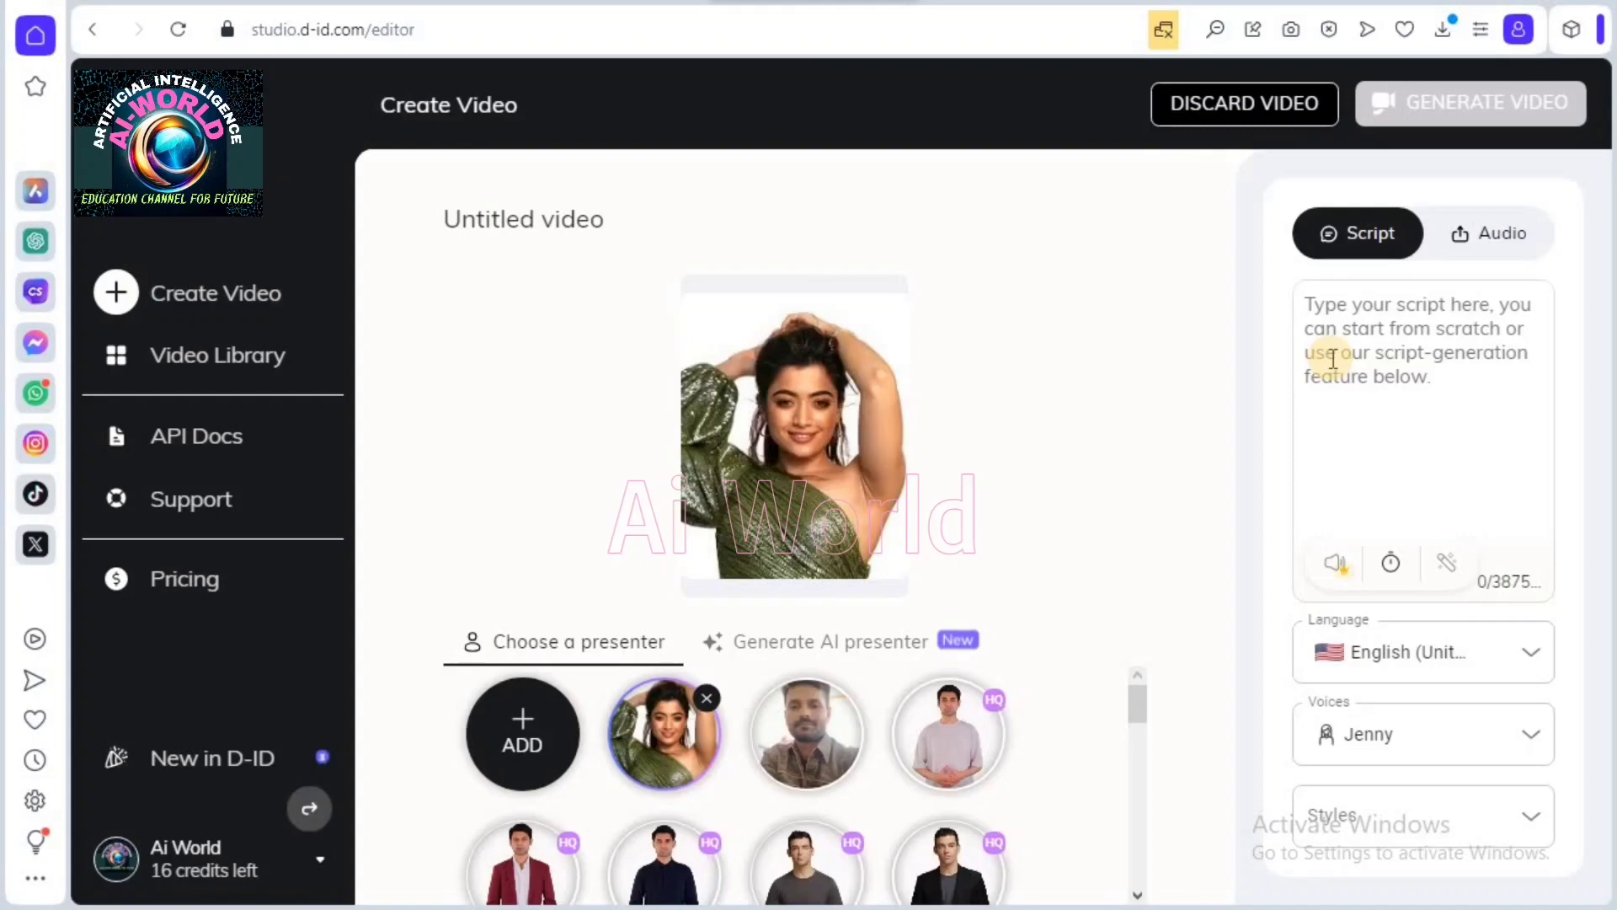
# Paste the copied Hindi verse as the video script and set its narration to Urdu (India) with the Gul voice.
pyautogui.click(1332, 358)
pyautogui.hotkey('ctrl', 'v')
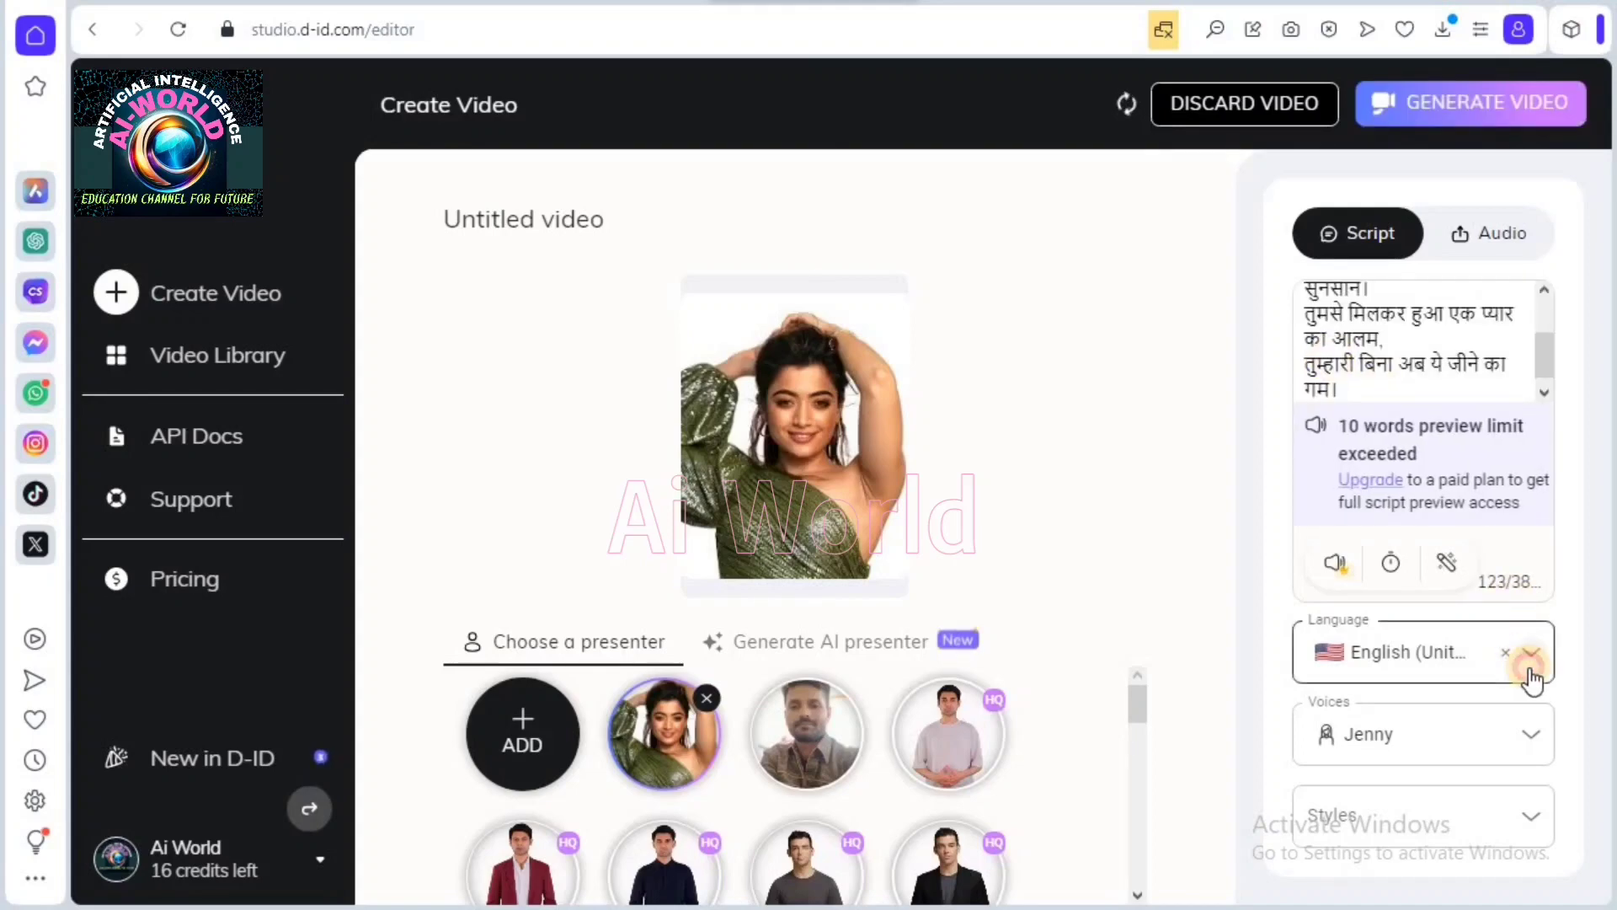
pyautogui.click(1532, 677)
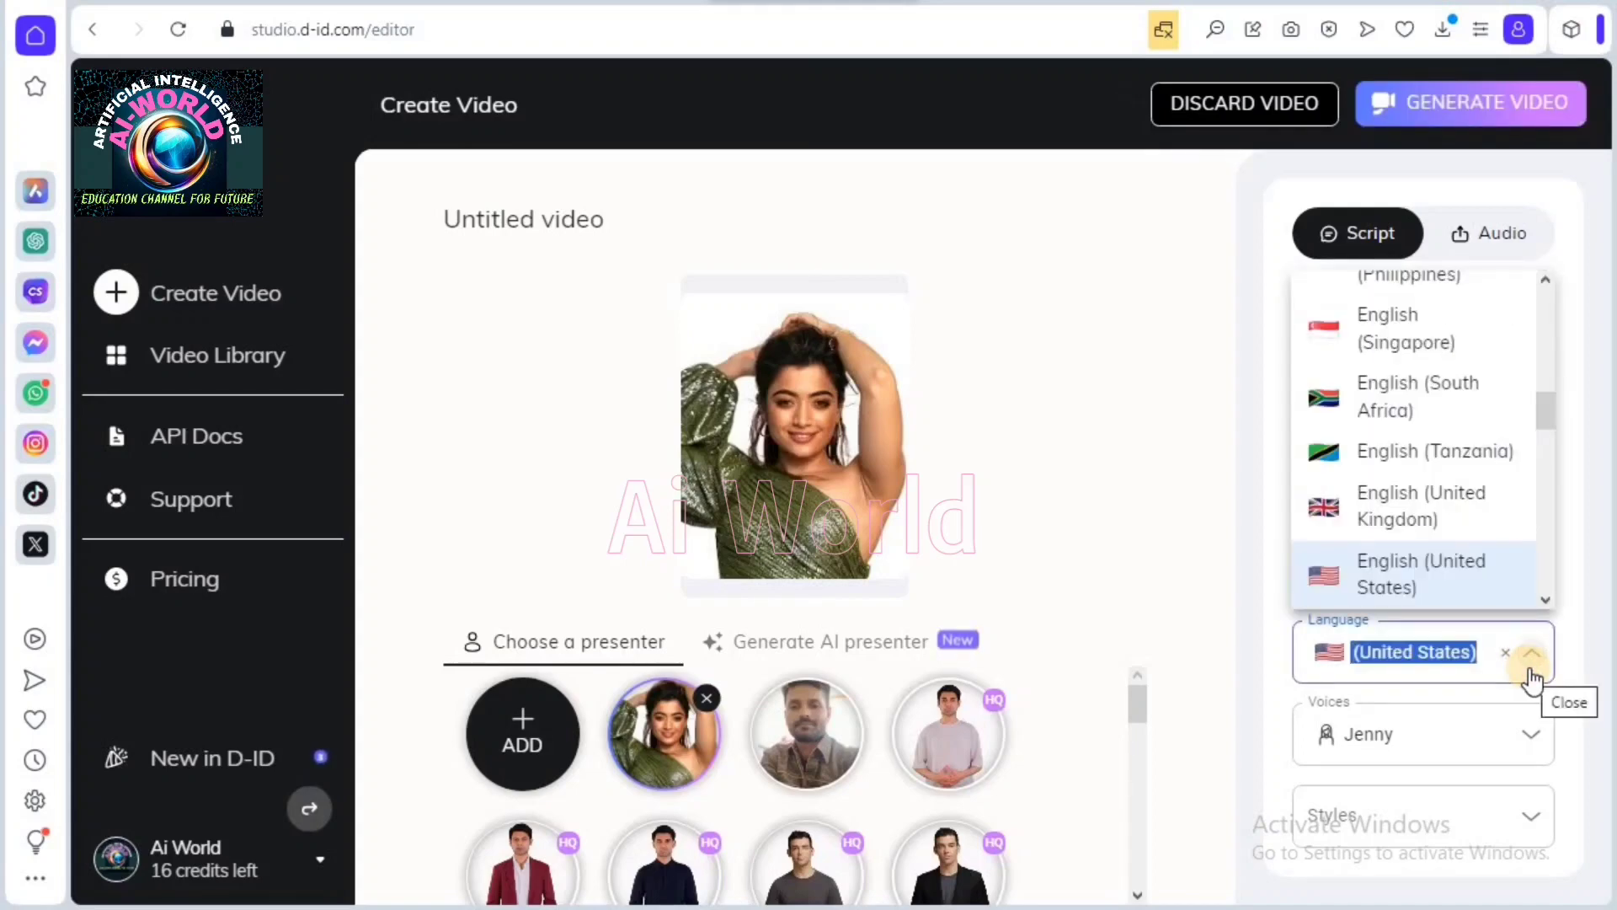
pyautogui.write('urd')
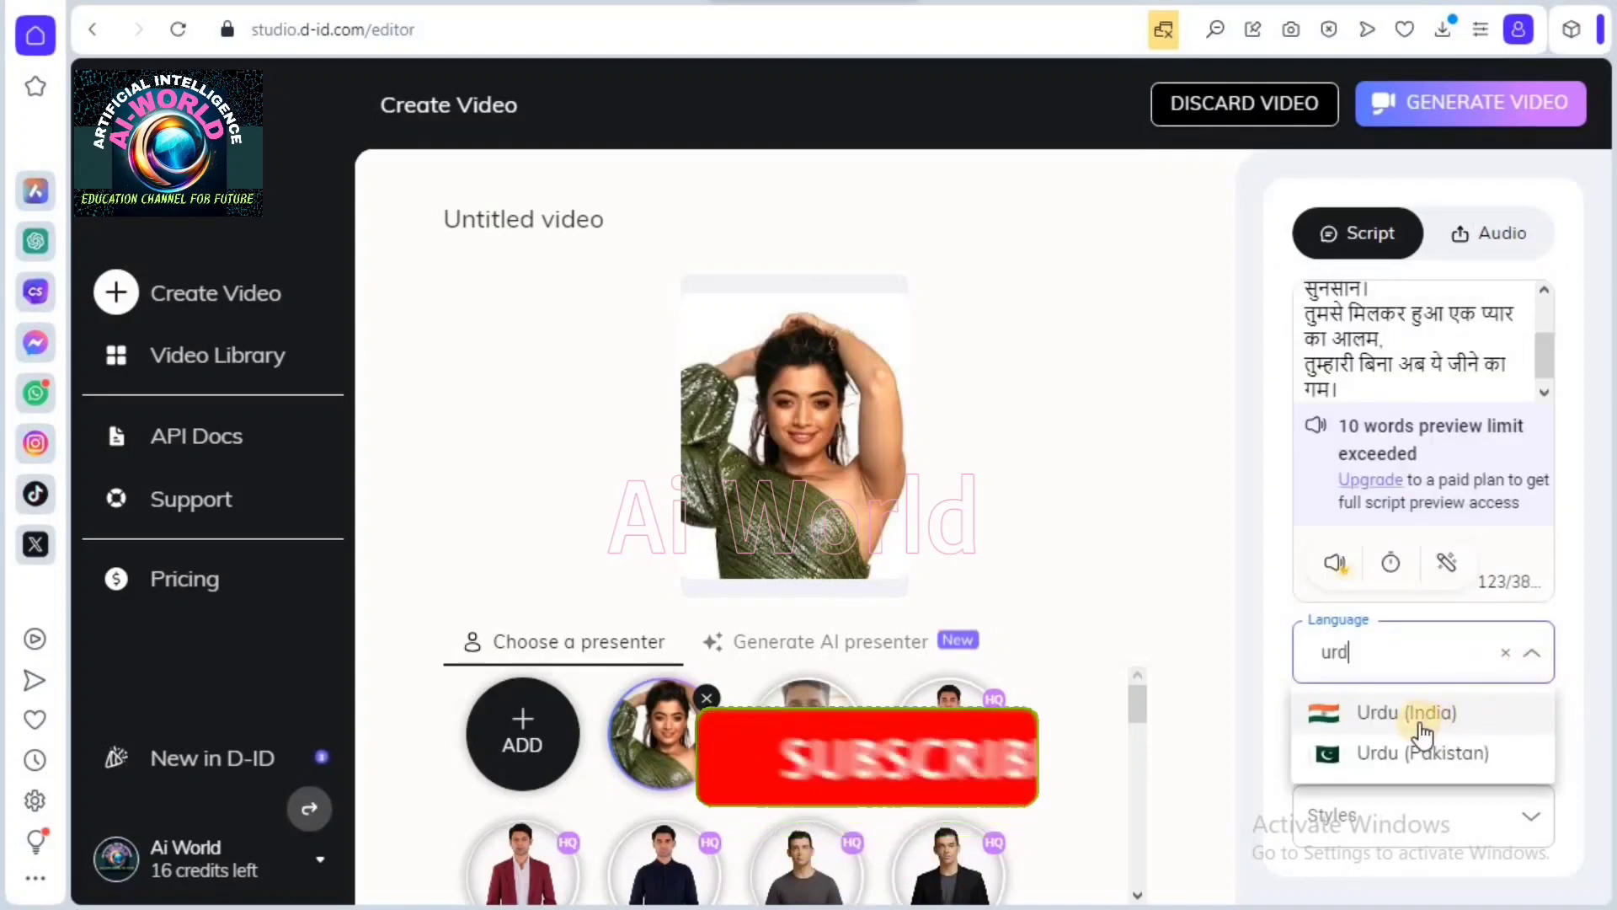
pyautogui.click(1449, 714)
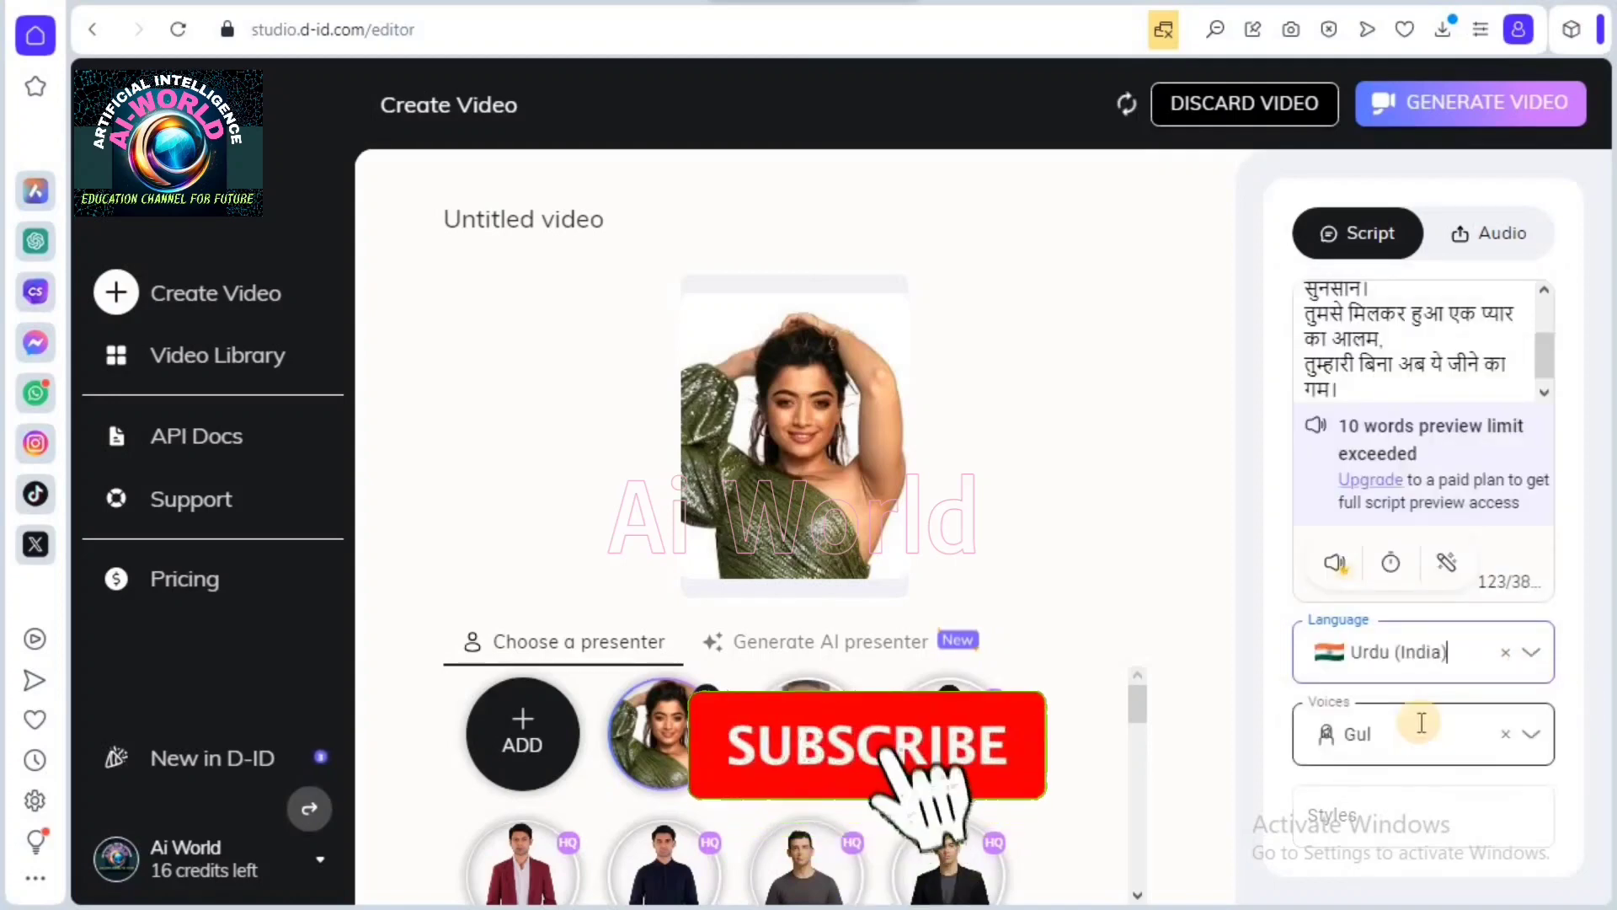
pyautogui.click(1532, 740)
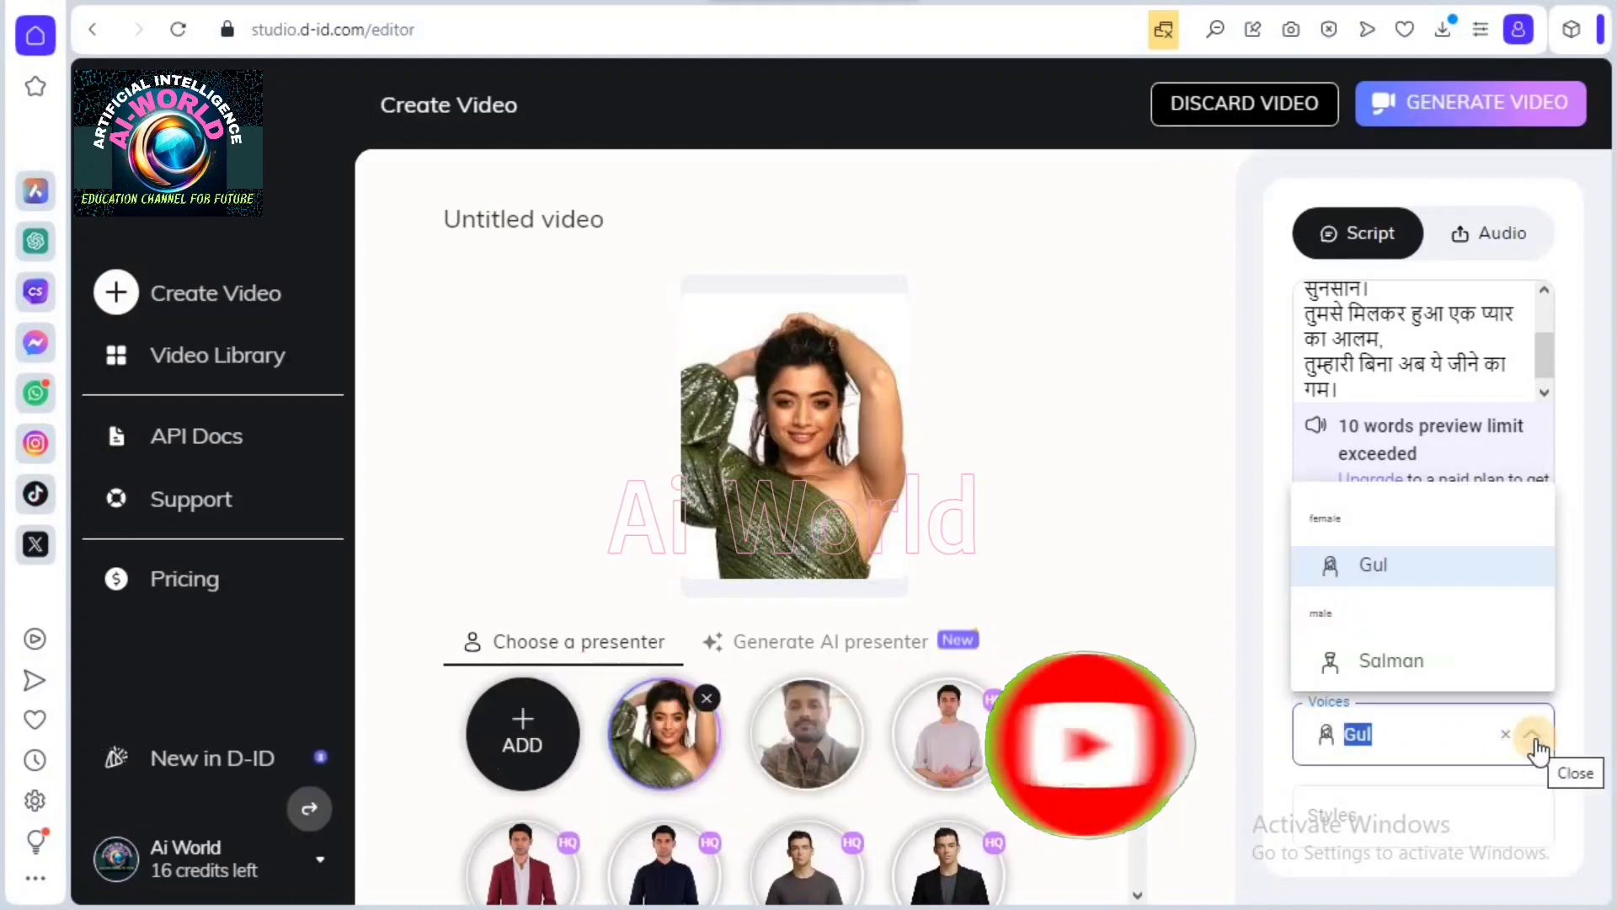
pyautogui.click(1411, 581)
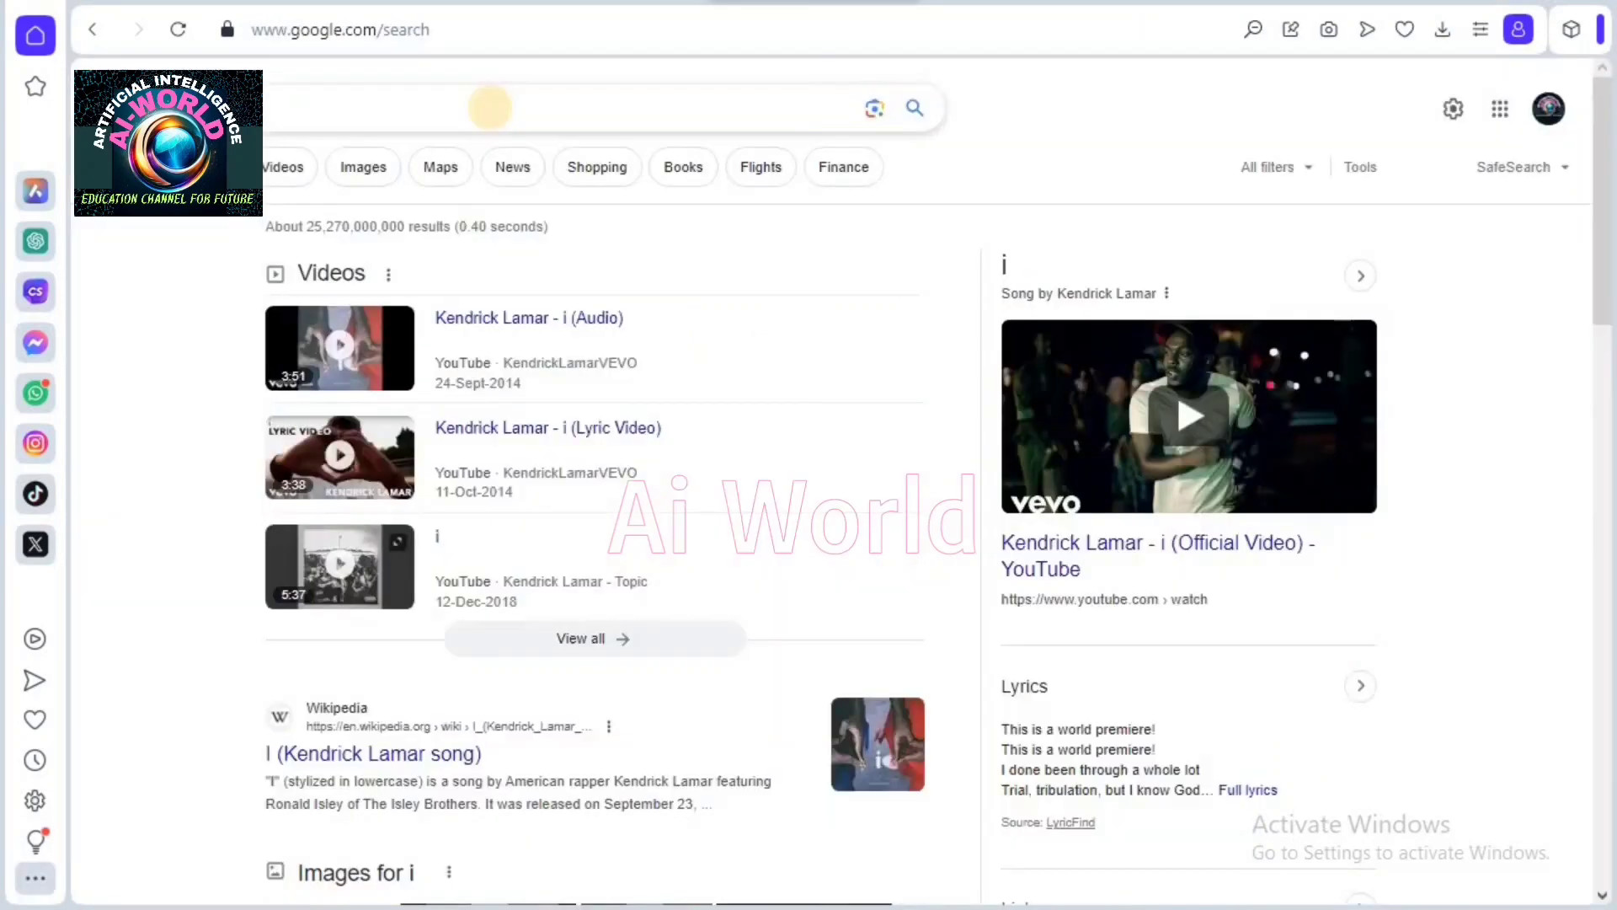
# Search Google for "d id" and open the D-ID homepage from the results.
pyautogui.click(493, 109)
pyautogui.write('d ')
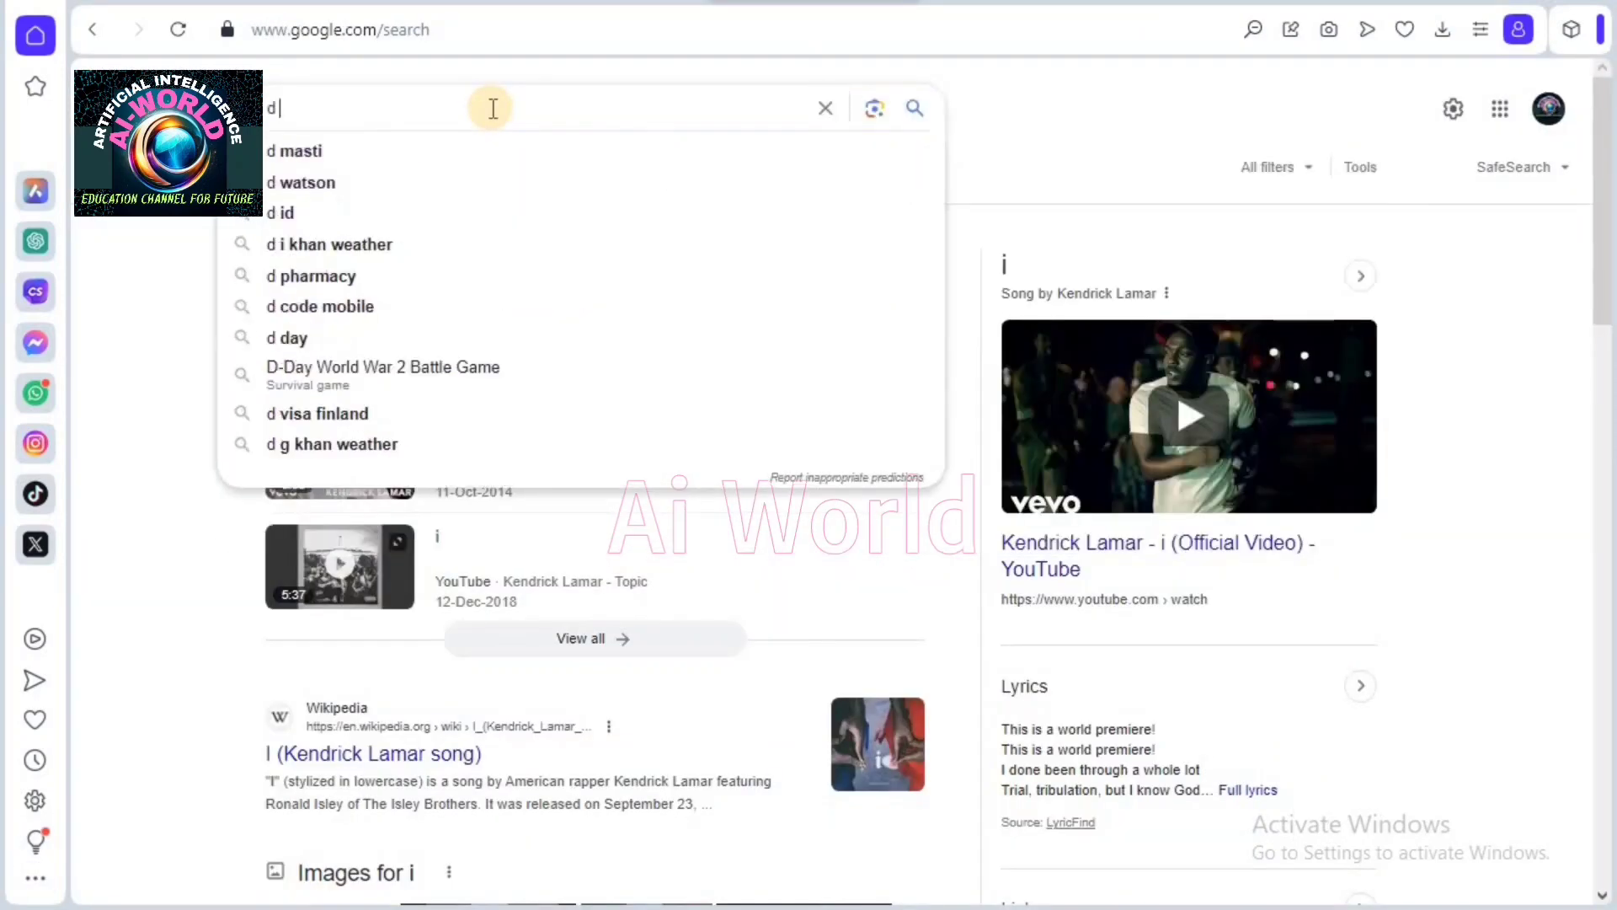
pyautogui.write('id')
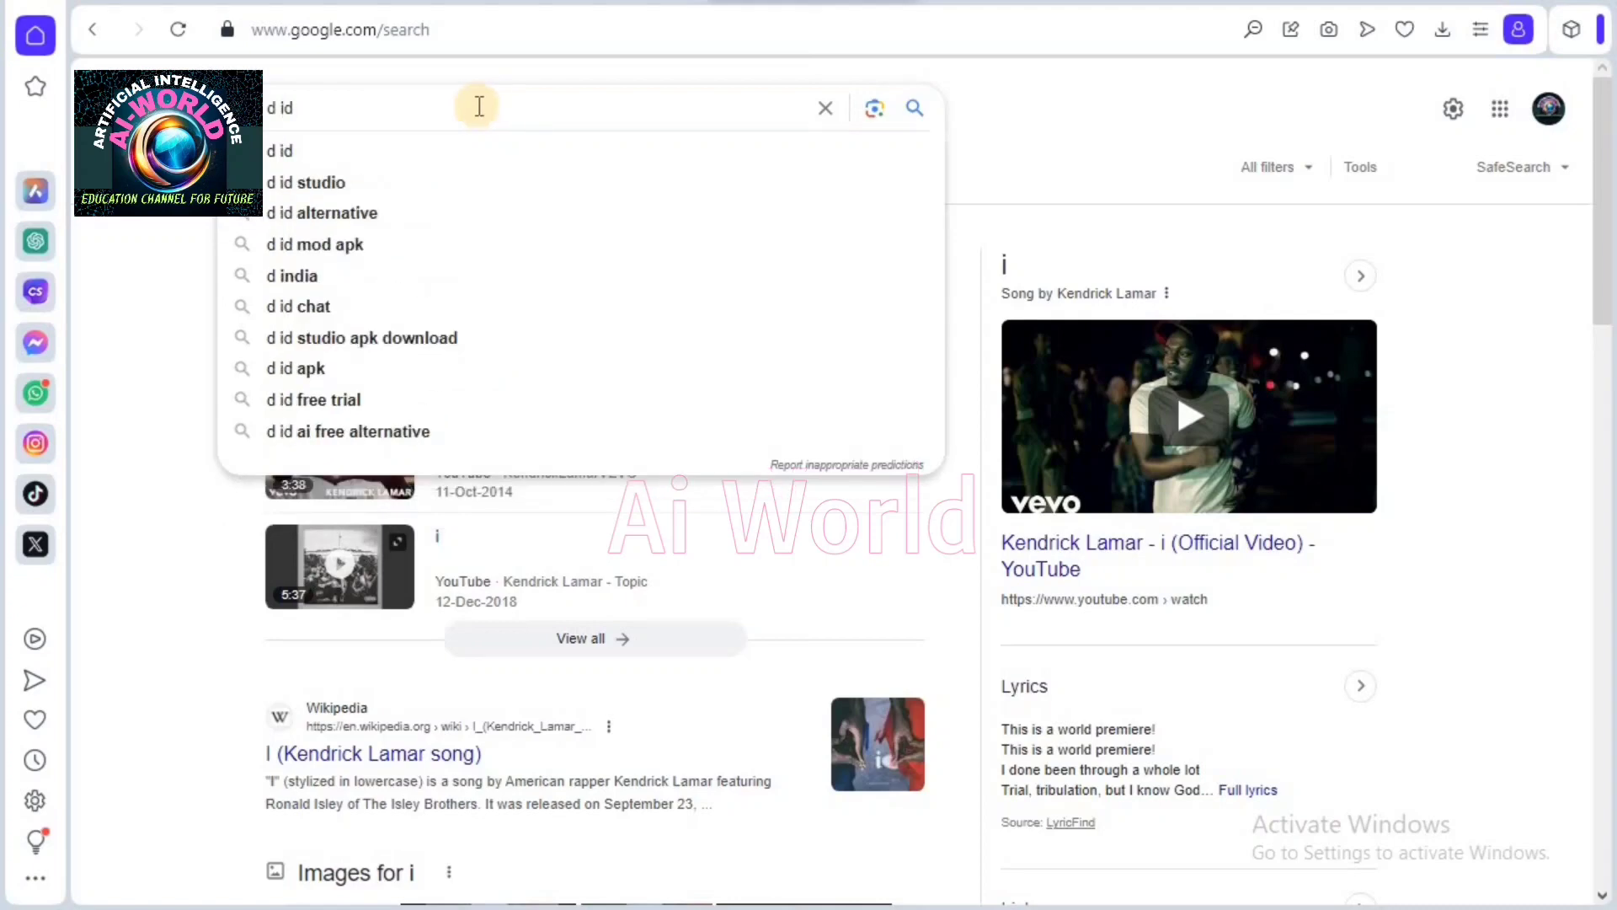
pyautogui.click(380, 160)
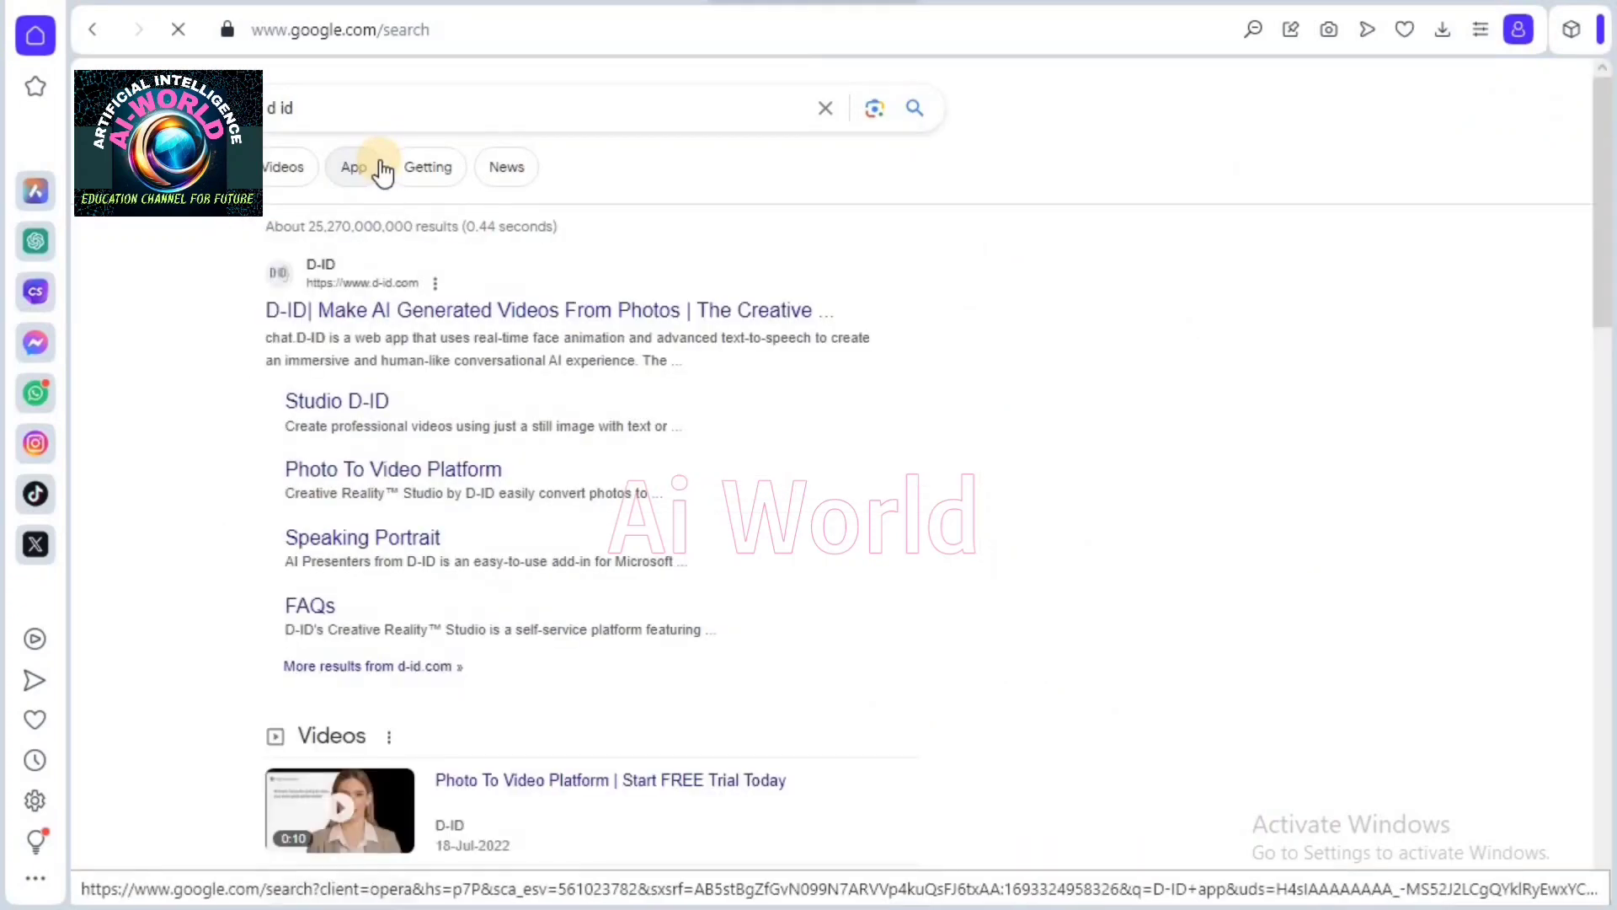
pyautogui.click(348, 322)
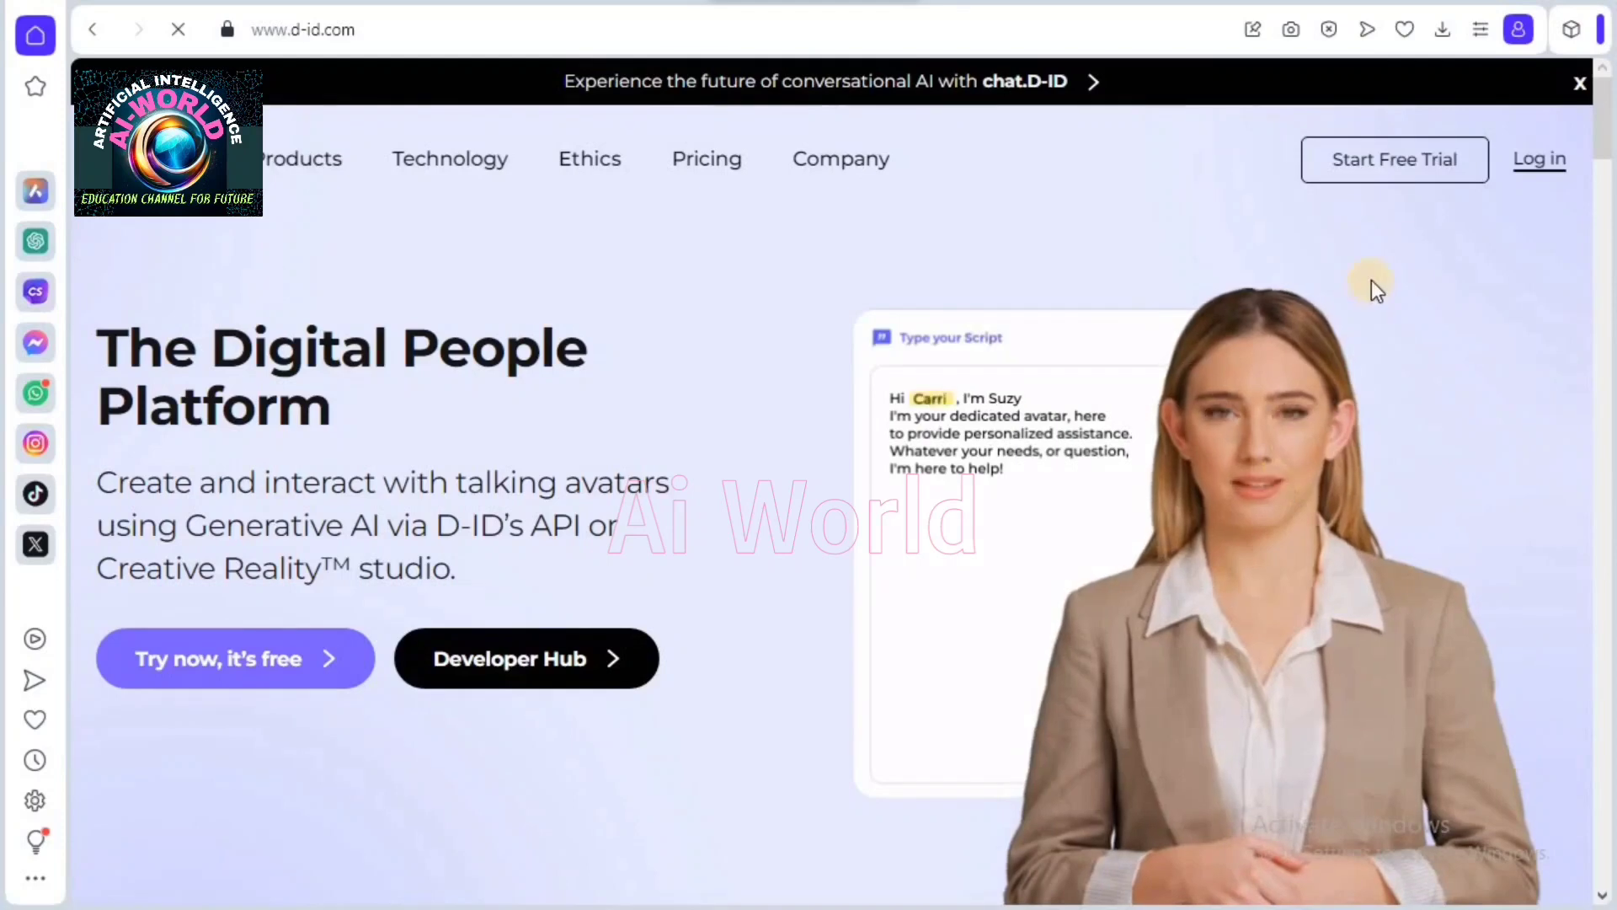
# Start a new video through the free trial and look through the stock and AI-generated presenters.
pyautogui.click(1395, 160)
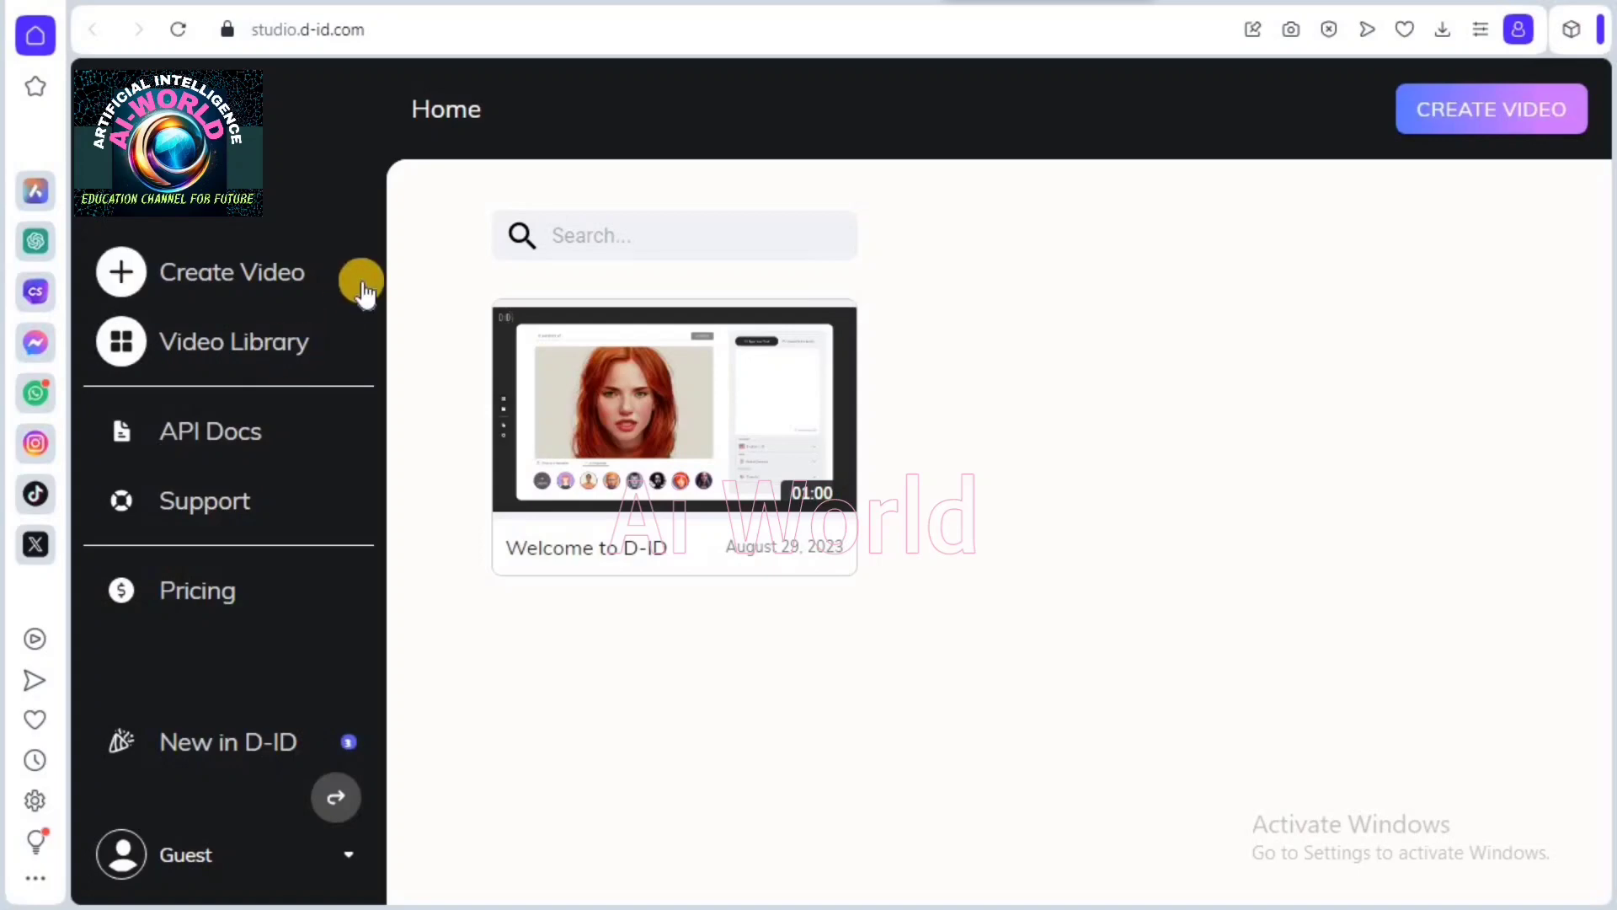
pyautogui.click(296, 271)
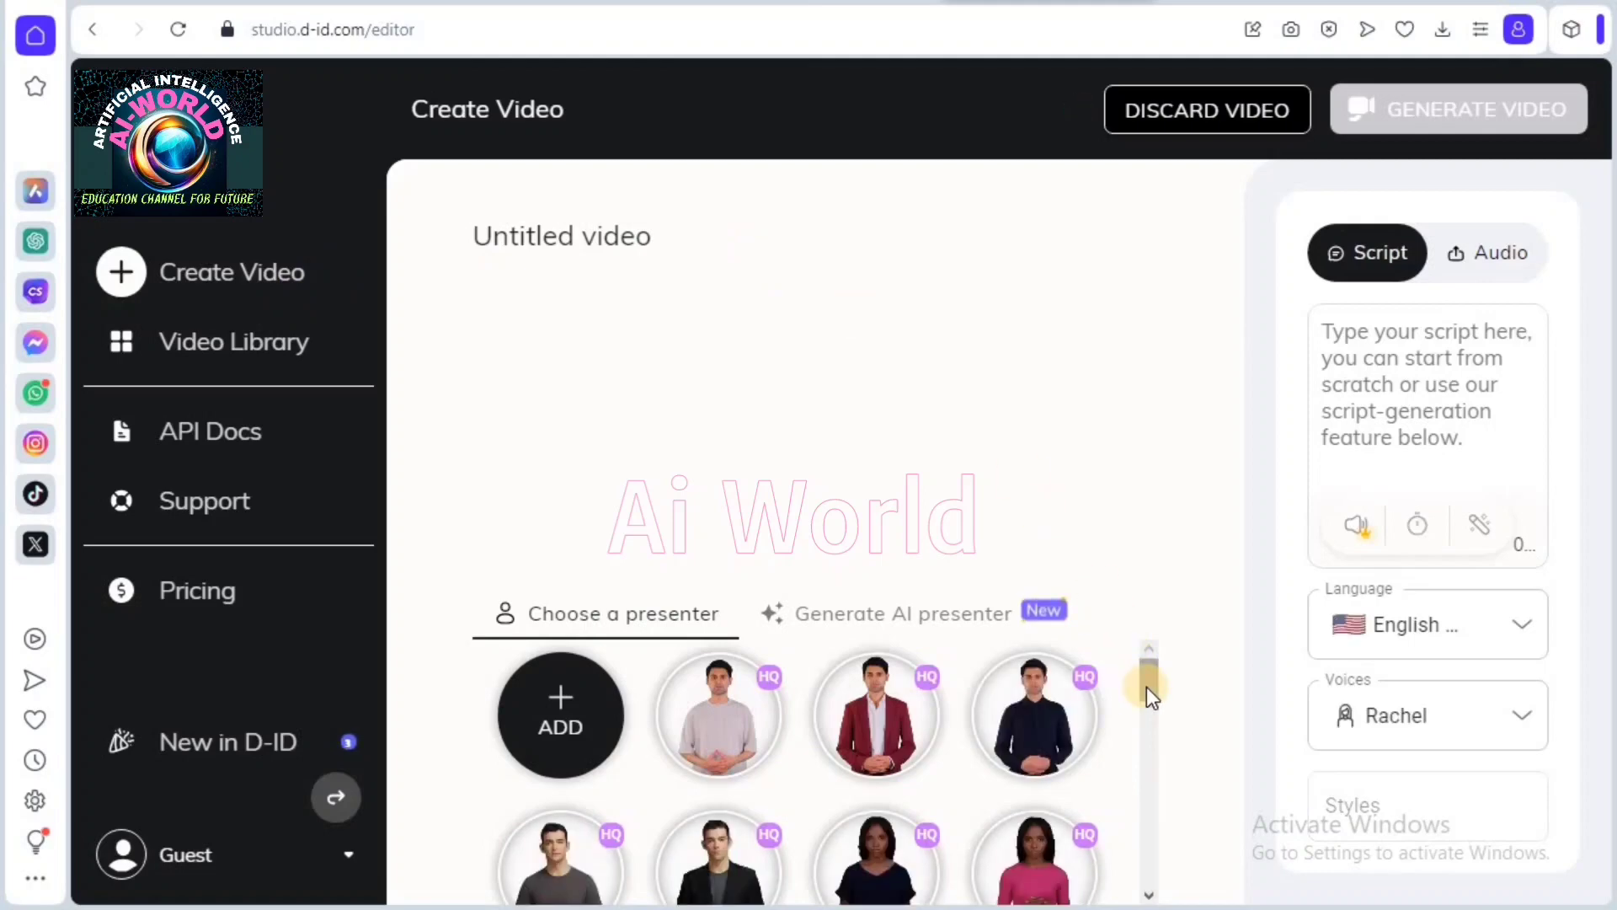
pyautogui.moveTo(1148, 688); pyautogui.dragTo(1135, 648)
pyautogui.click(849, 627)
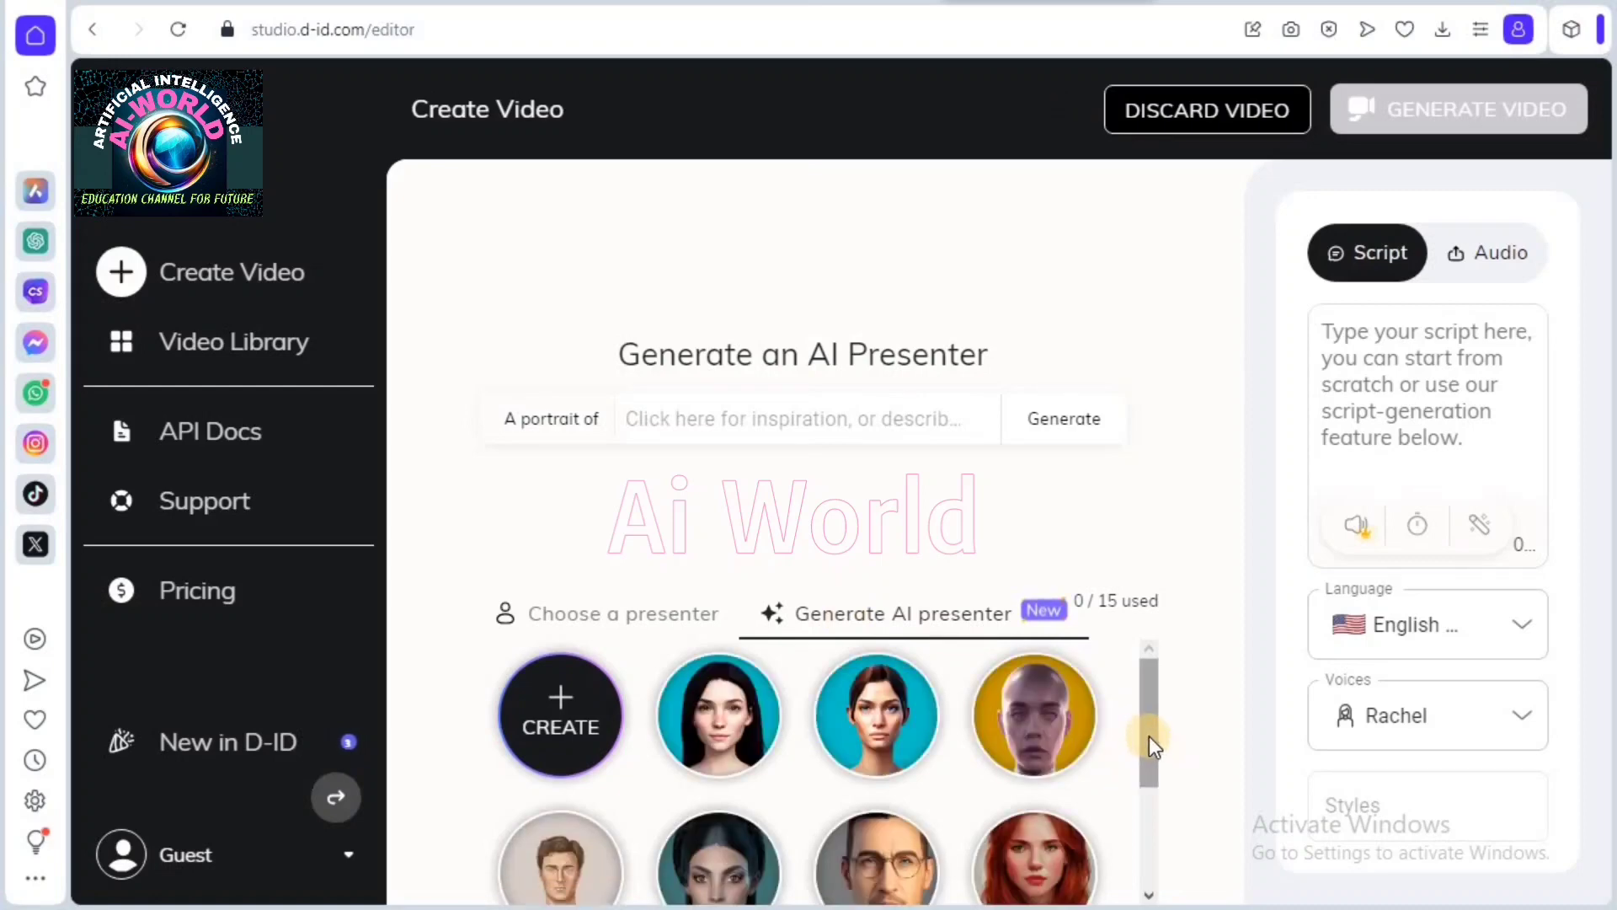
pyautogui.moveTo(1148, 738)
pyautogui.mouseDown()
pyautogui.moveTo(1160, 846)
pyautogui.moveTo(1147, 706)
pyautogui.mouseUp()
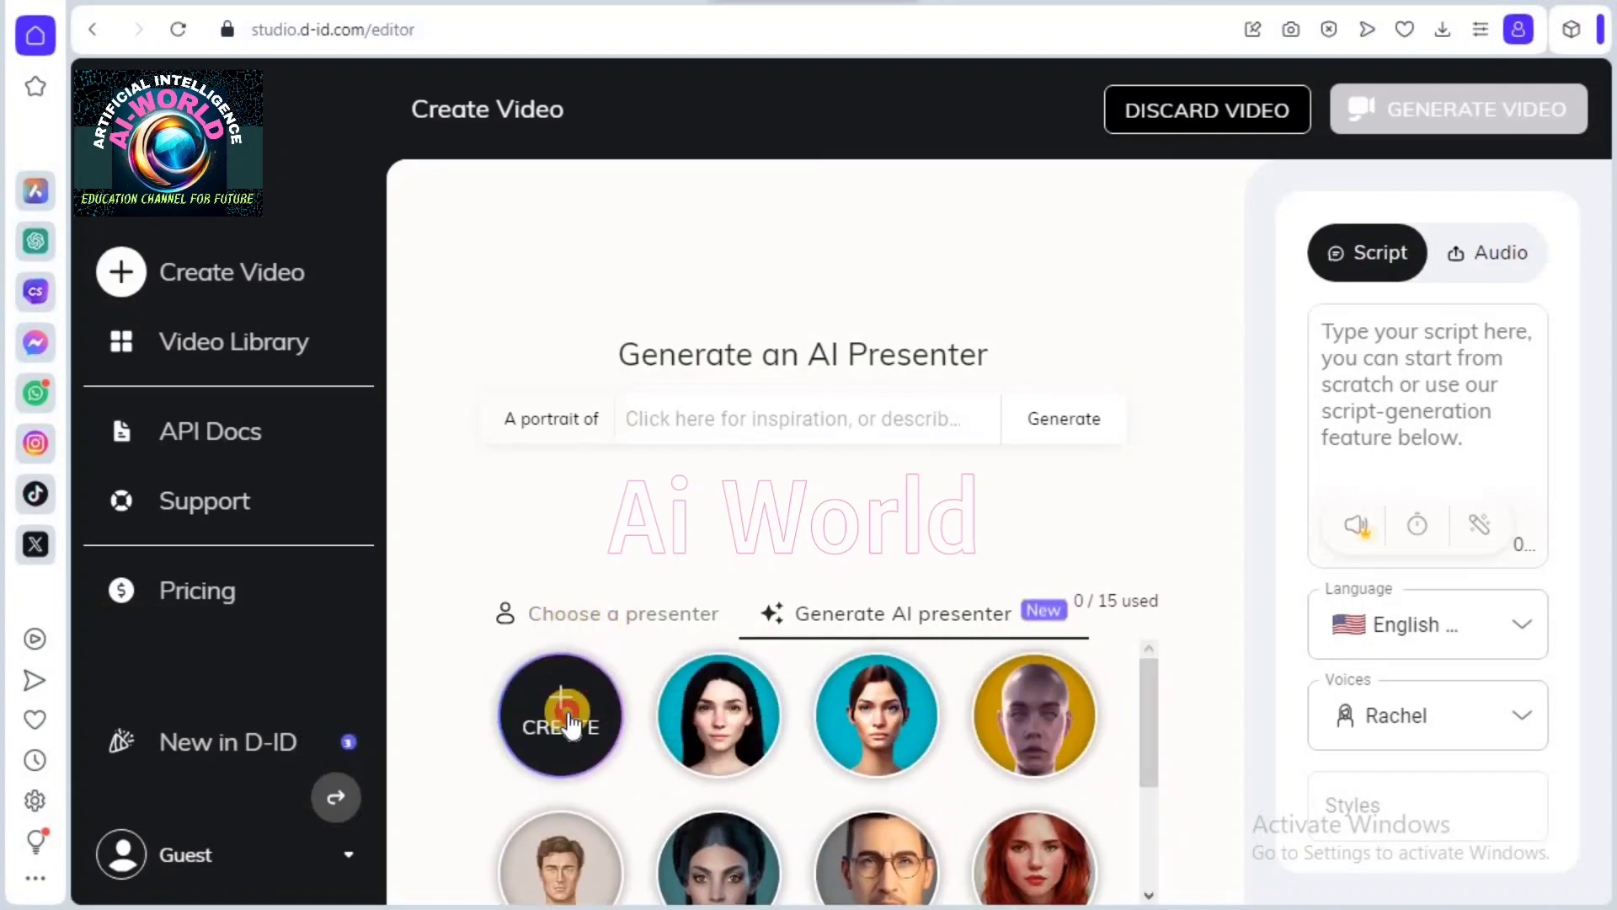
# Return to the stock presenters, begin adding a custom presenter, and sign in with the existing Google account.
pyautogui.click(651, 619)
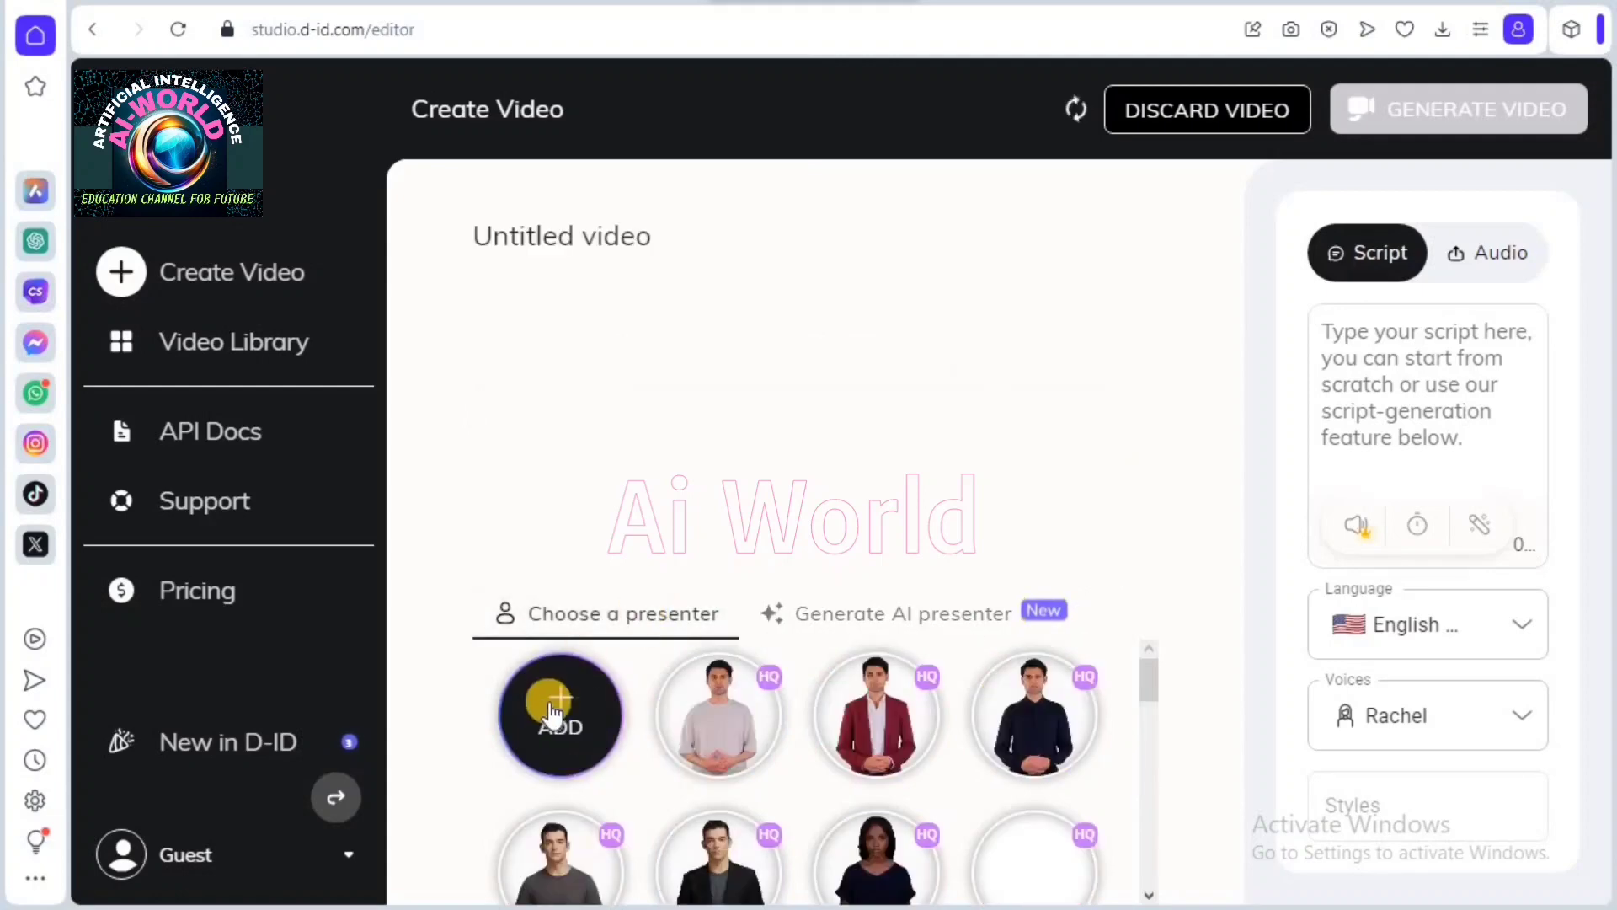
pyautogui.moveTo(554, 708)
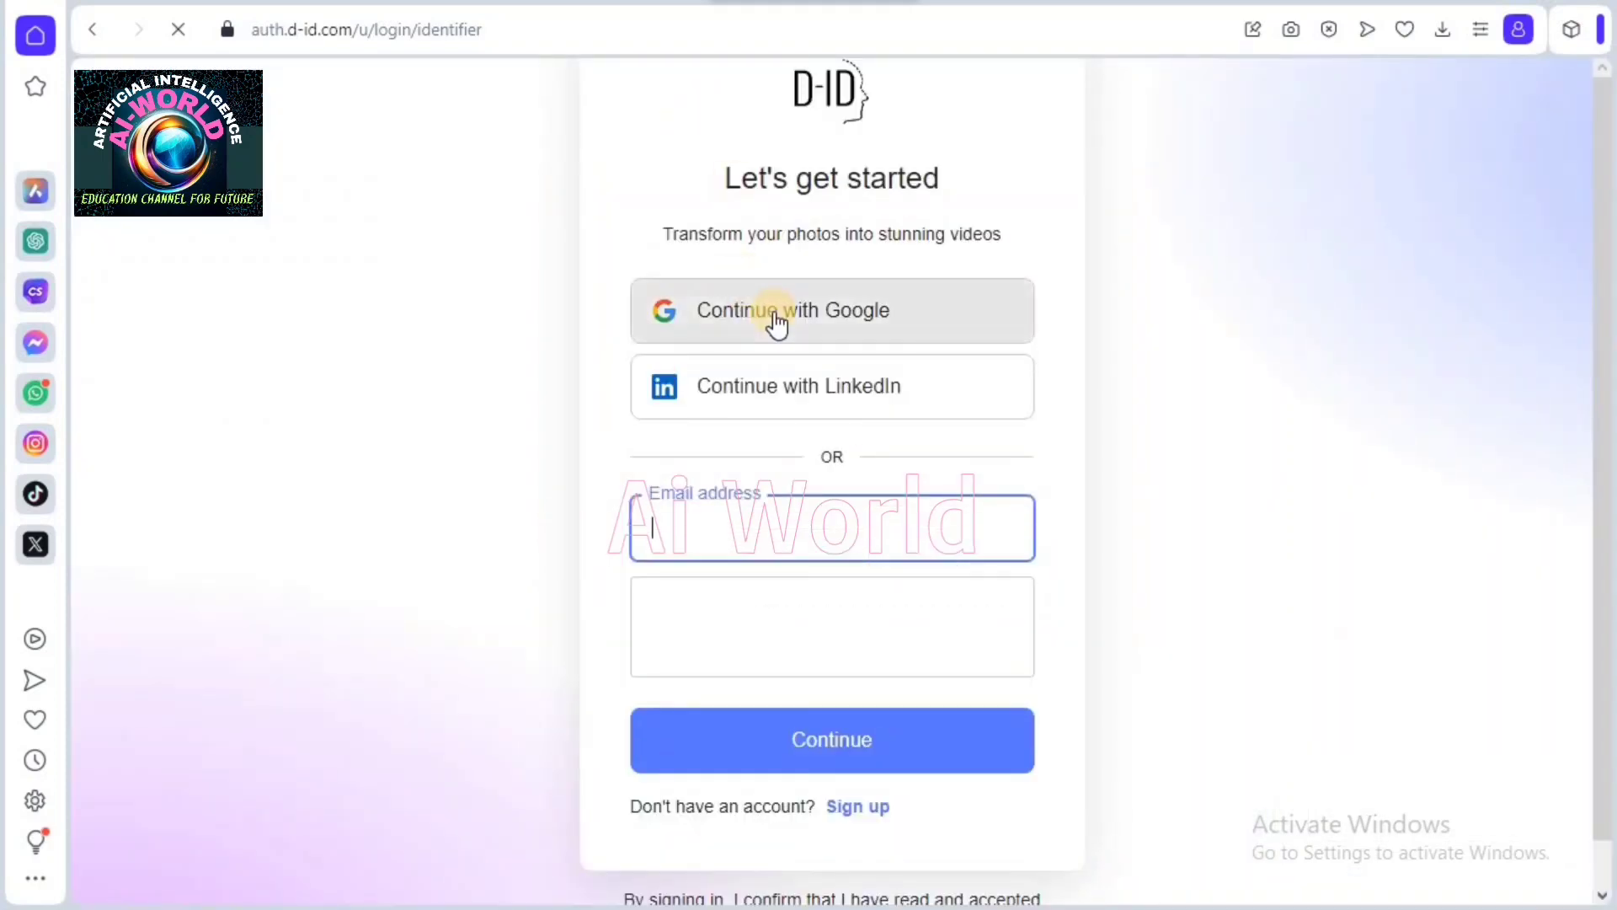
pyautogui.click(847, 308)
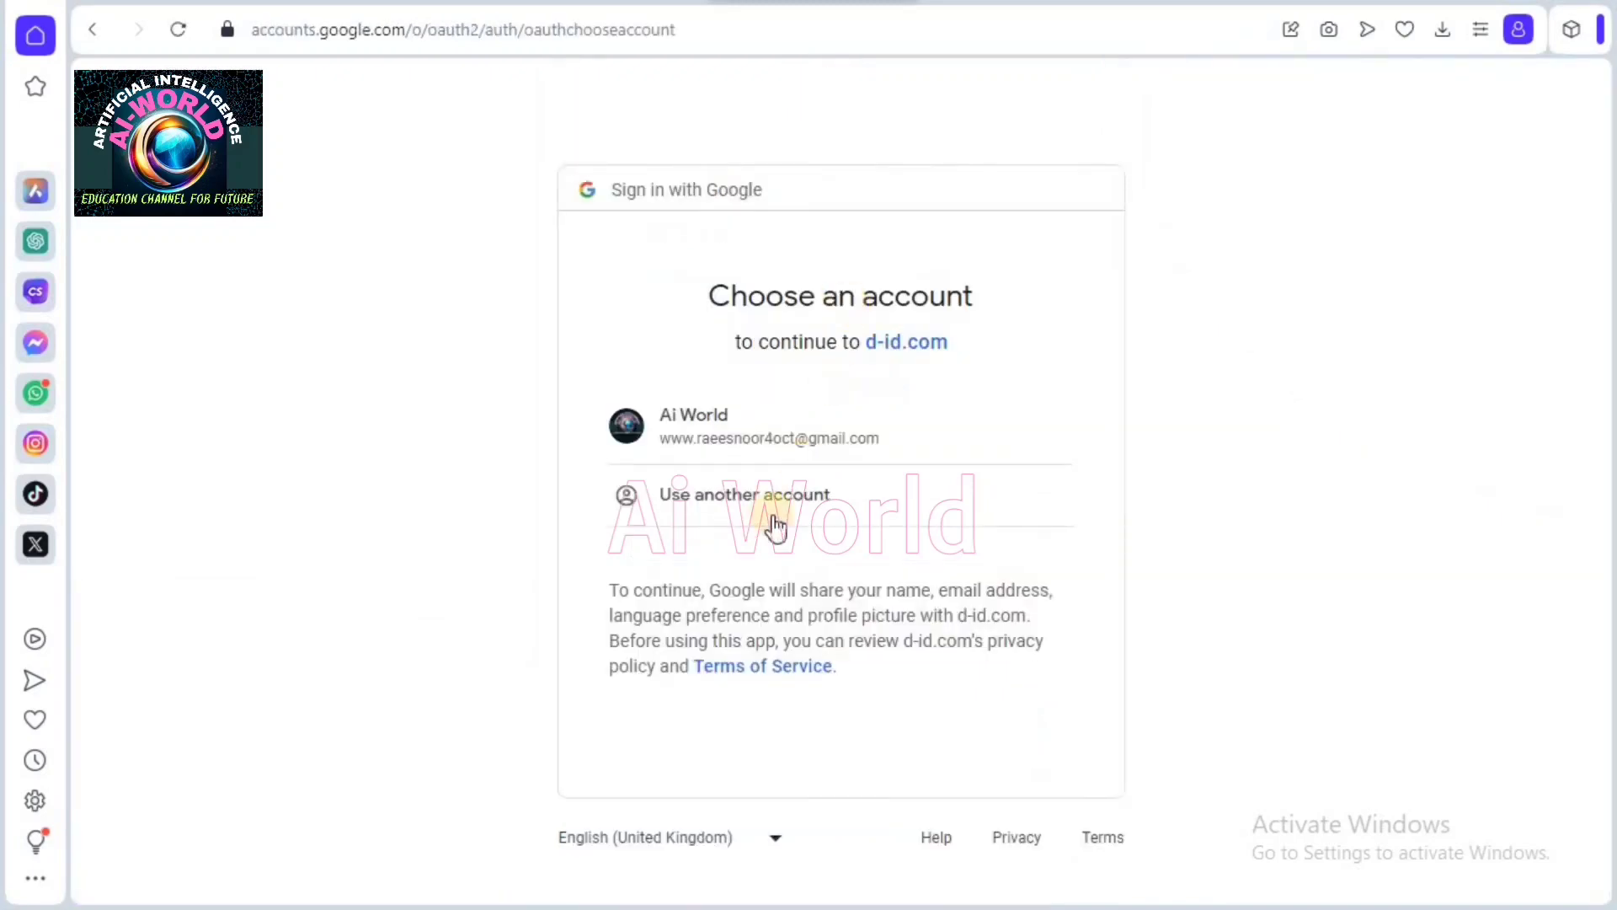
pyautogui.click(672, 422)
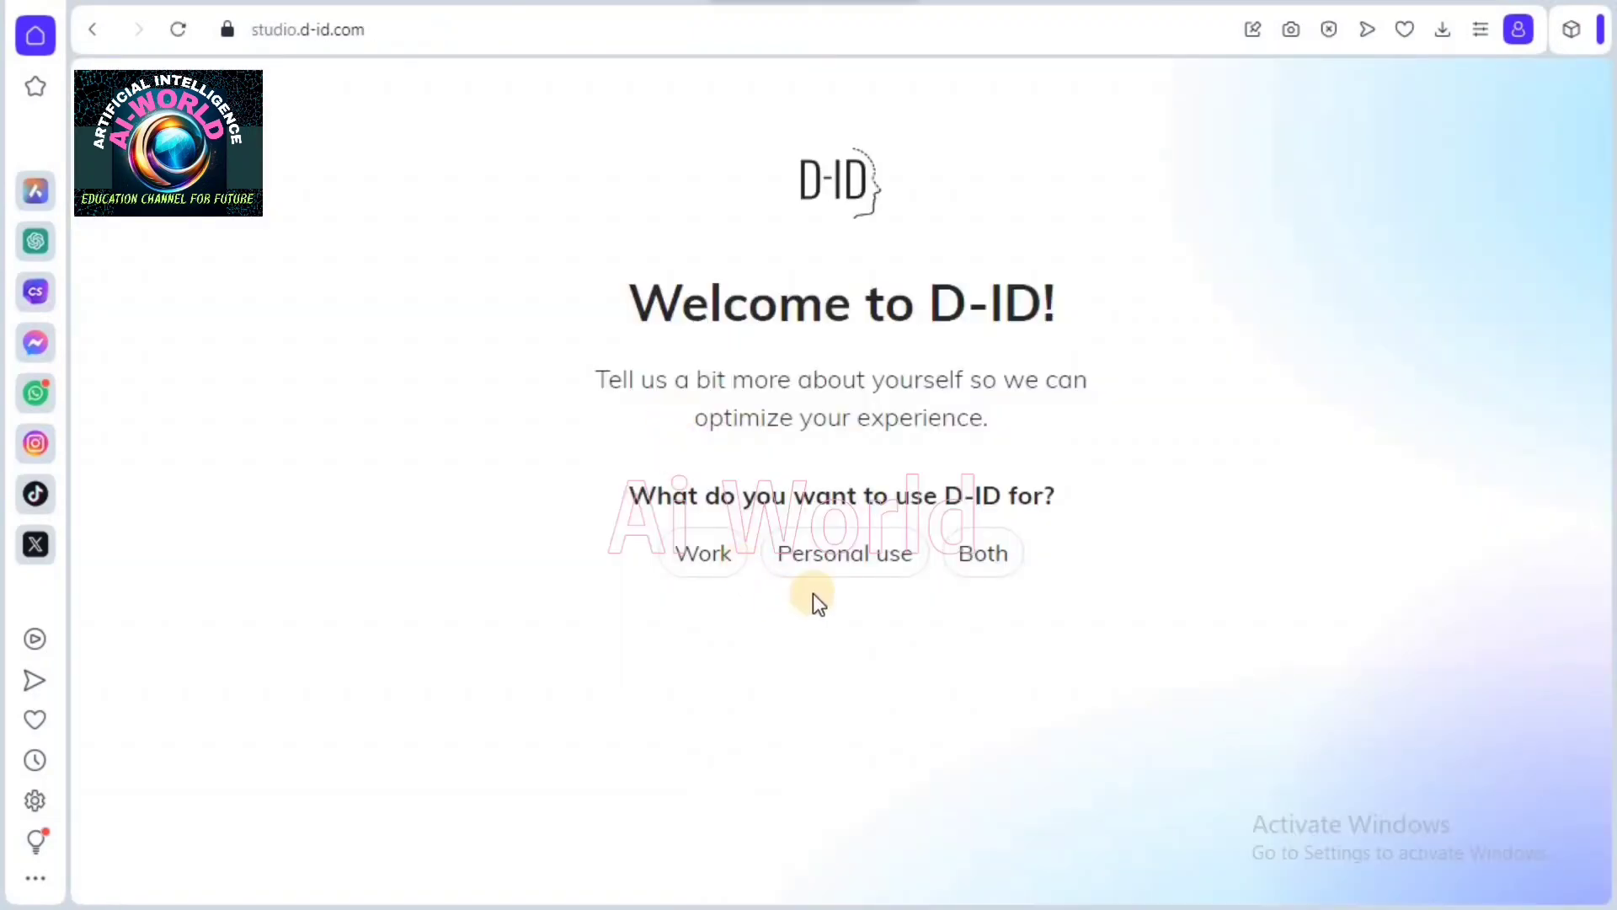
# Answer the first onboarding question with Personal use and continue to the second question.
pyautogui.click(845, 560)
pyautogui.click(699, 566)
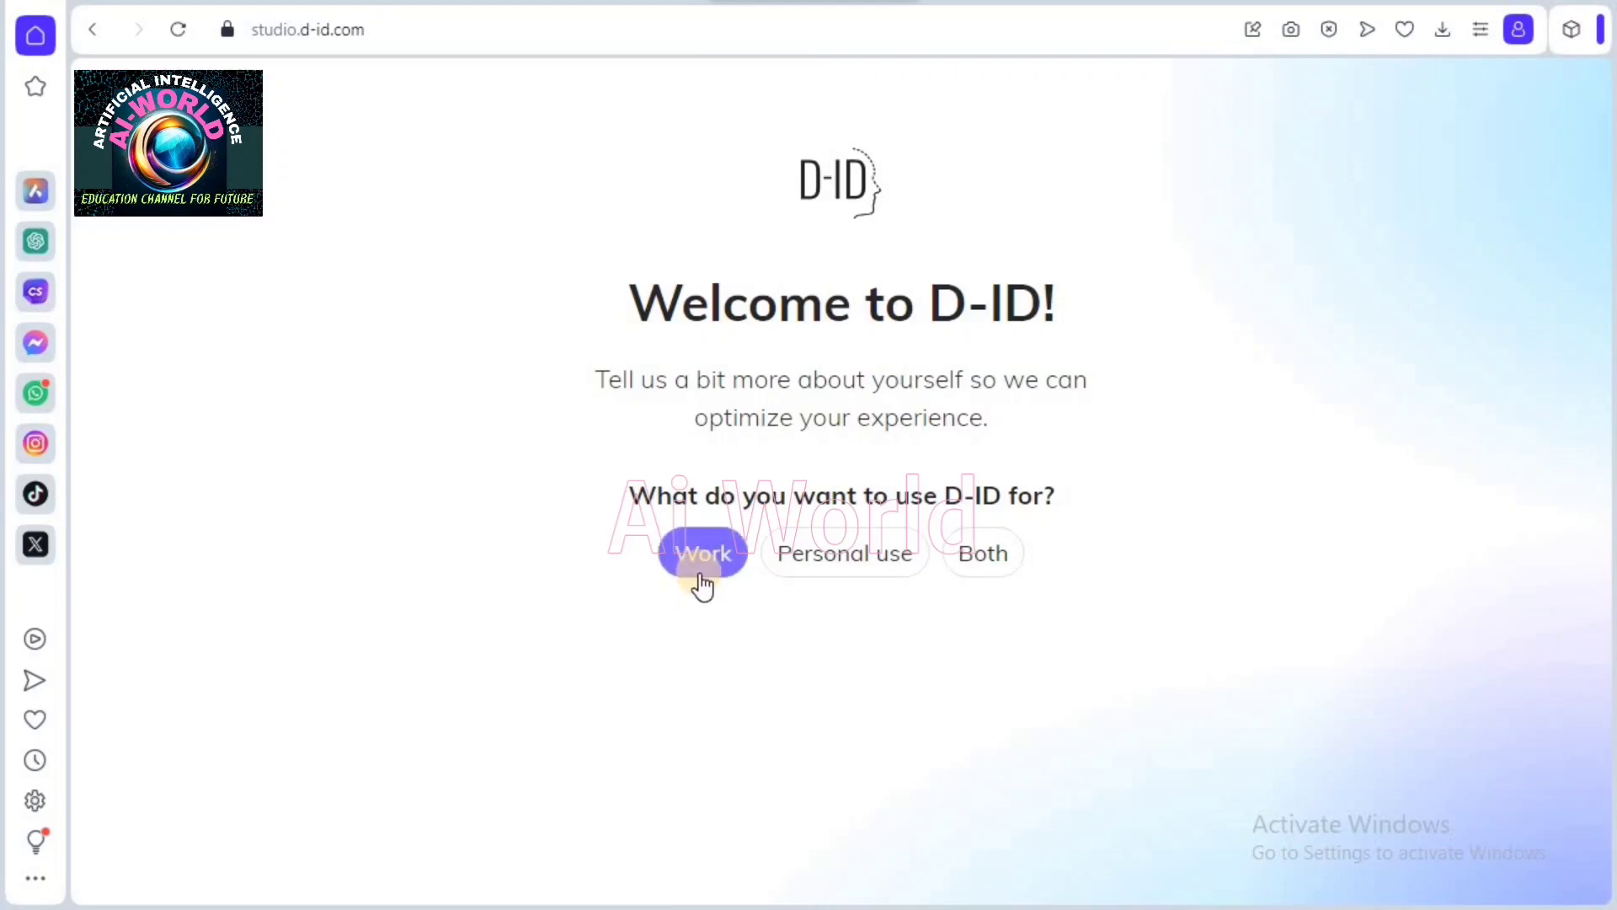
pyautogui.click(879, 559)
pyautogui.click(998, 560)
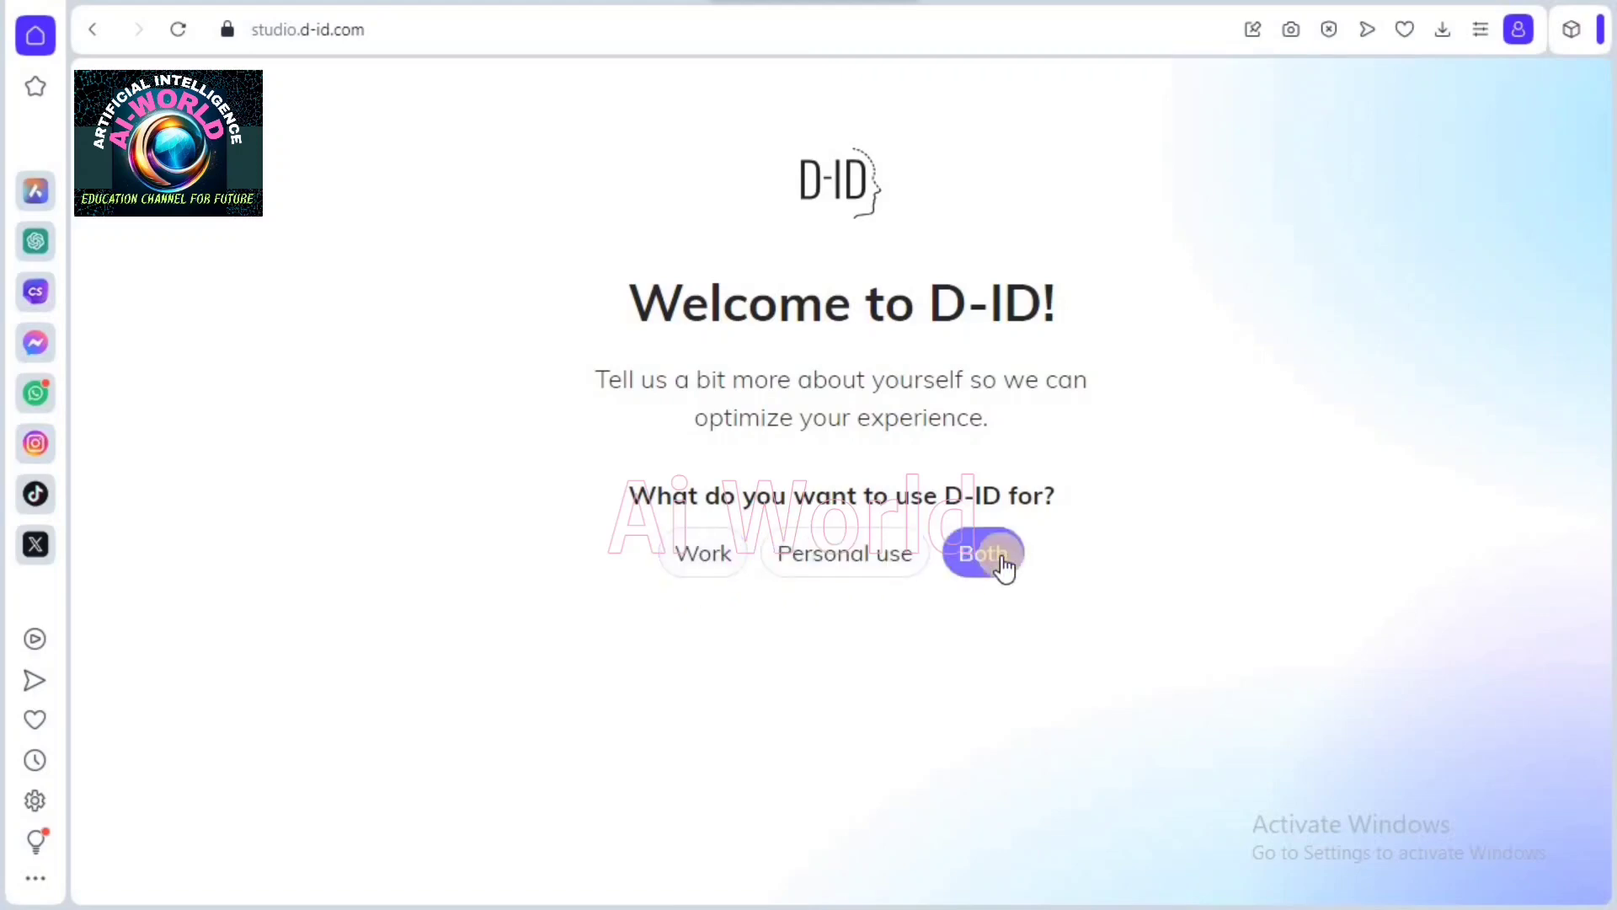
pyautogui.click(843, 581)
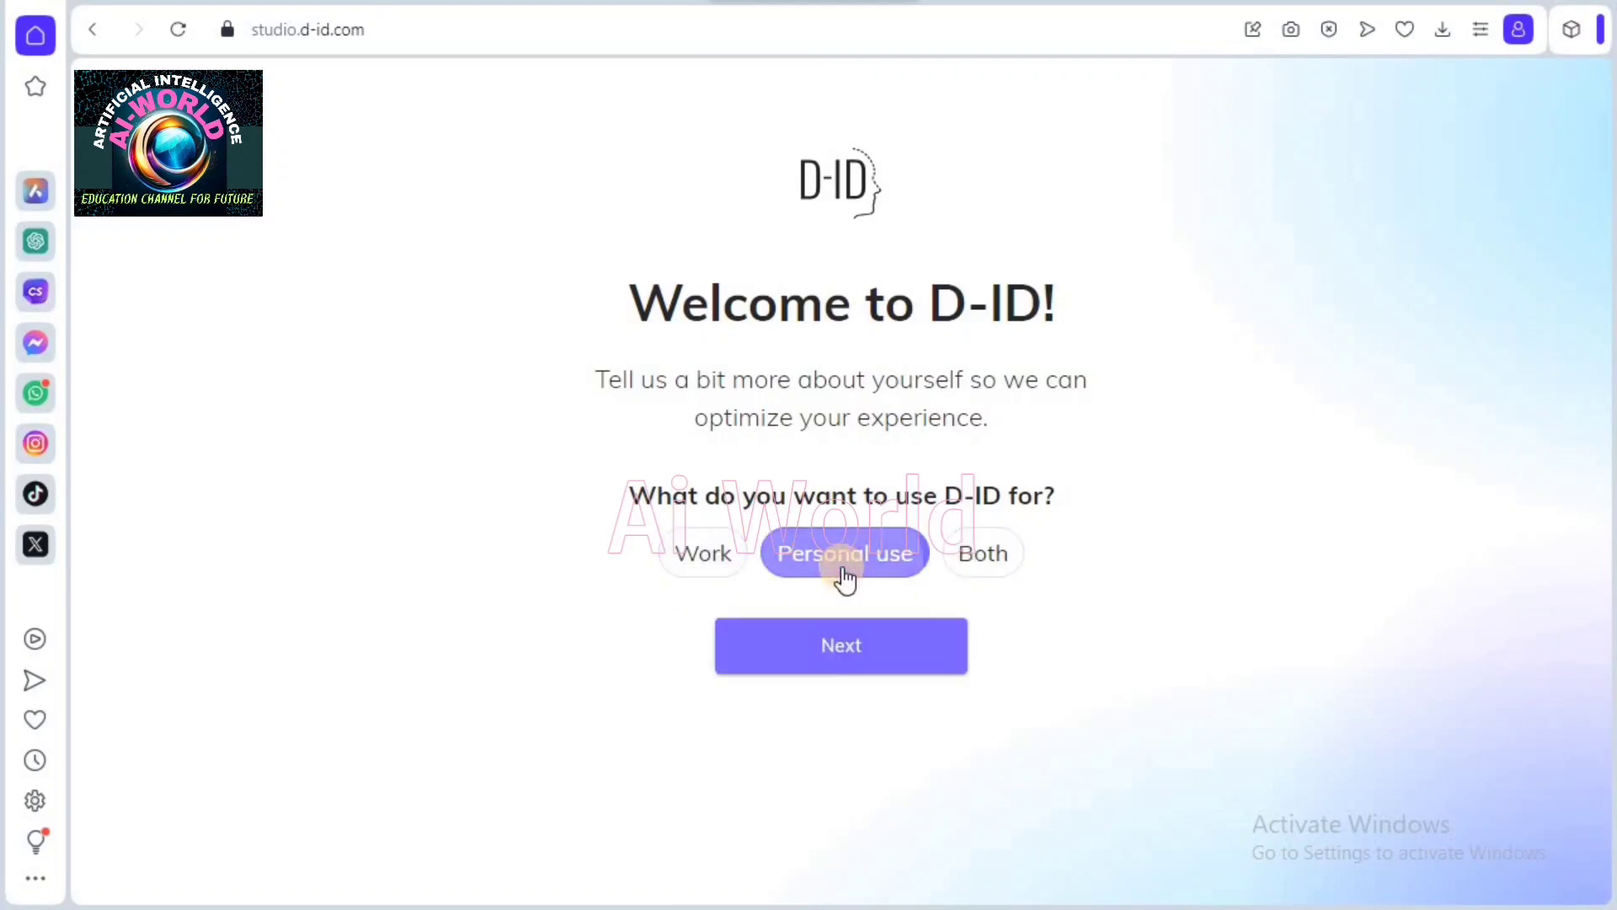
pyautogui.click(855, 641)
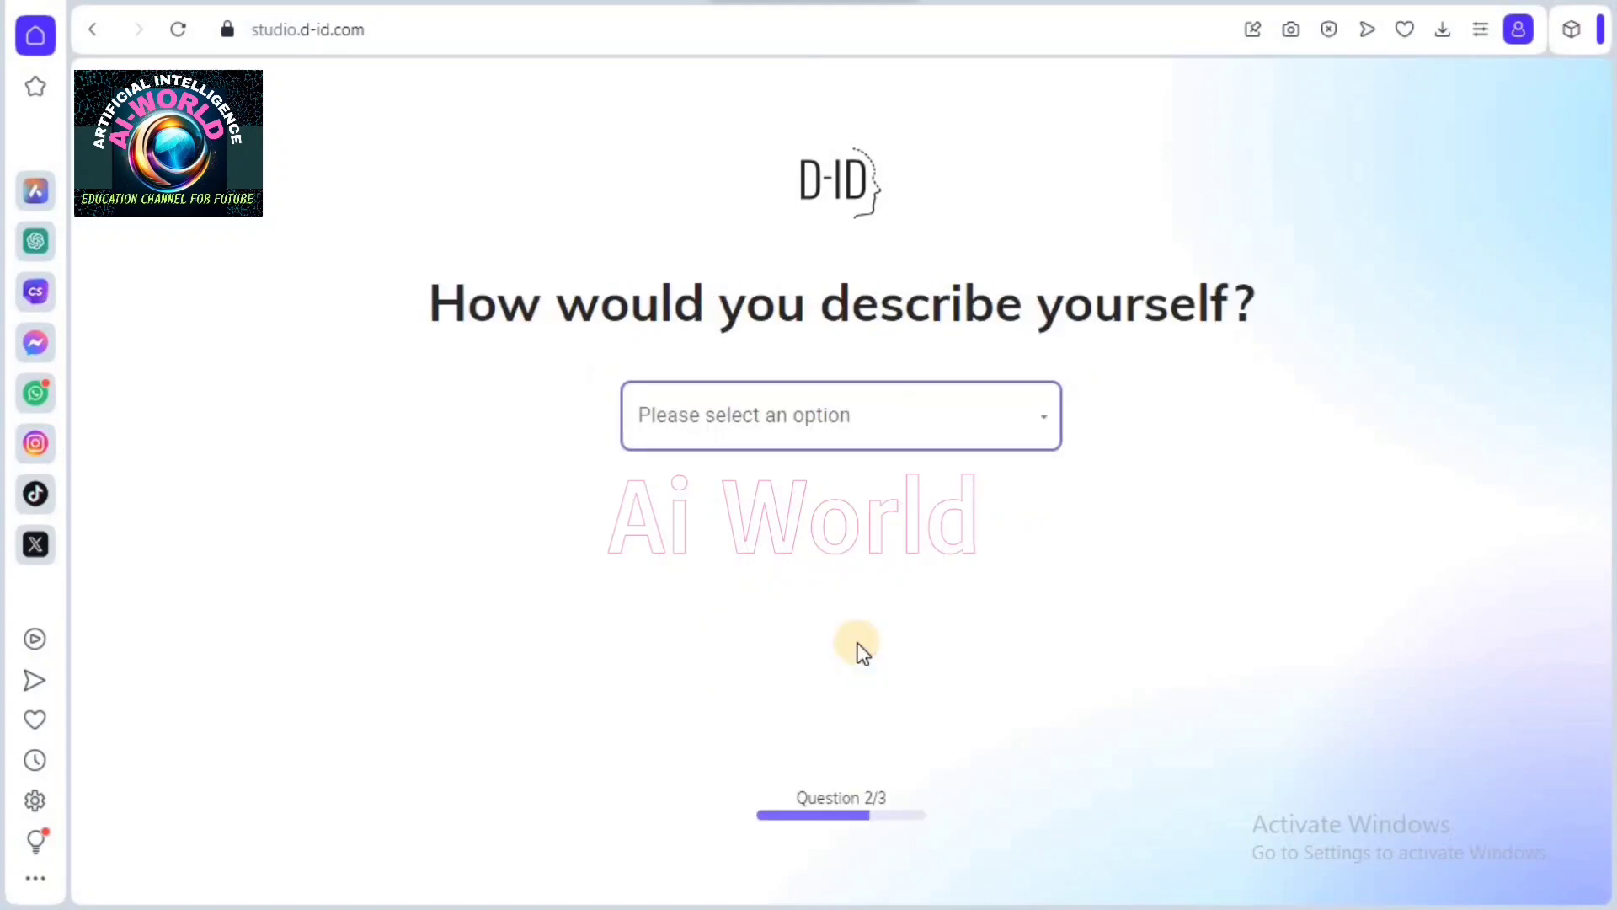
# Describe yourself as "Teacher, educator" and finish the onboarding with "Training or education" as the main use.
pyautogui.click(950, 444)
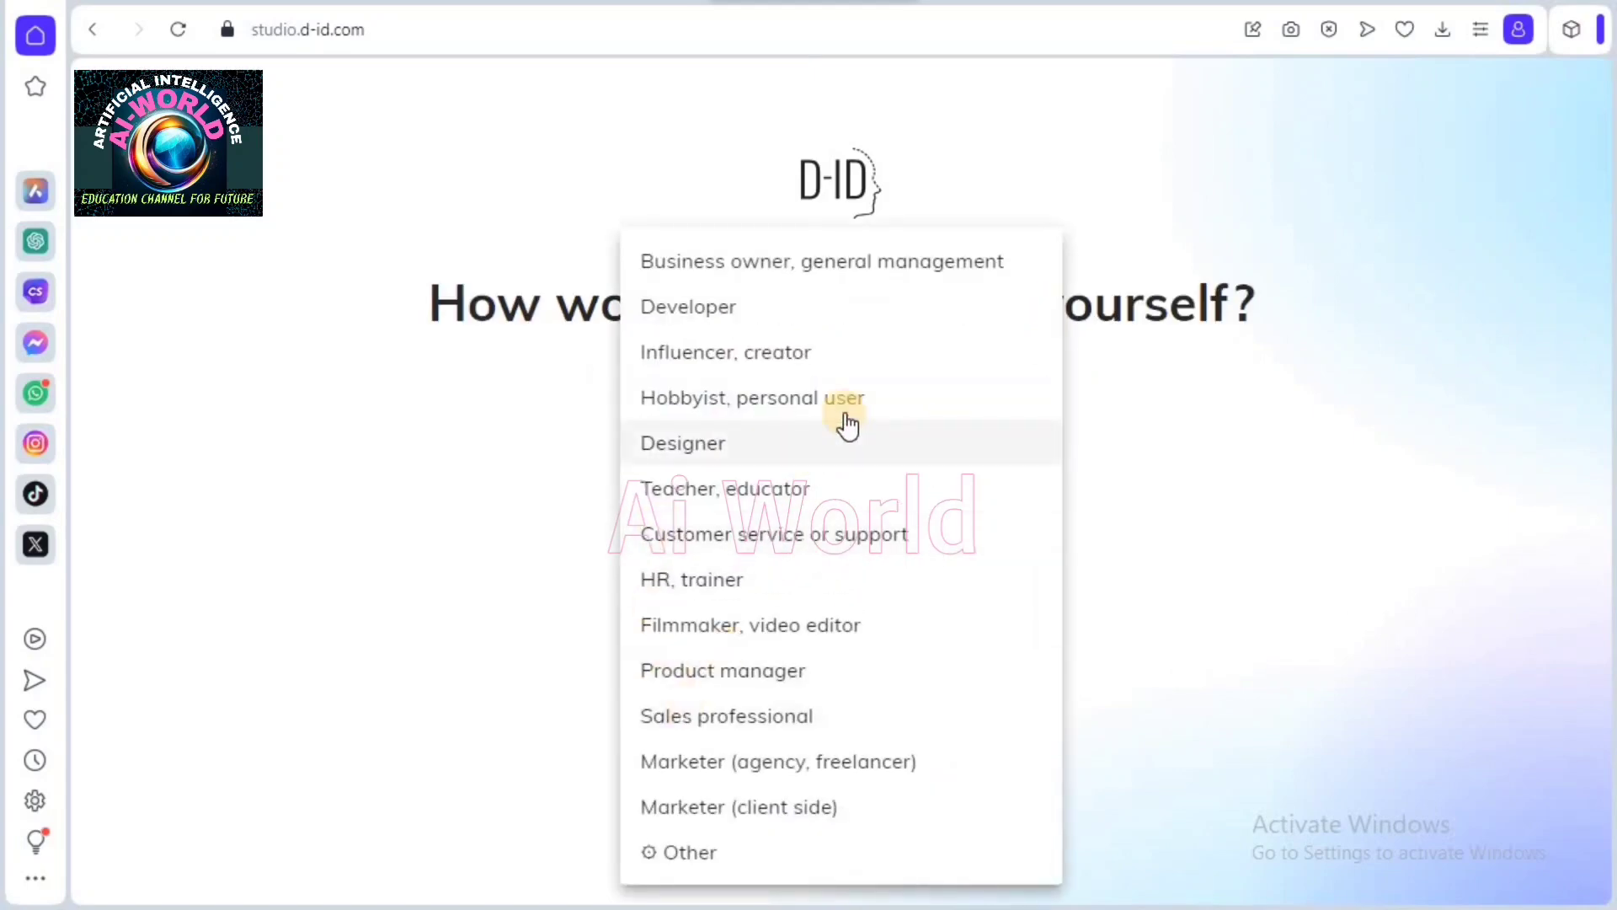
pyautogui.click(786, 497)
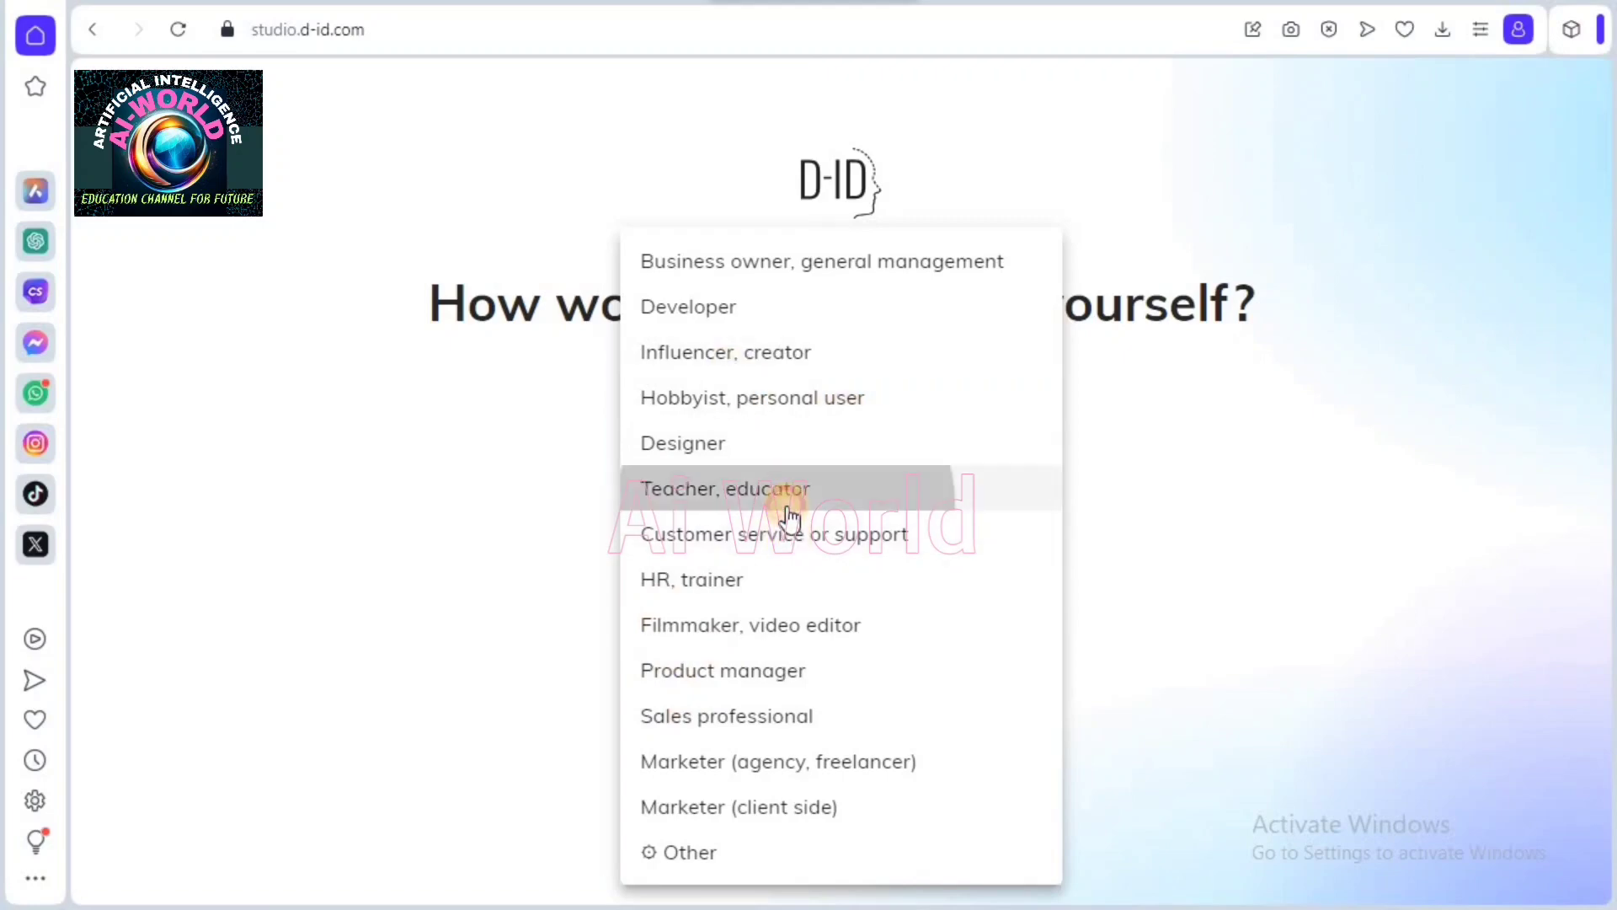
pyautogui.click(836, 528)
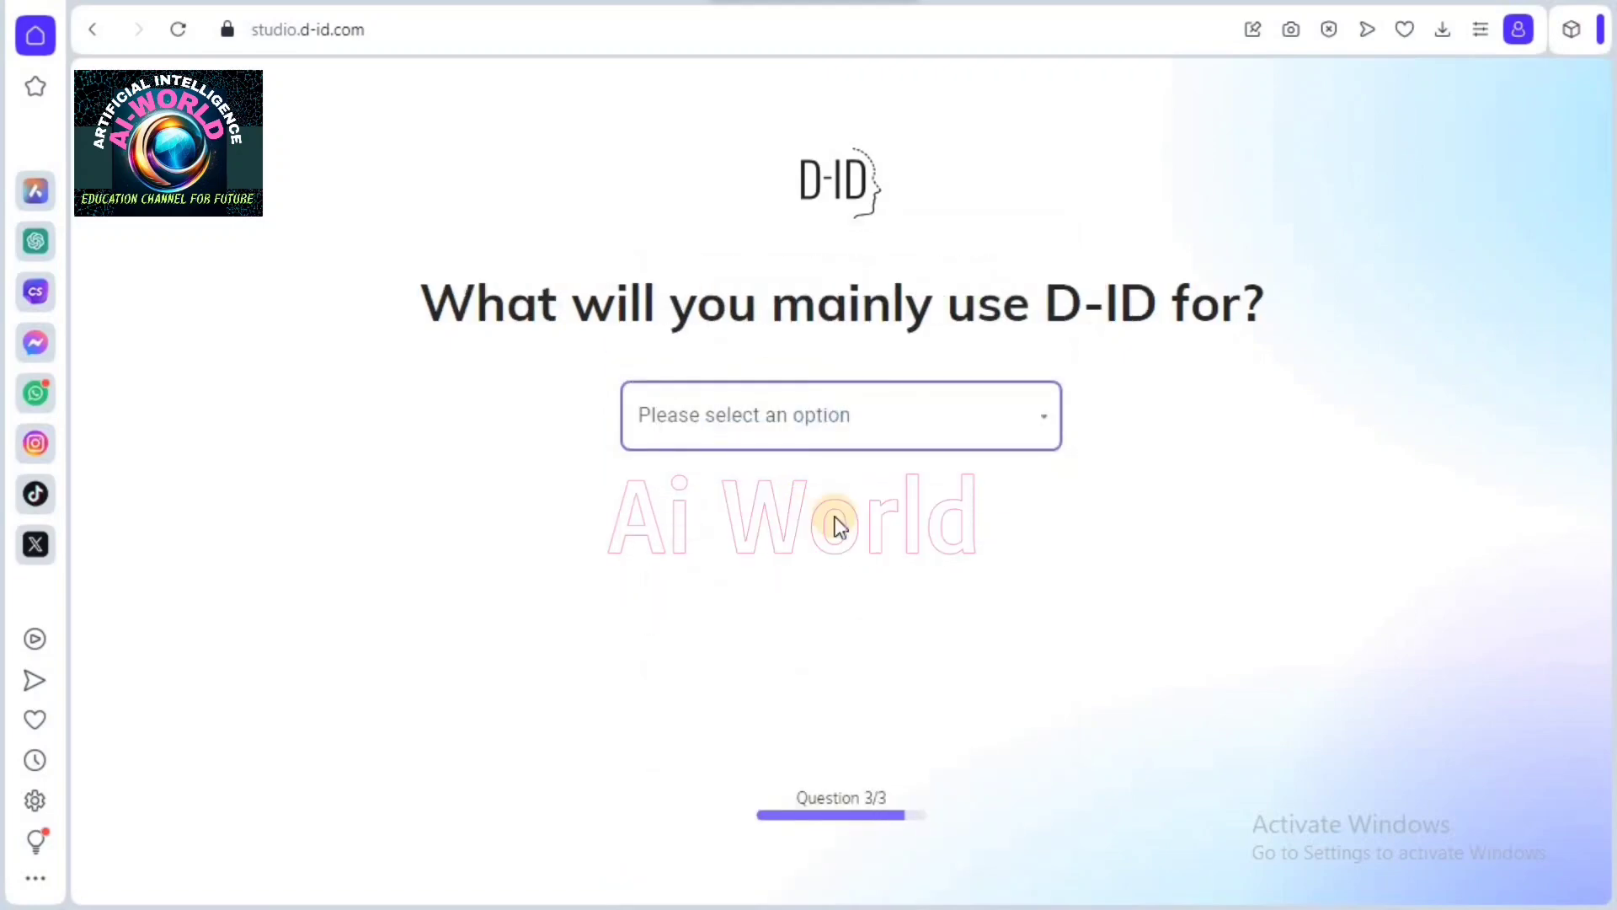
pyautogui.click(924, 432)
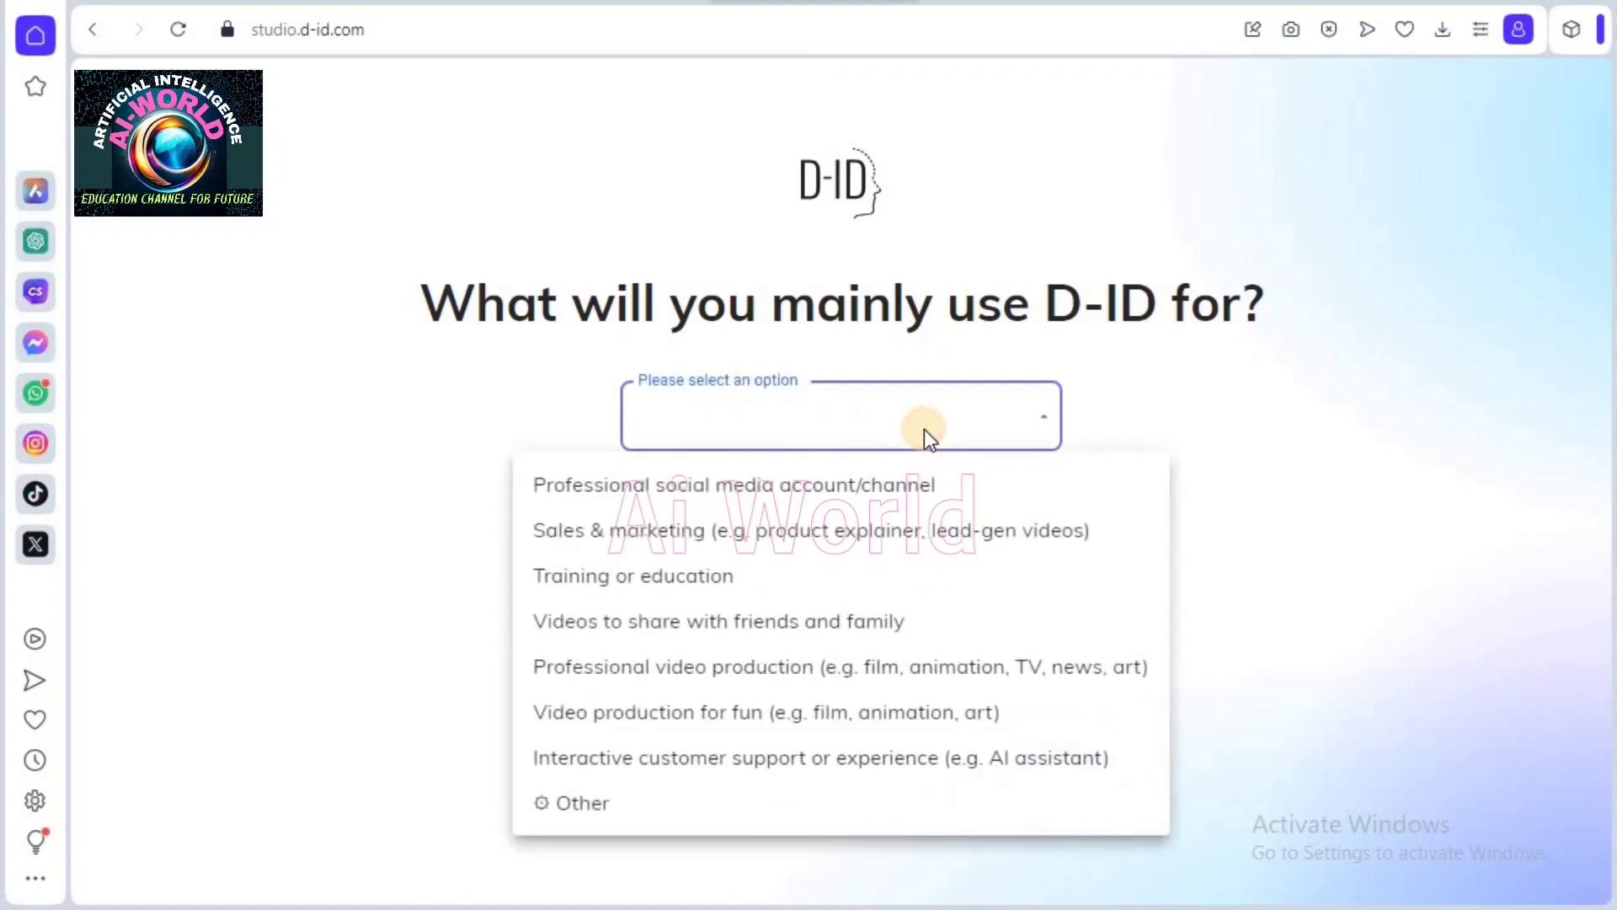
pyautogui.click(769, 579)
pyautogui.click(825, 533)
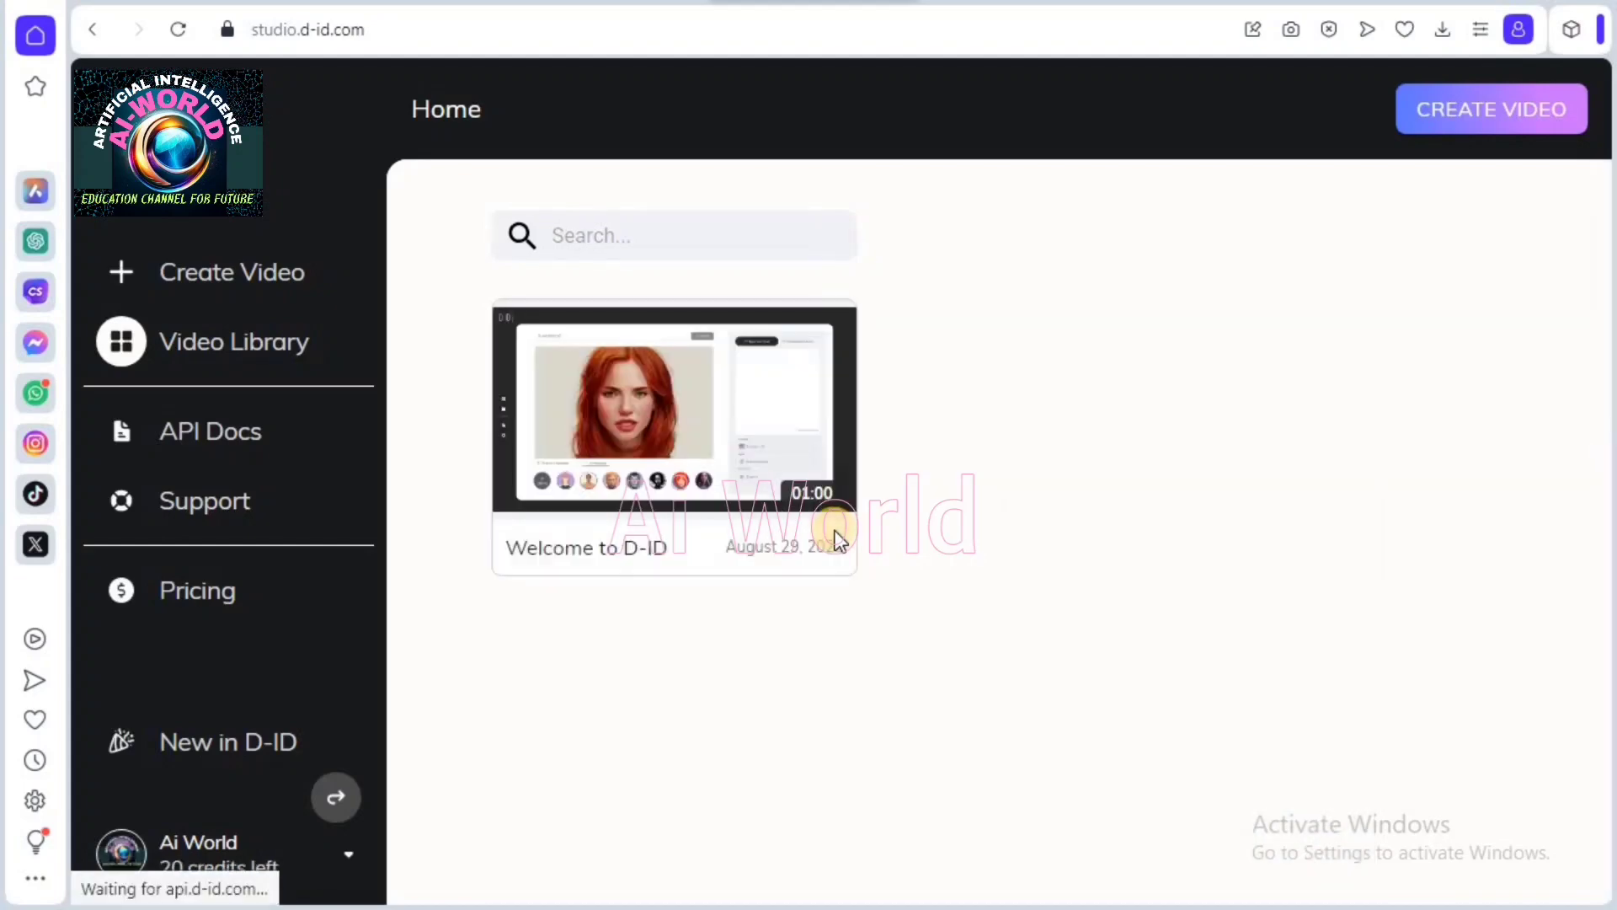
# Create a new video and upload the portrait of the man in the brown shirt from the Desktop image folder as presenter.
pyautogui.hotkey('ctrl', '-')
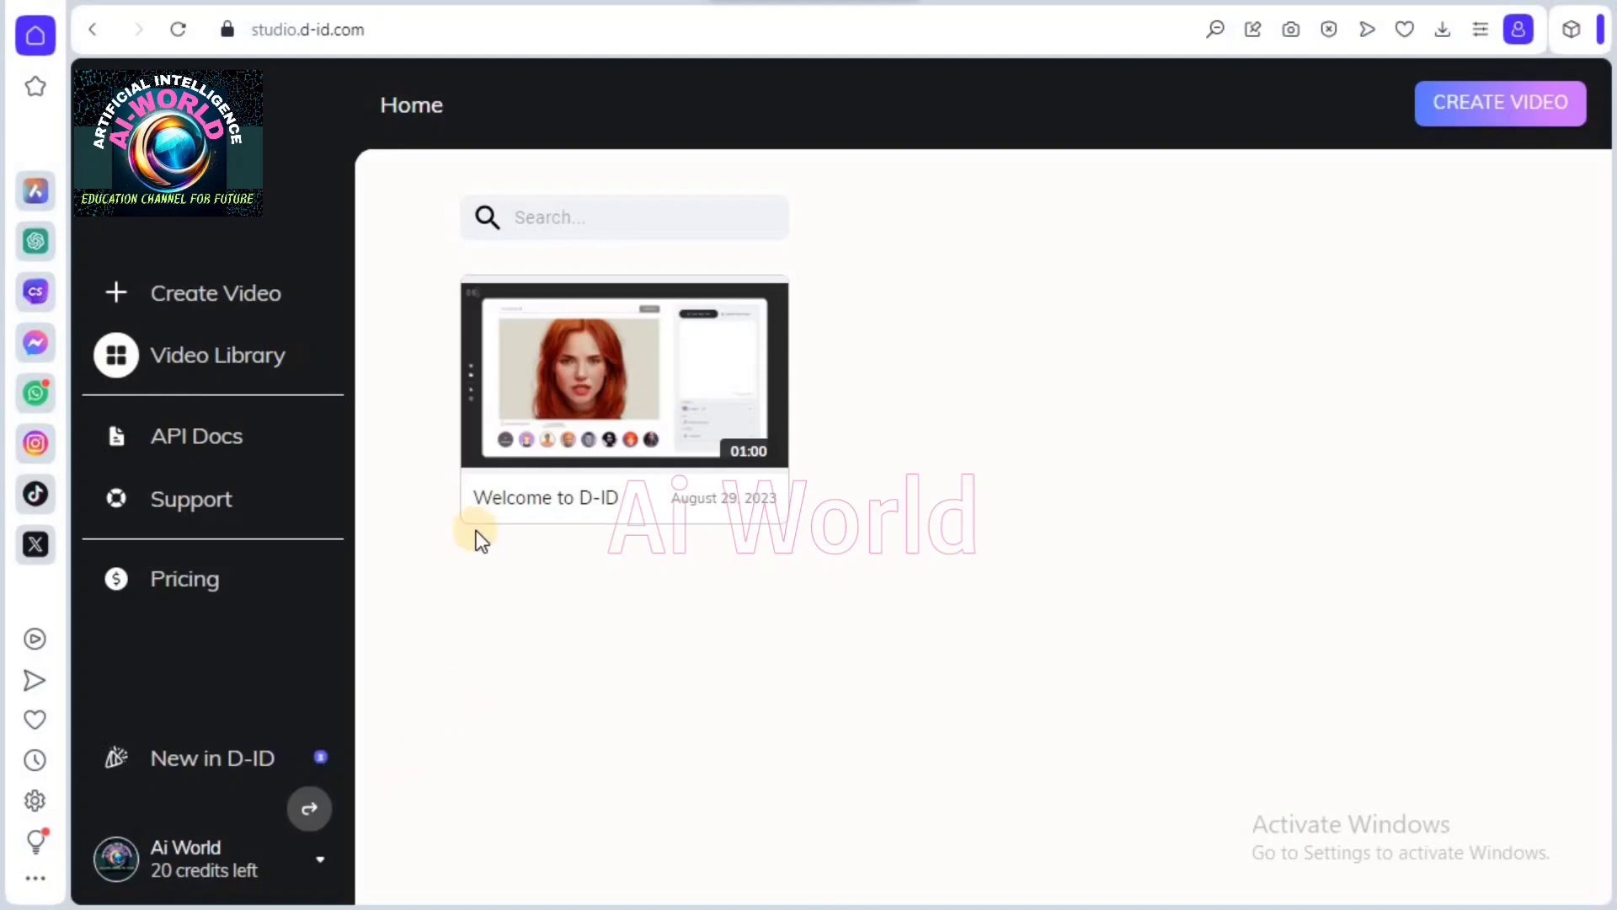
pyautogui.click(262, 302)
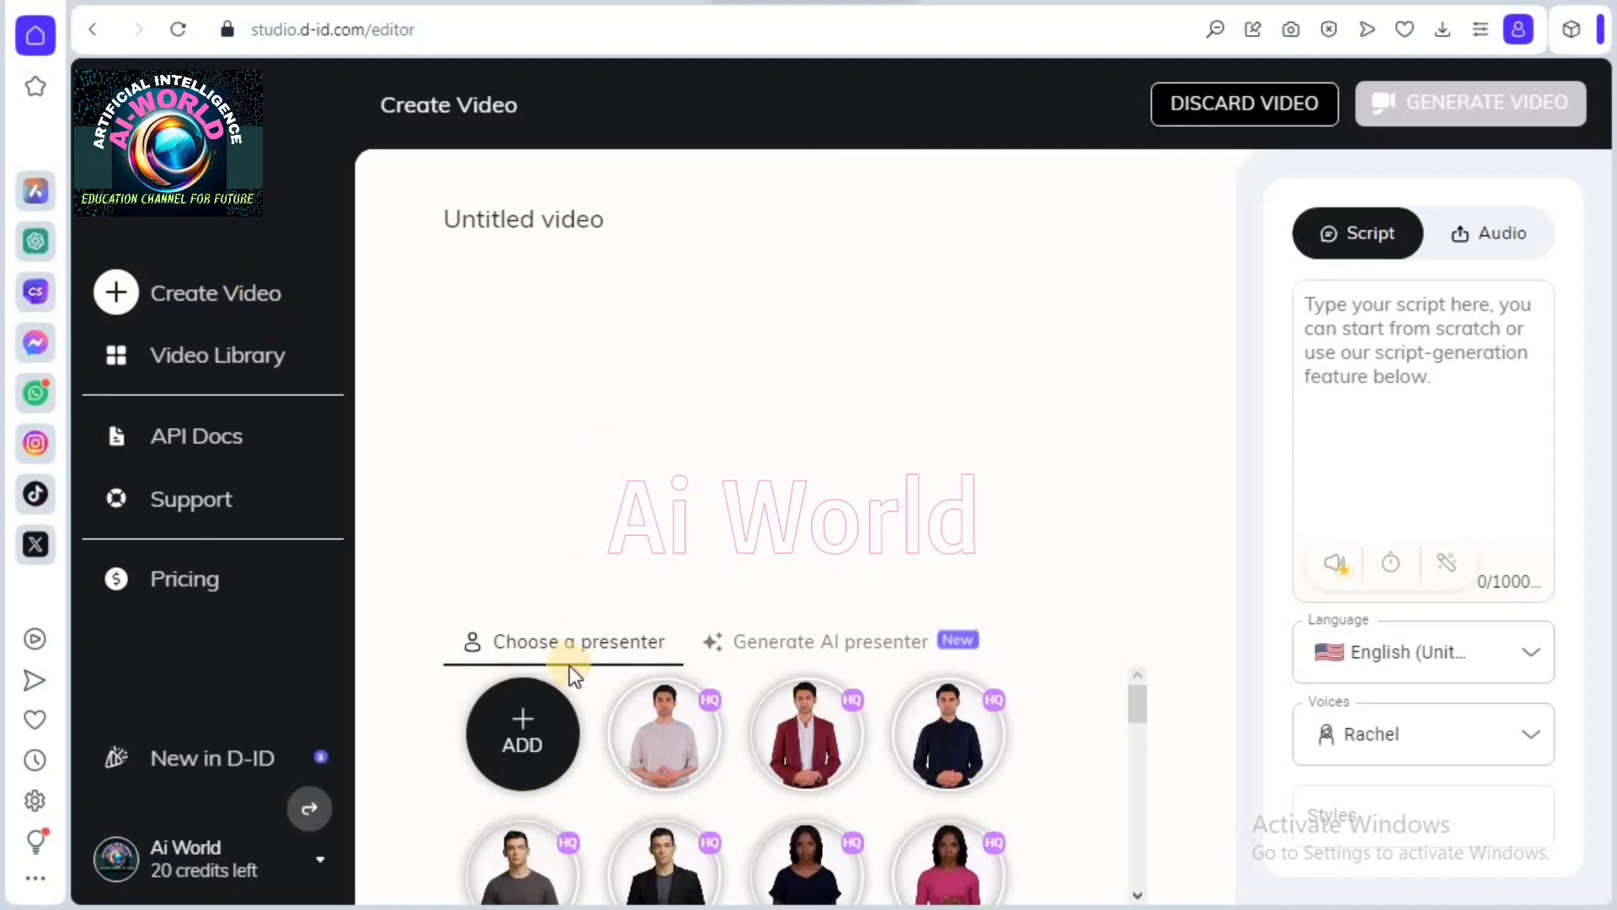
pyautogui.click(533, 743)
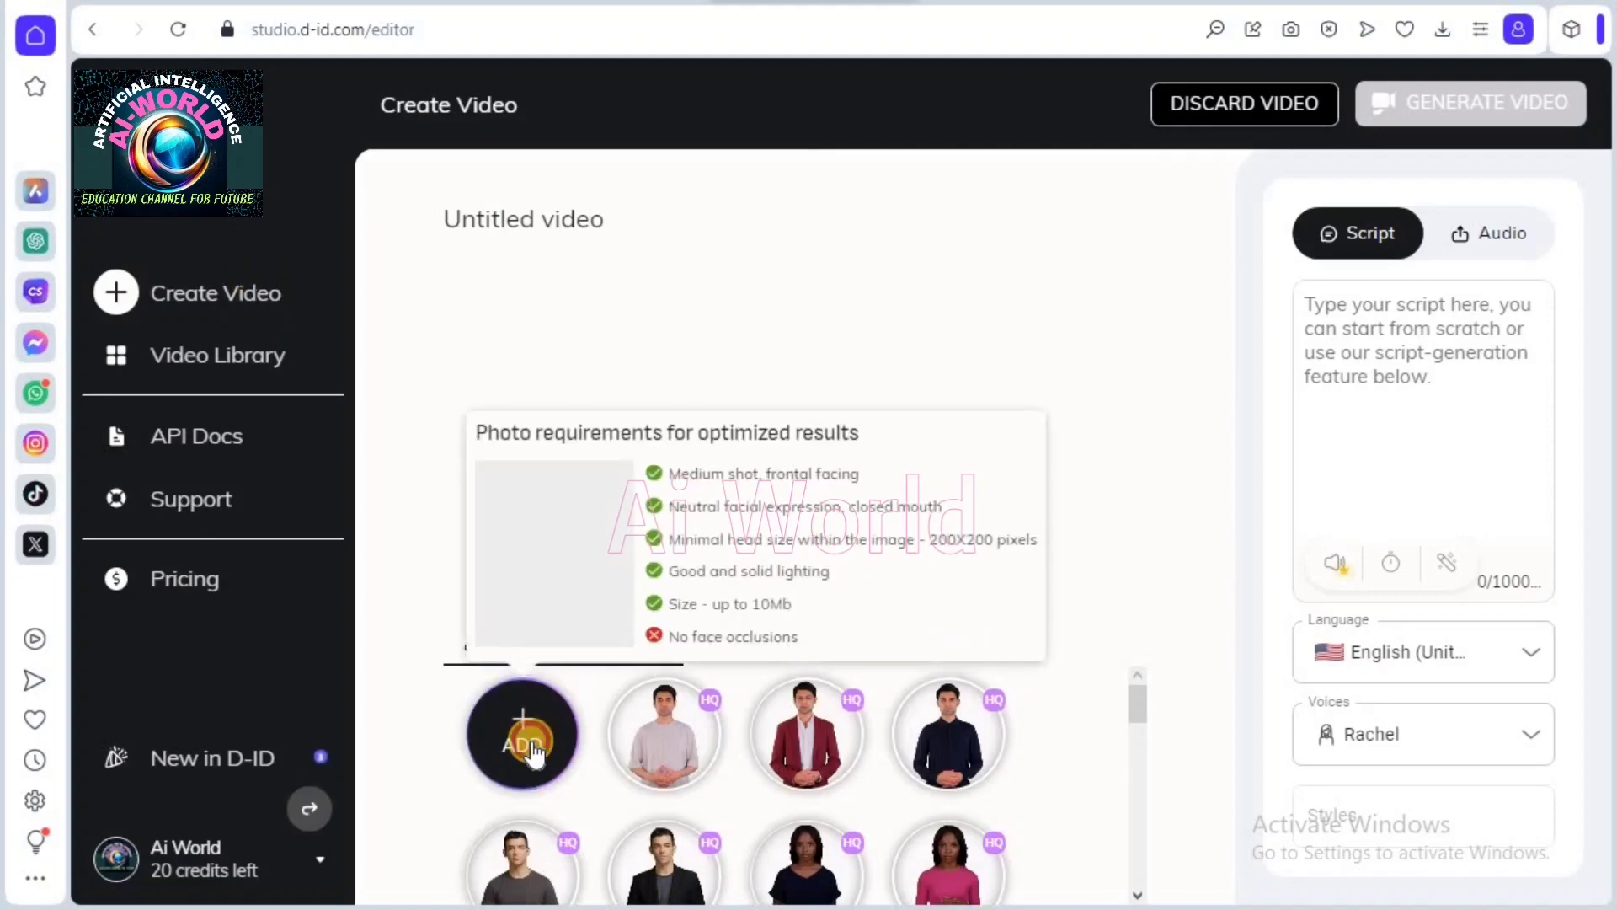
pyautogui.click(552, 554)
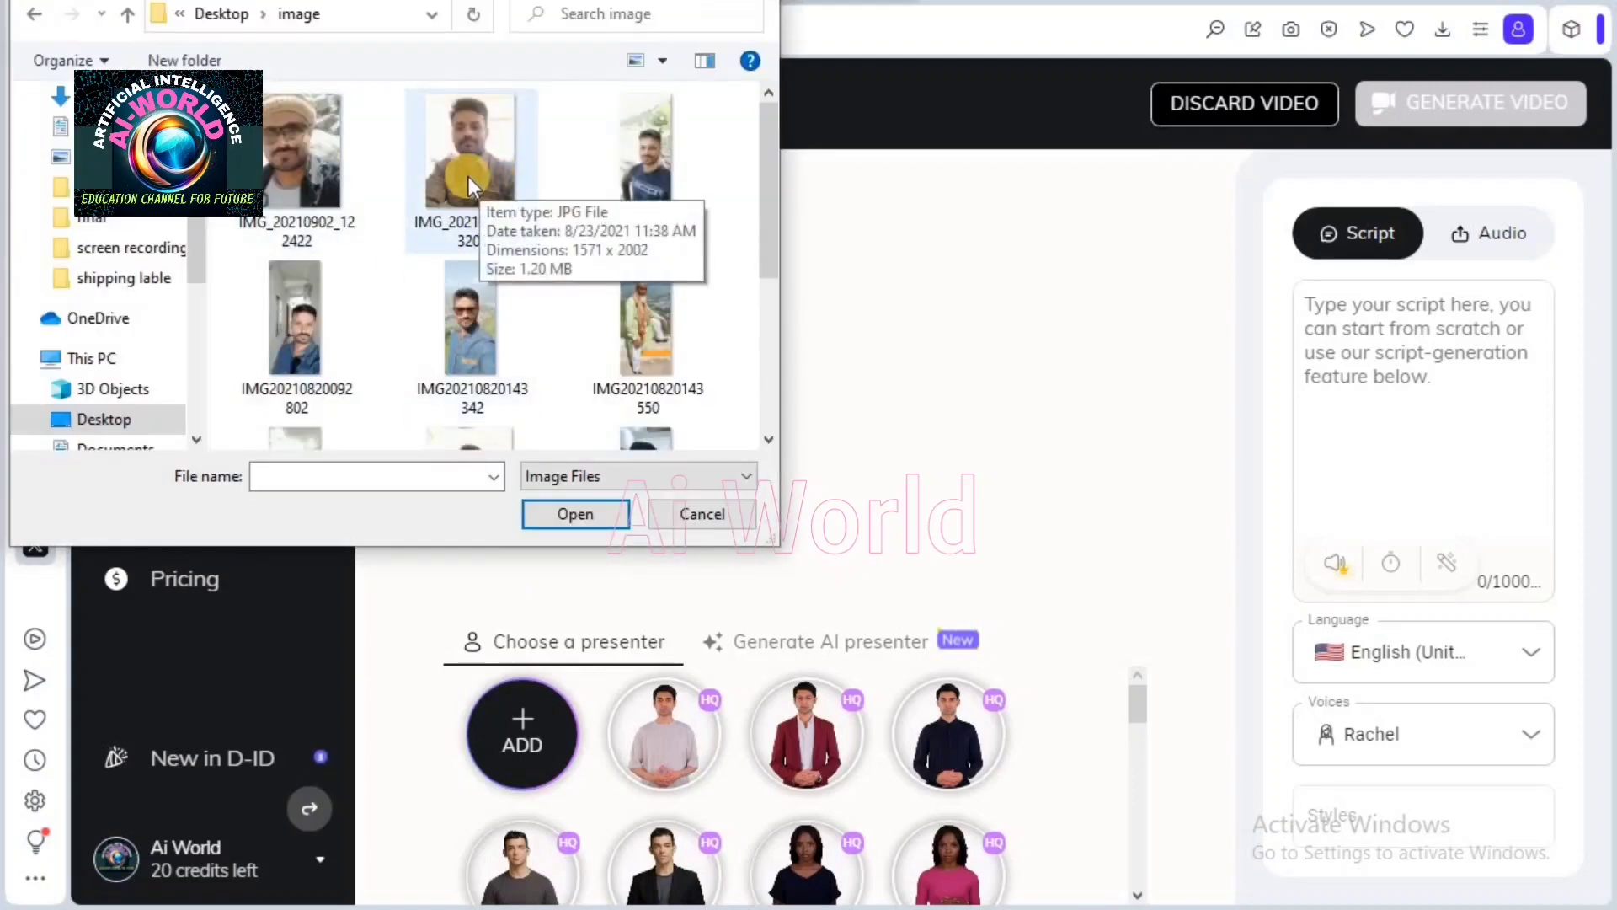
pyautogui.click(468, 175)
pyautogui.click(583, 518)
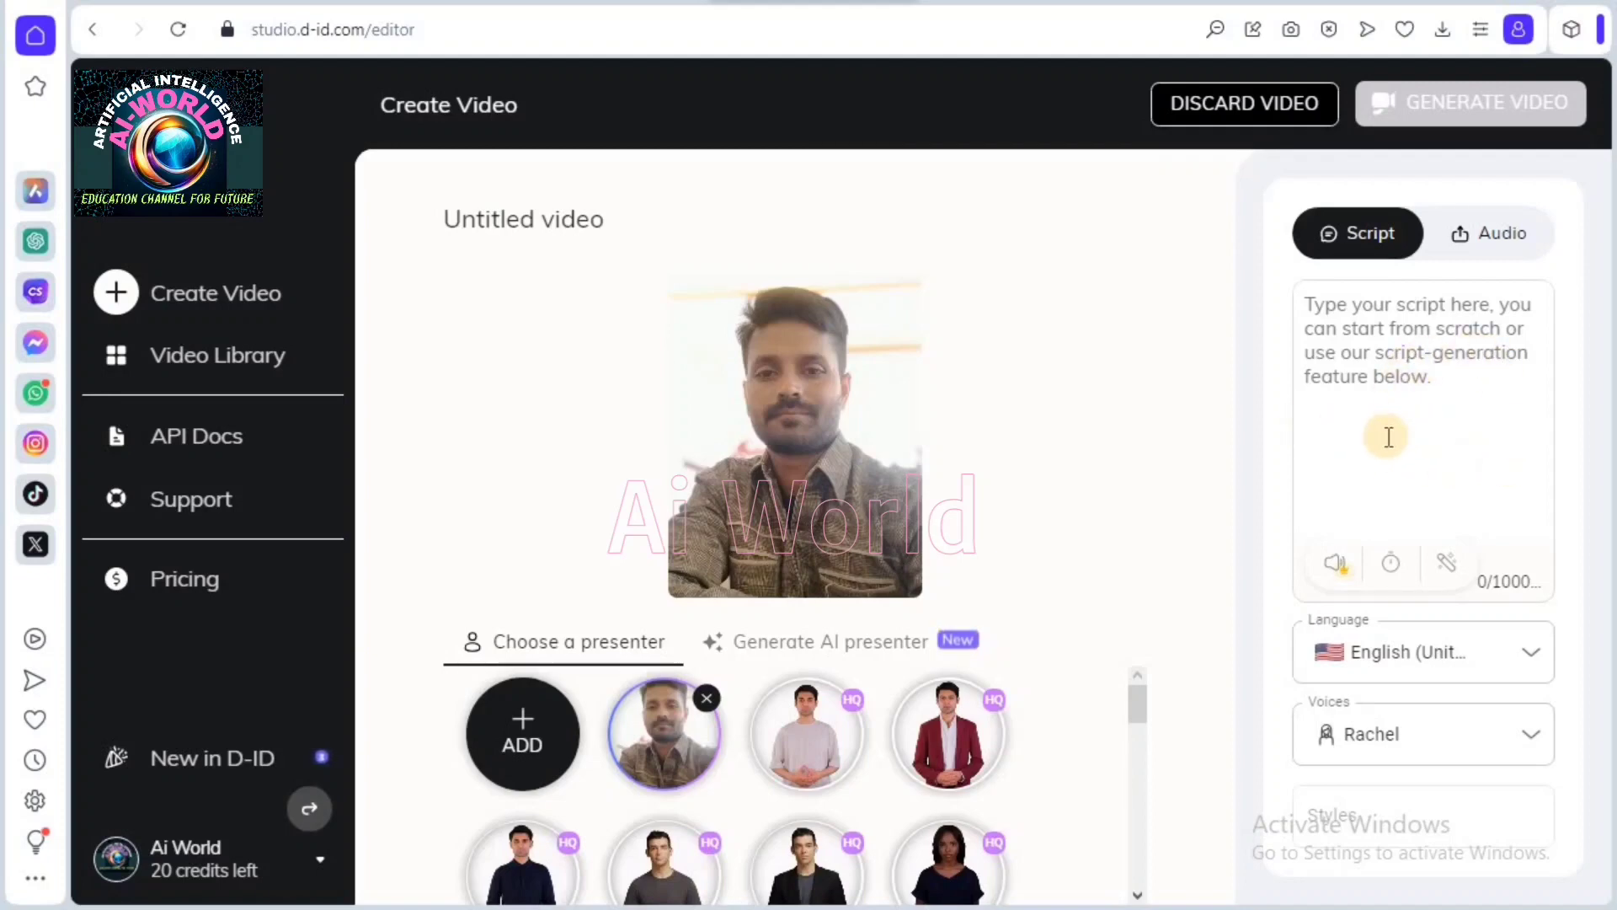
# Check the audio upload option and the ChatGPT story, and paste the copied Urdu story as the video's script.
pyautogui.click(1500, 245)
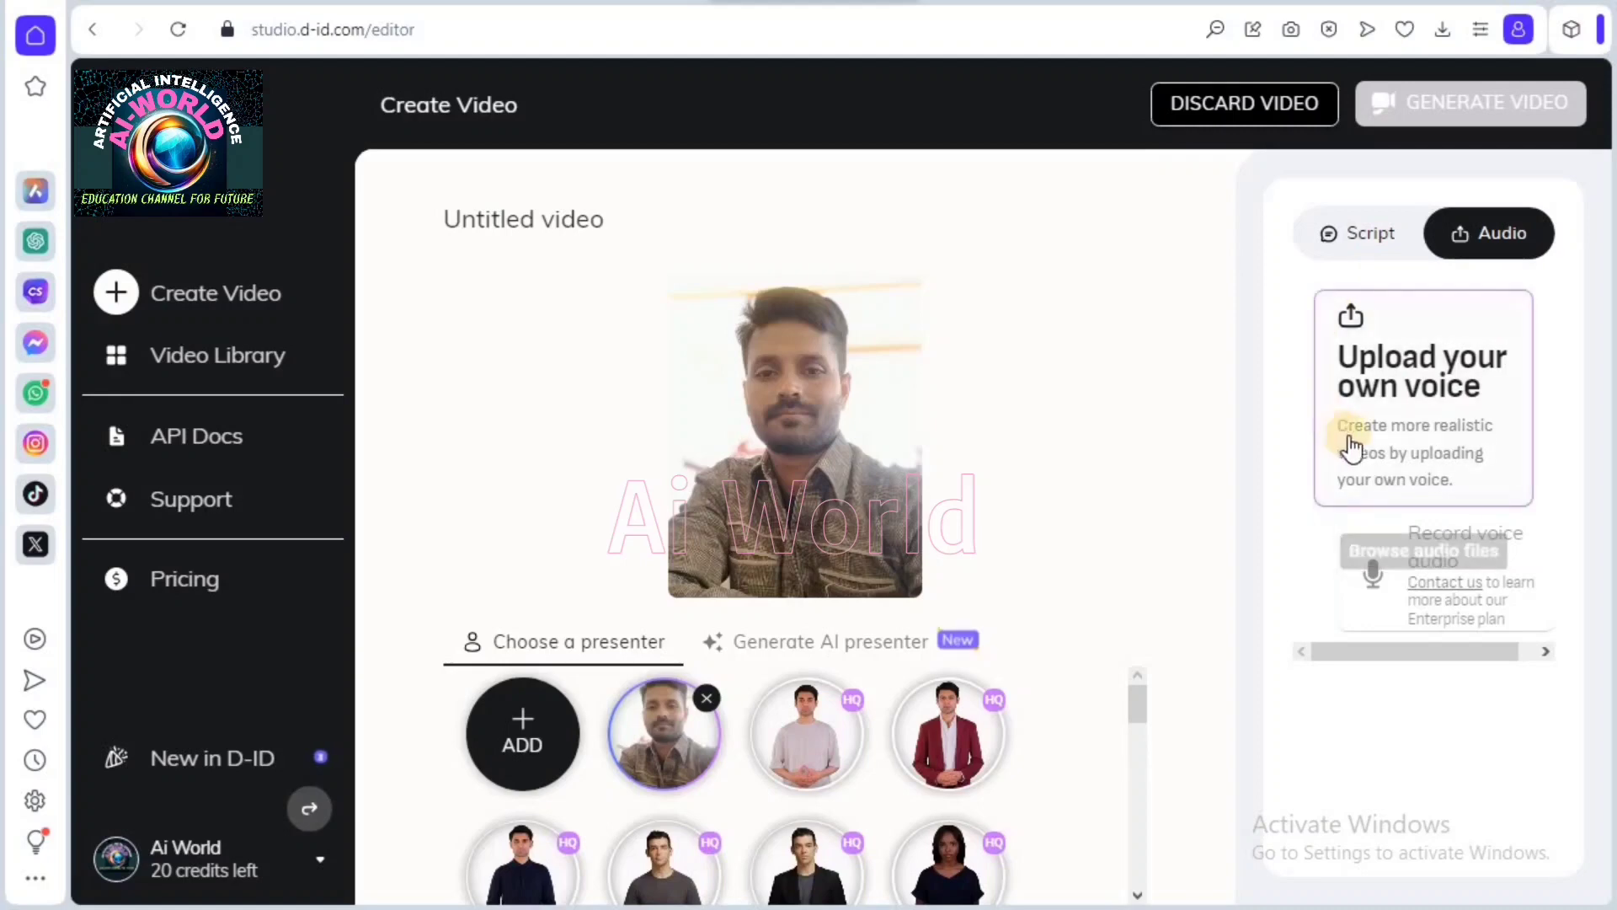
pyautogui.click(35, 243)
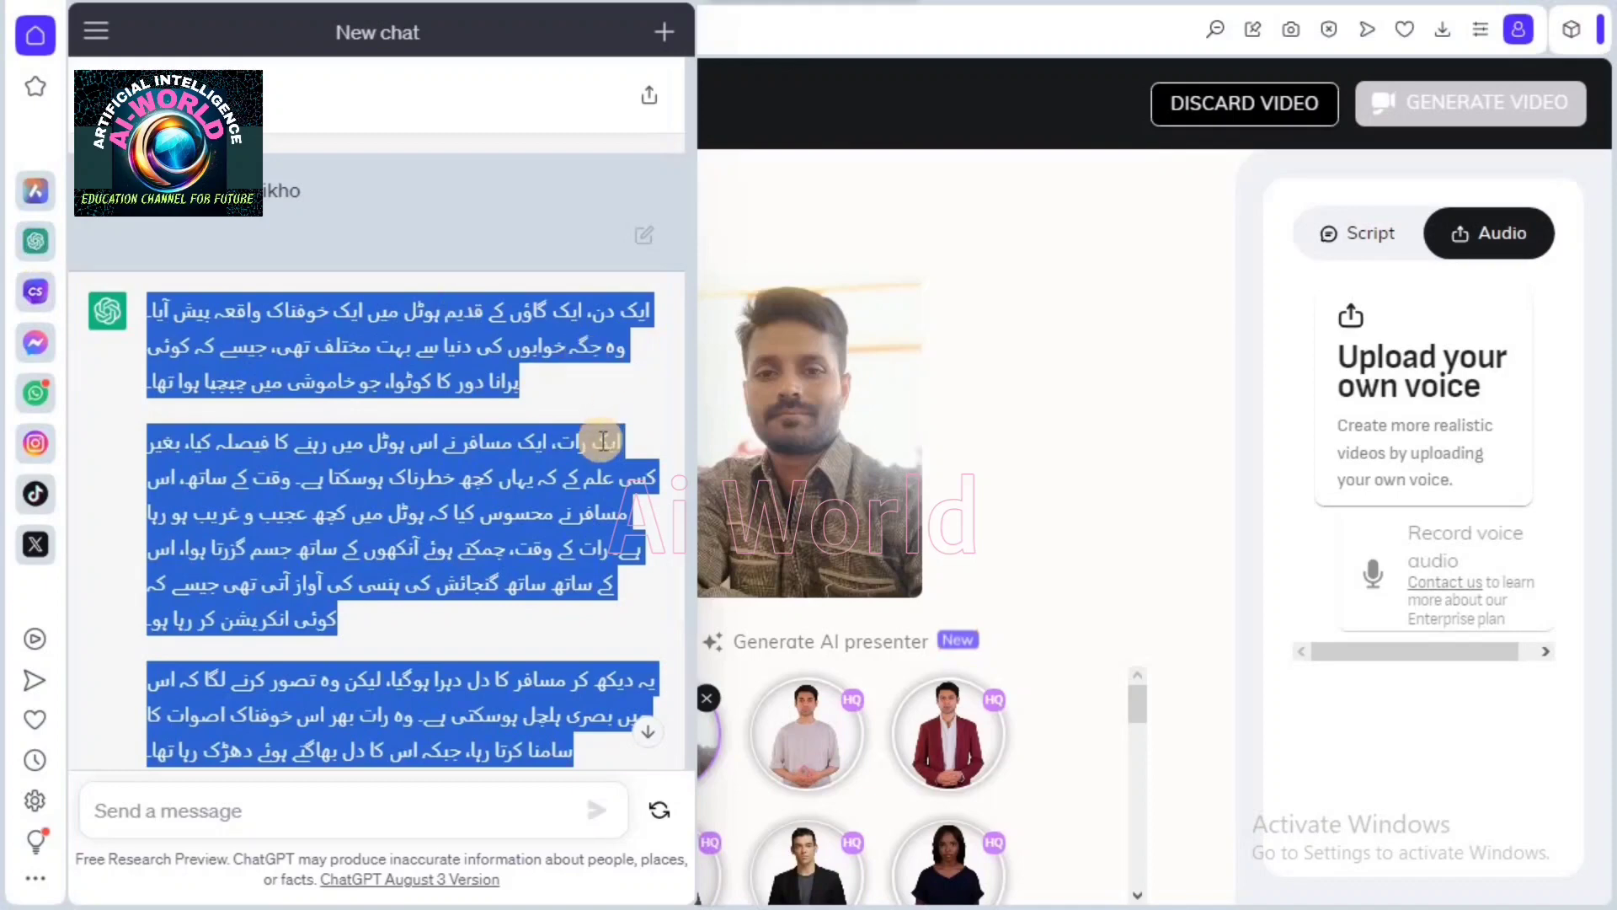
pyautogui.click(1381, 251)
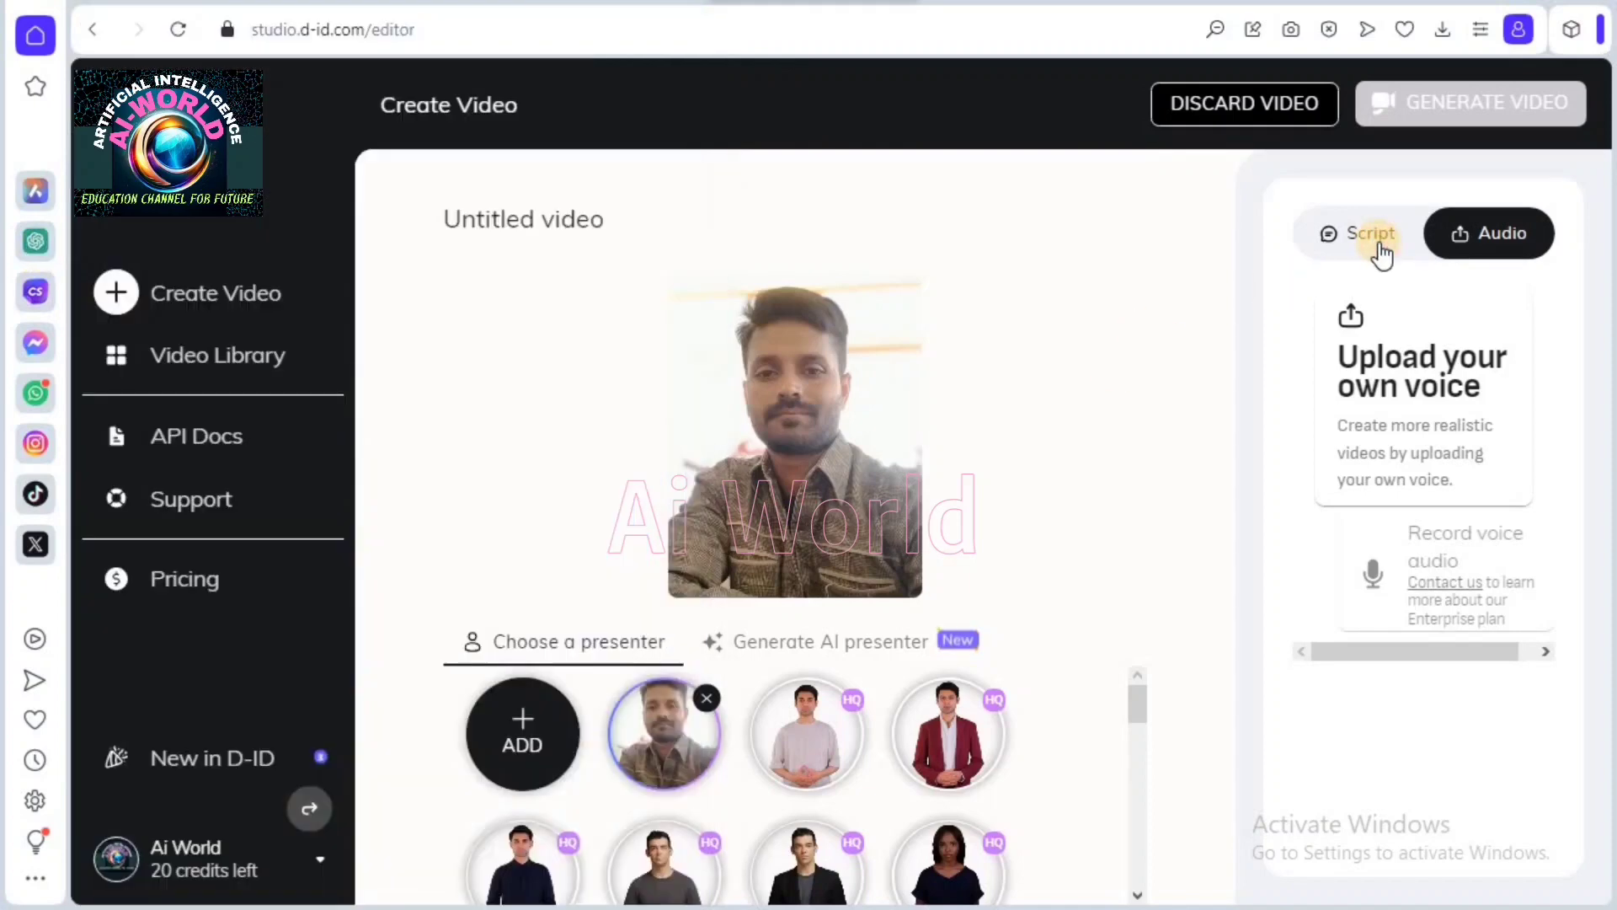
pyautogui.click(1381, 251)
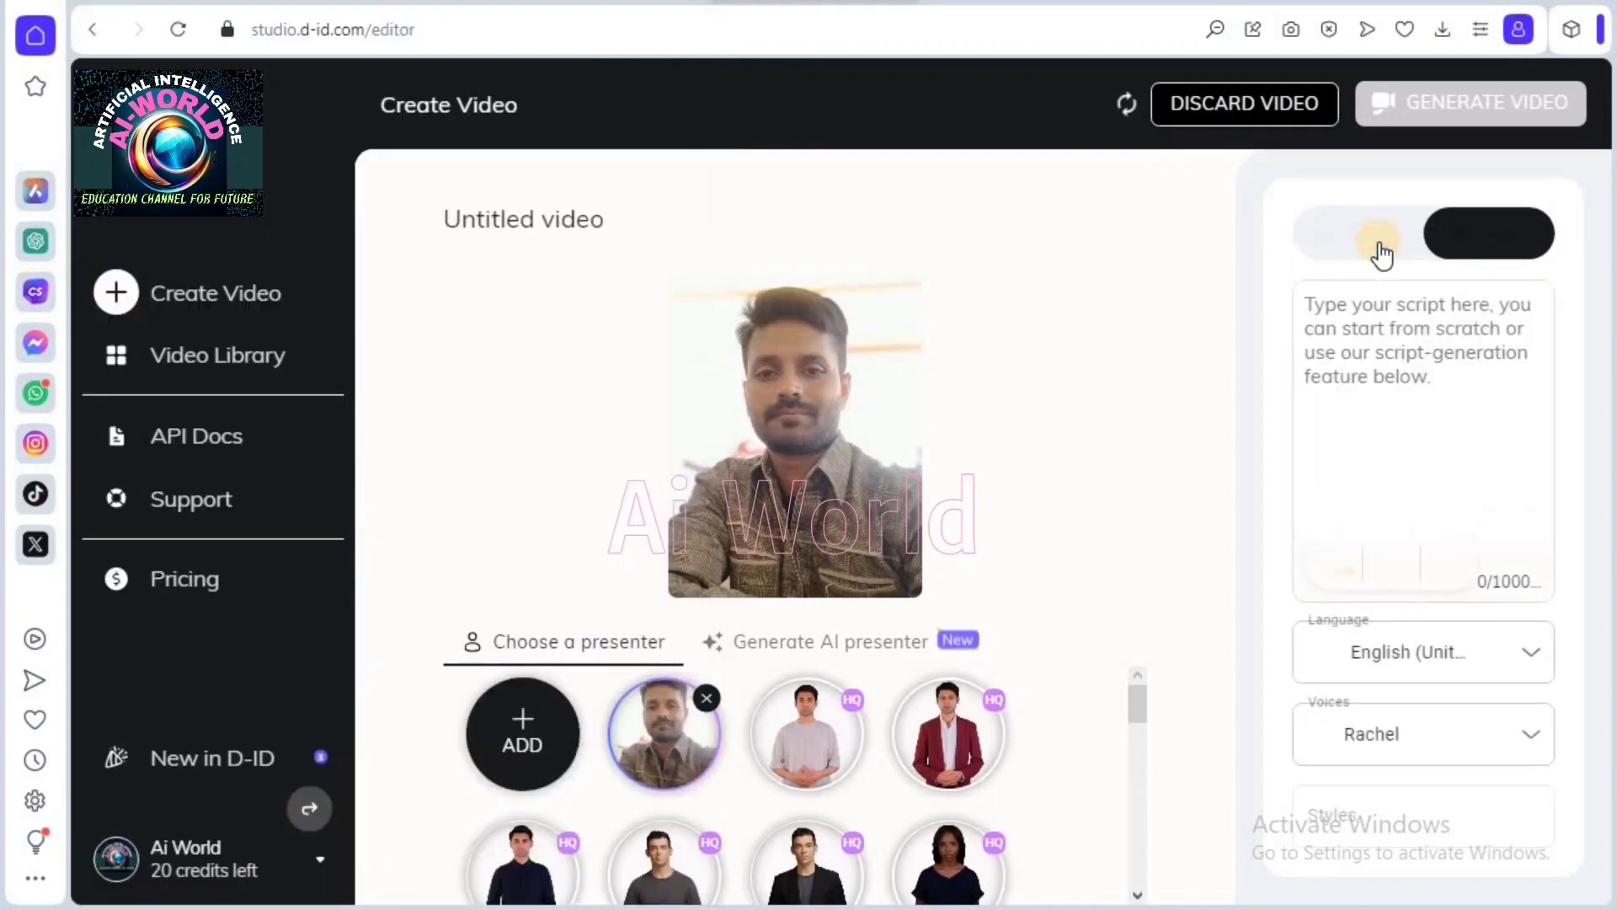
pyautogui.click(1403, 372)
pyautogui.hotkey('ctrl', 'v')
# Set the script language to Urdu (Pakistan) and choose the male voice Asad.
pyautogui.click(1533, 662)
pyautogui.click(1533, 660)
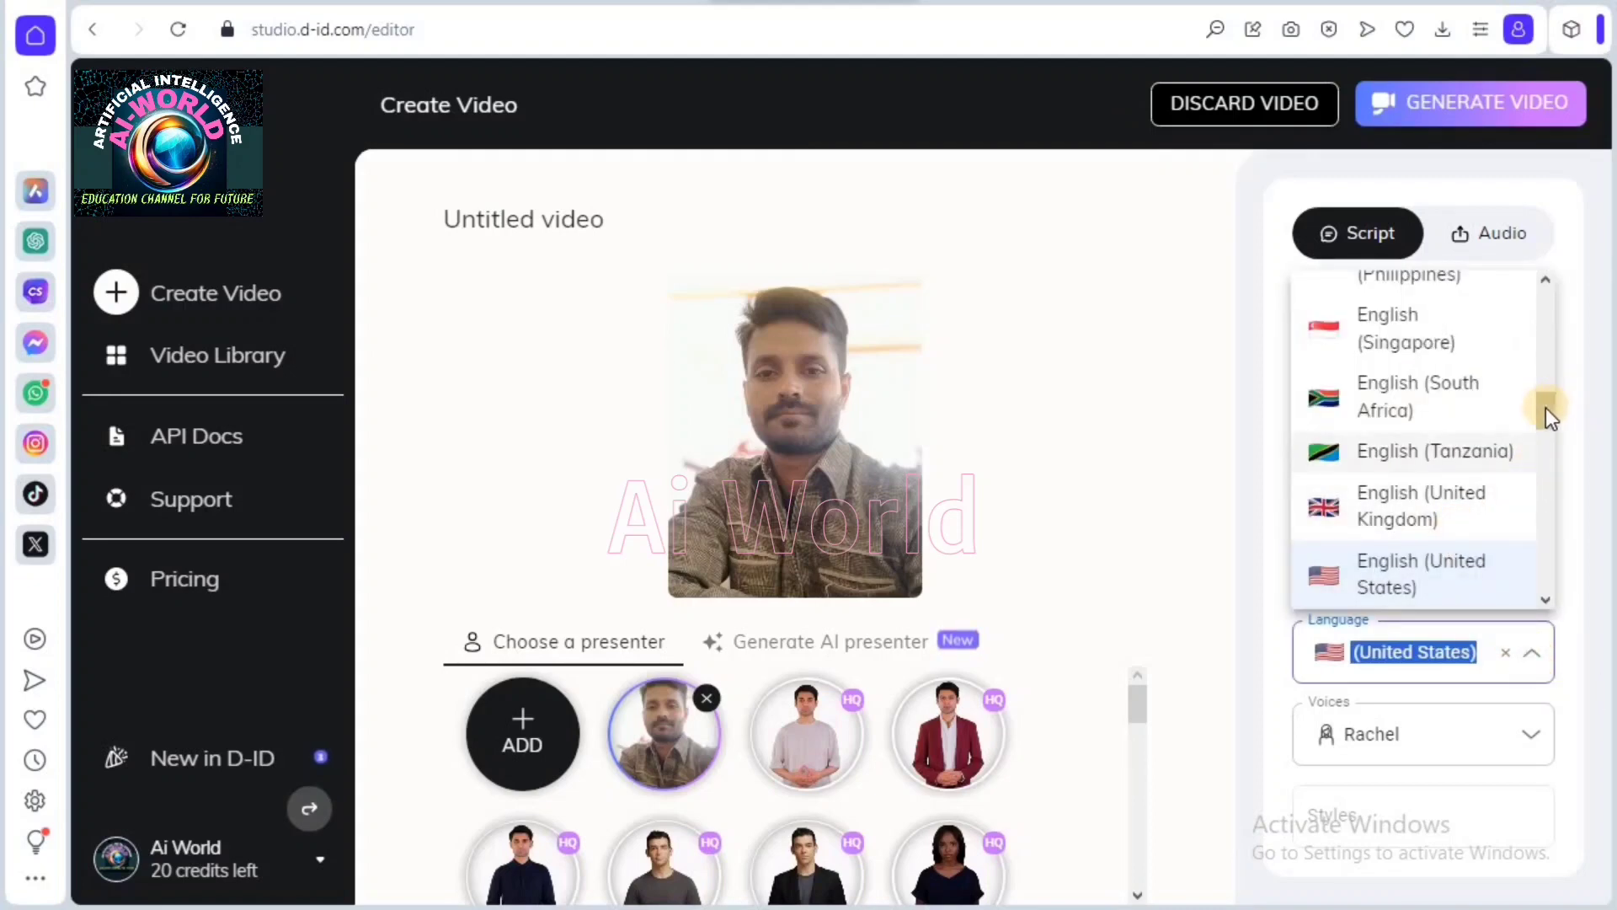
pyautogui.moveTo(1544, 408); pyautogui.dragTo(1565, 468)
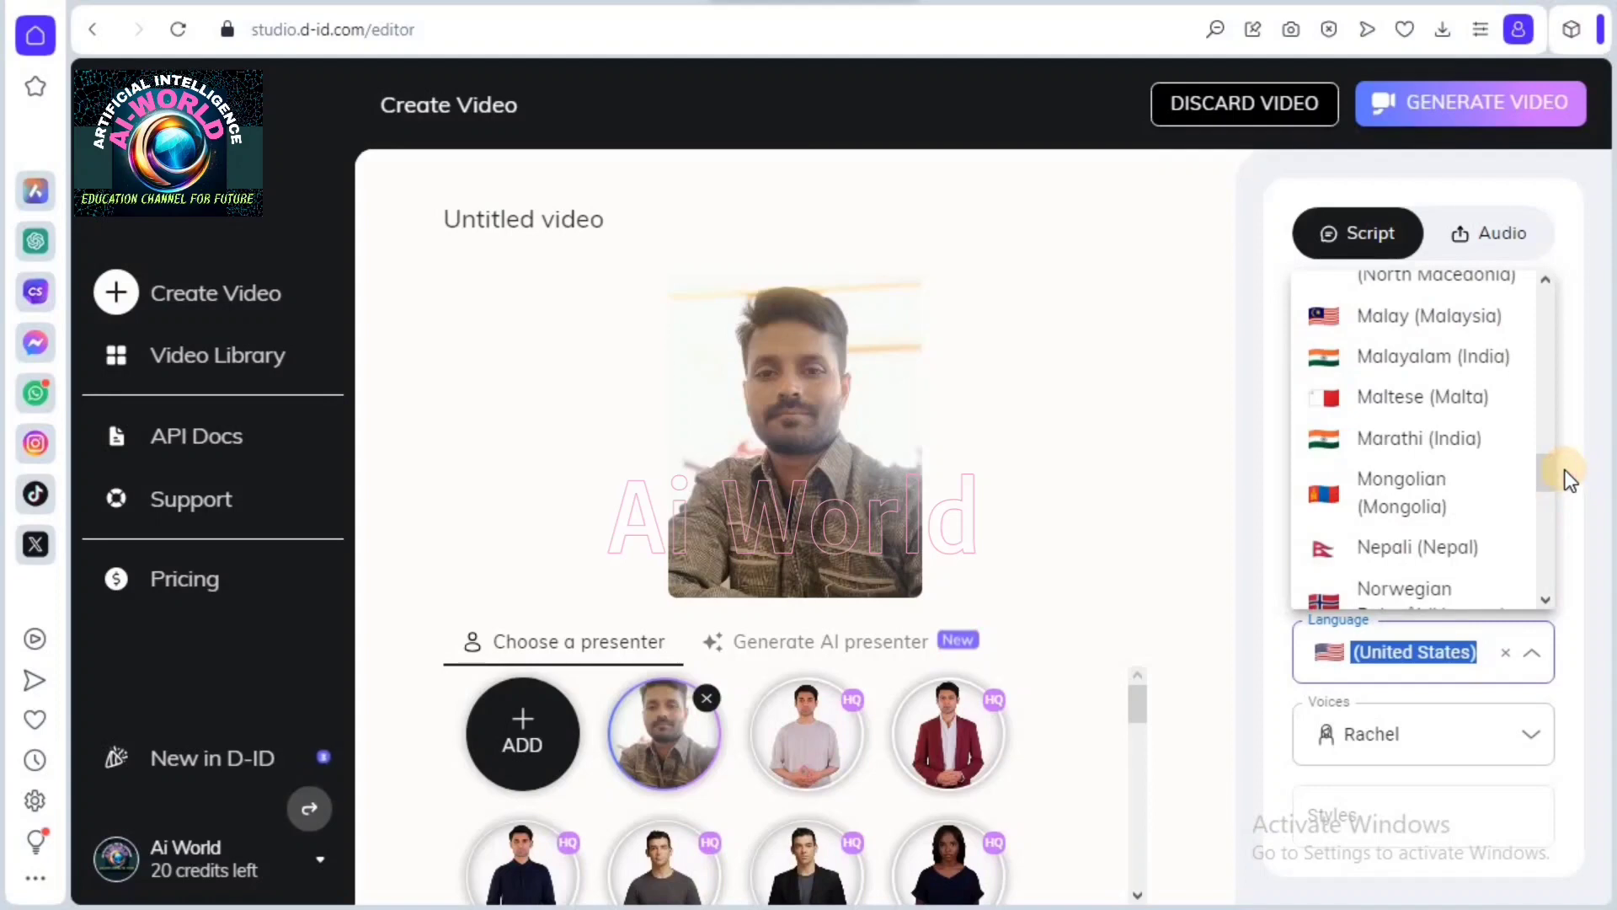
pyautogui.write('ur')
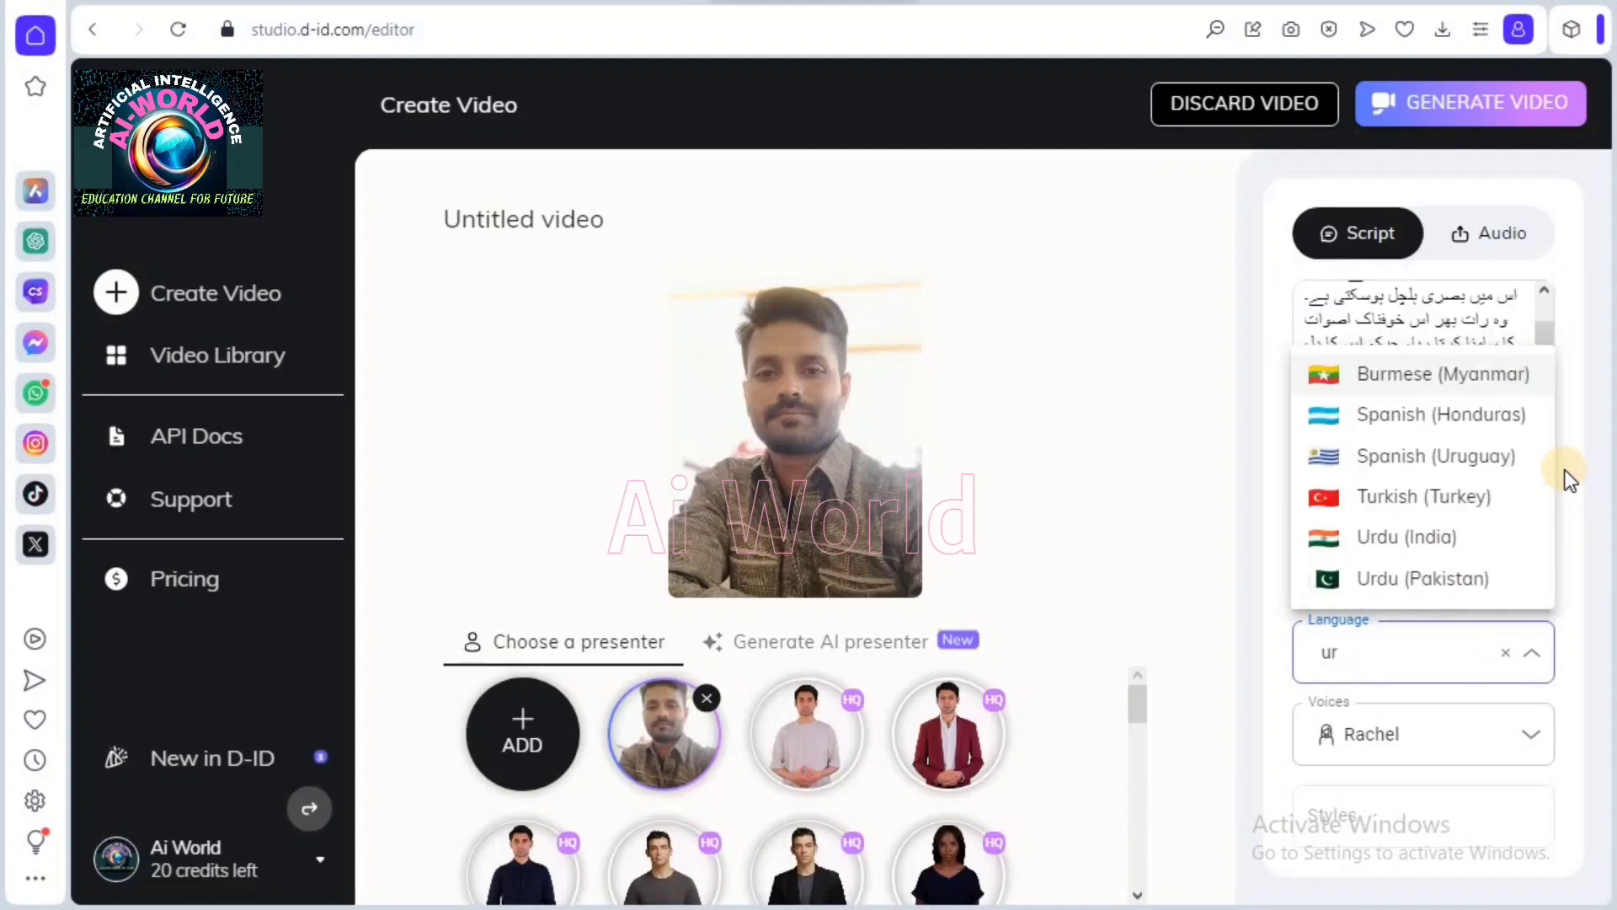
pyautogui.click(1435, 580)
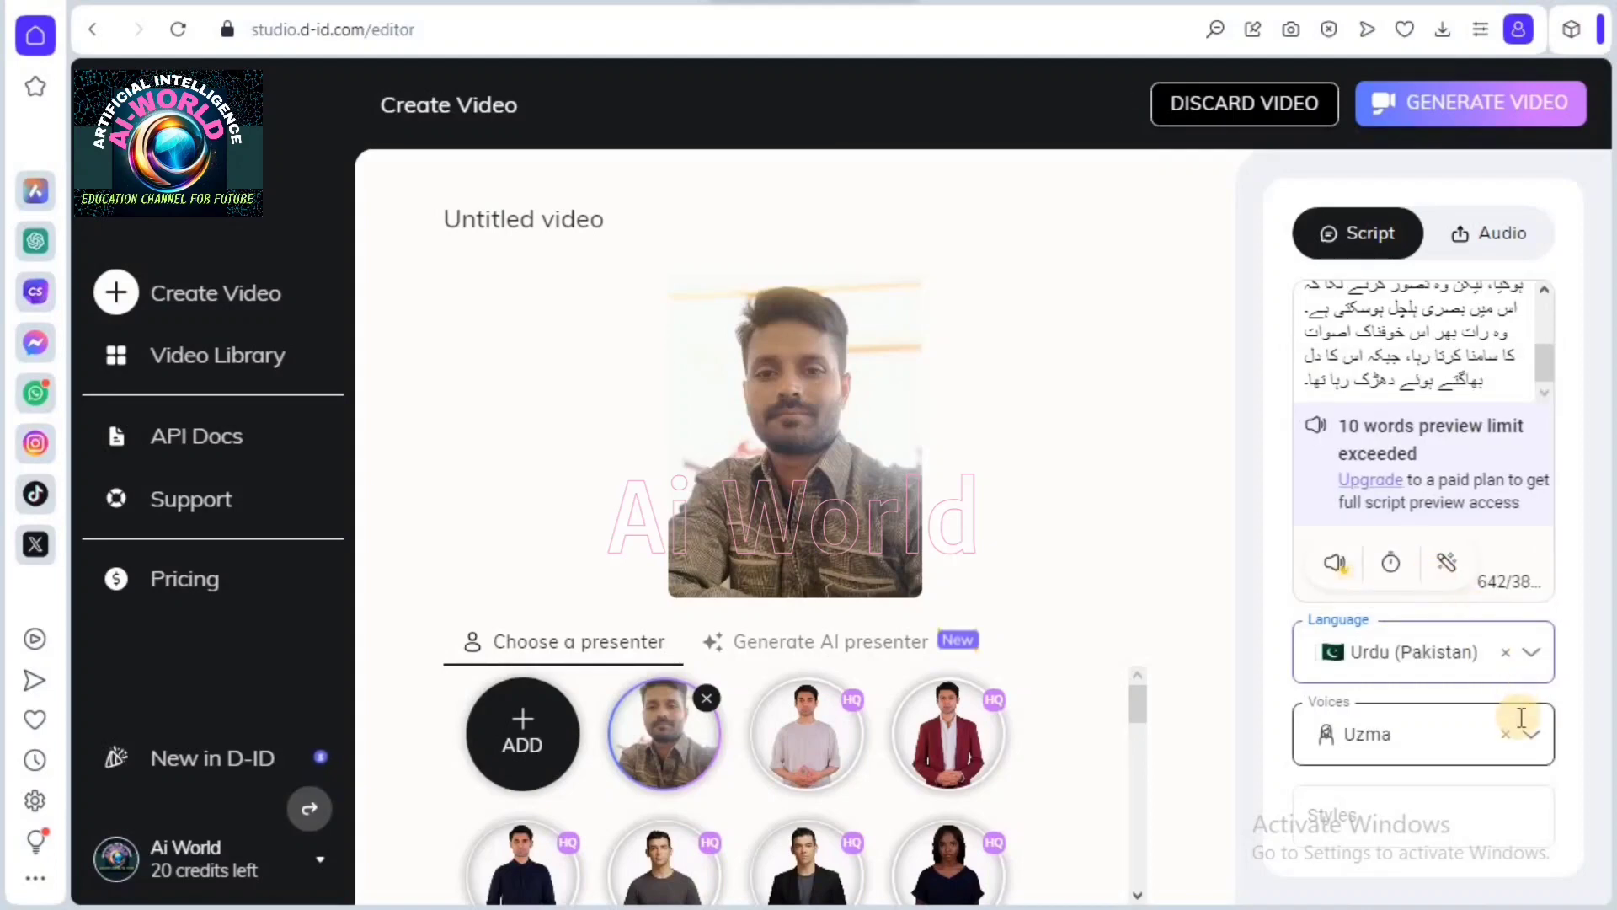
pyautogui.click(1530, 745)
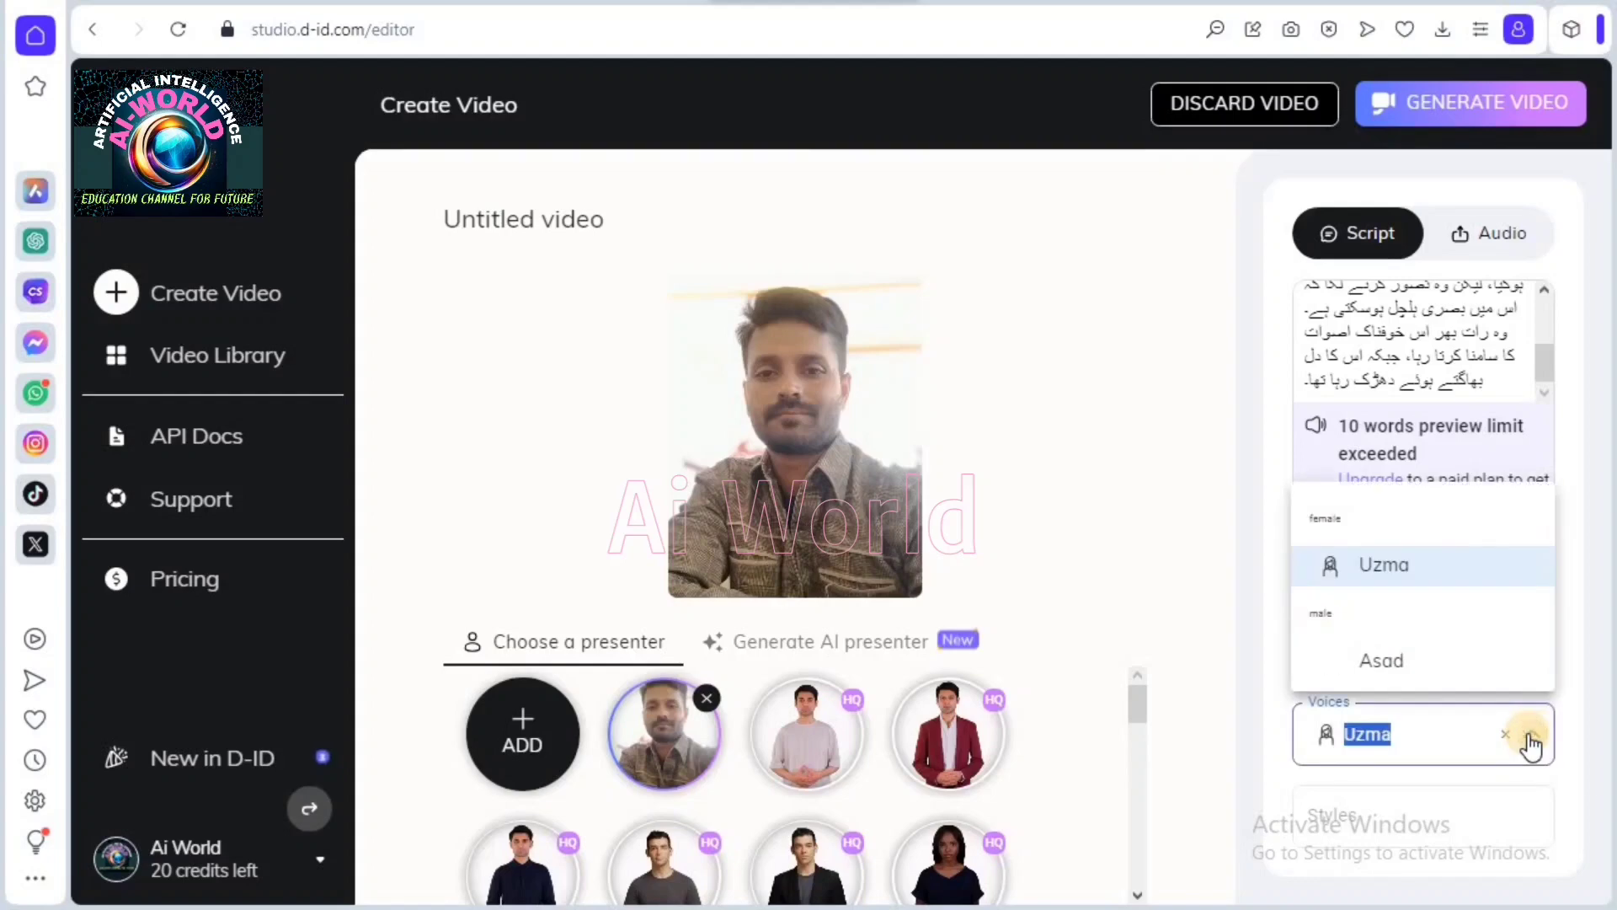
pyautogui.click(1446, 670)
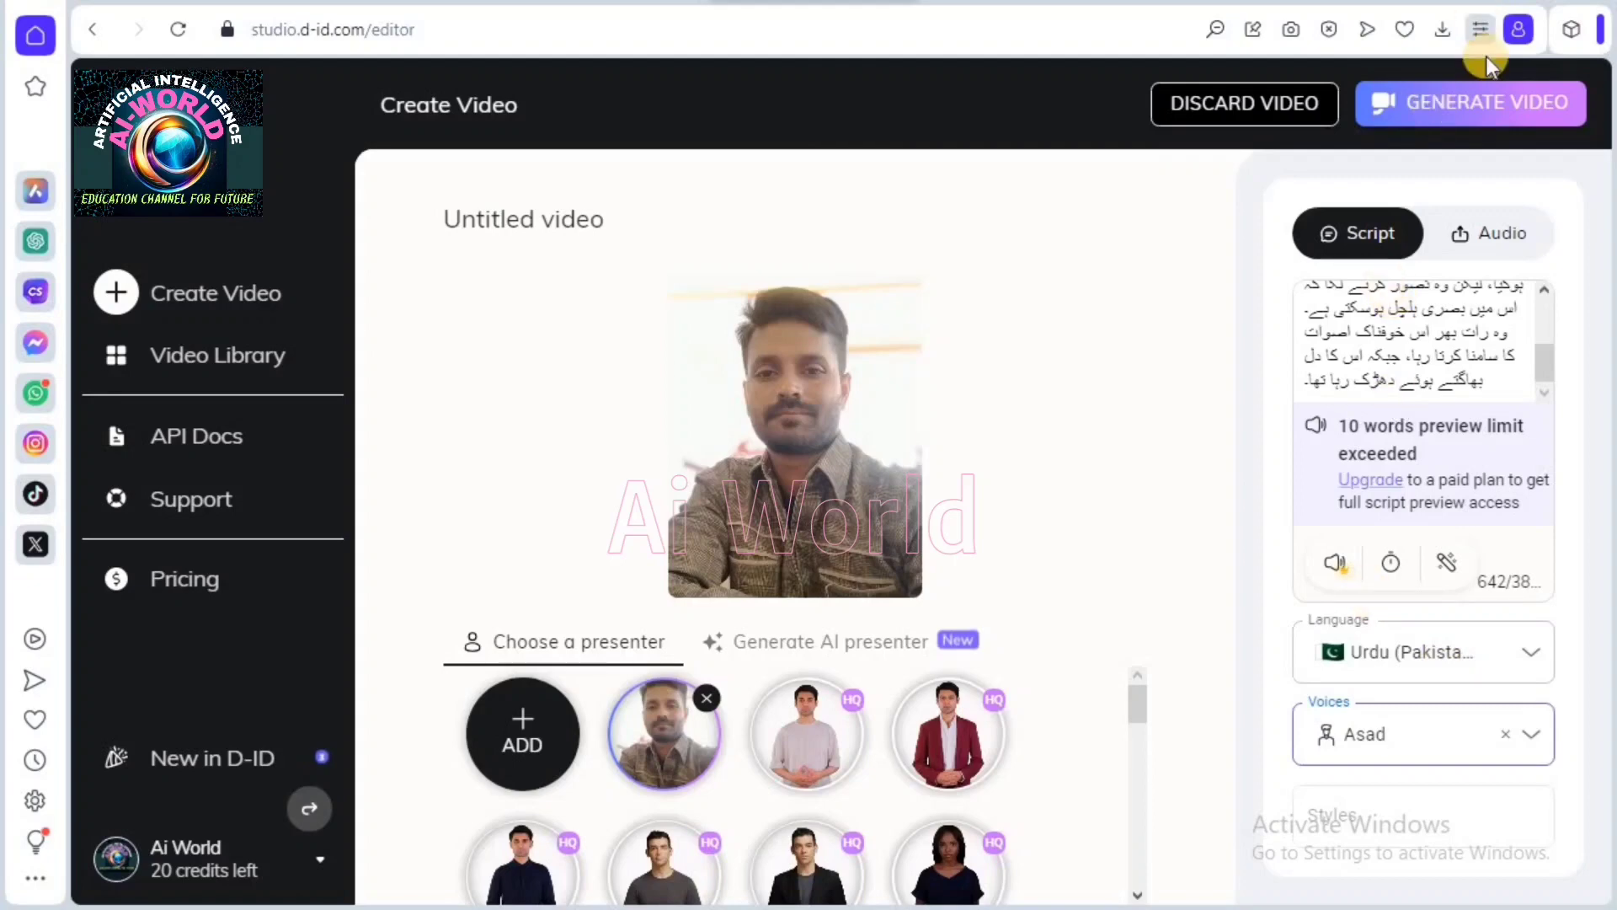
# Generate the video of the man in the brown shirt and play the result from the video library.
pyautogui.click(1494, 104)
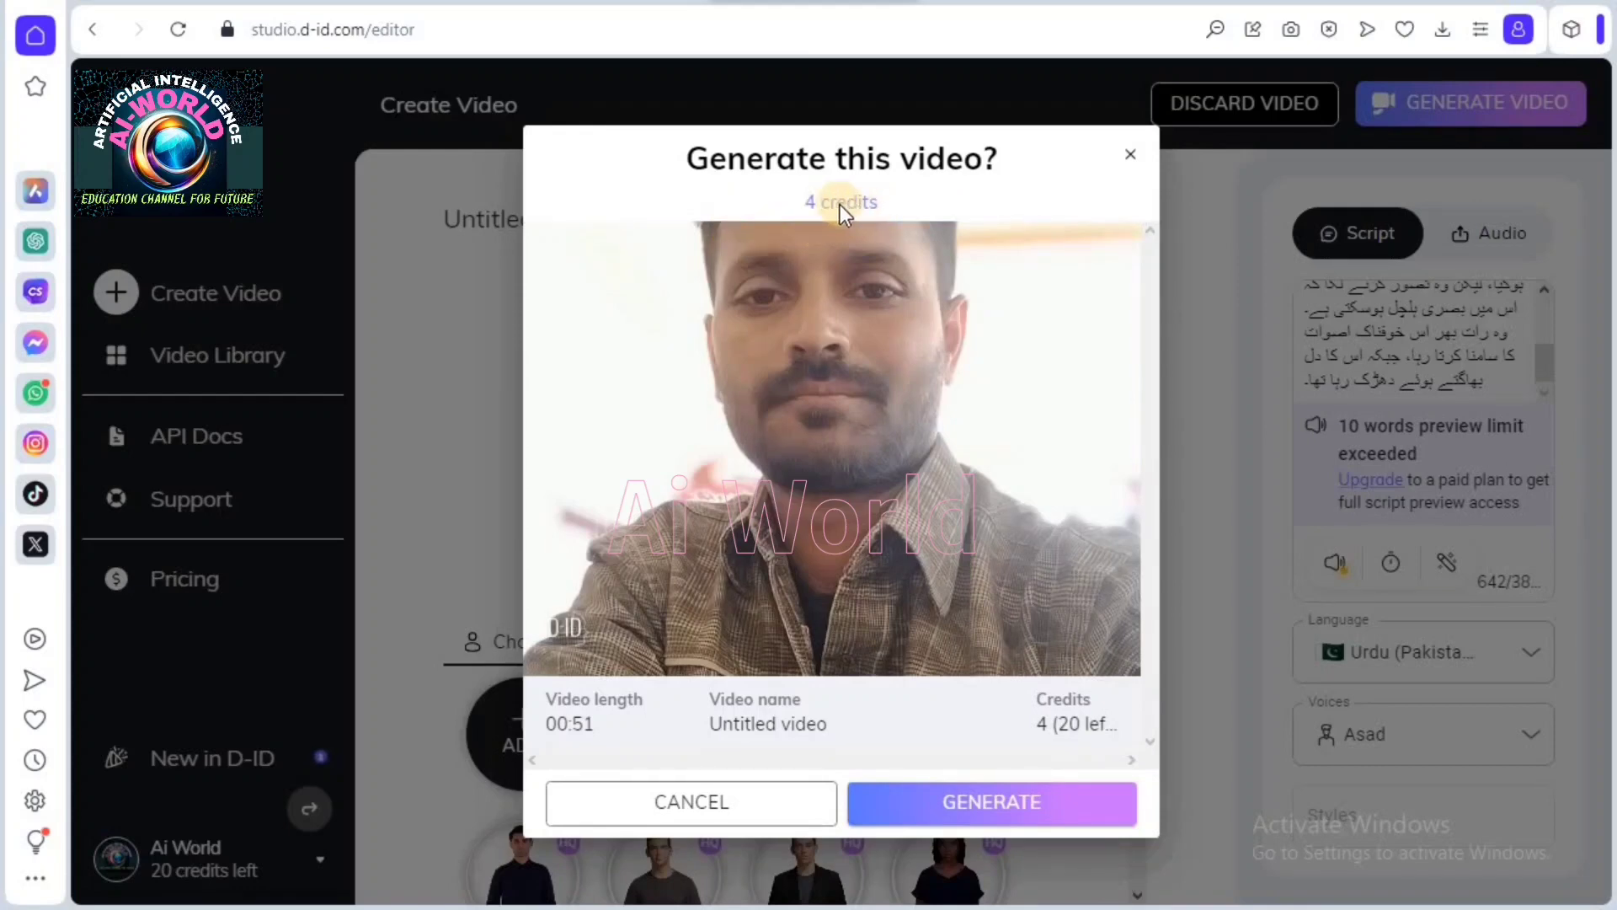
pyautogui.click(1022, 813)
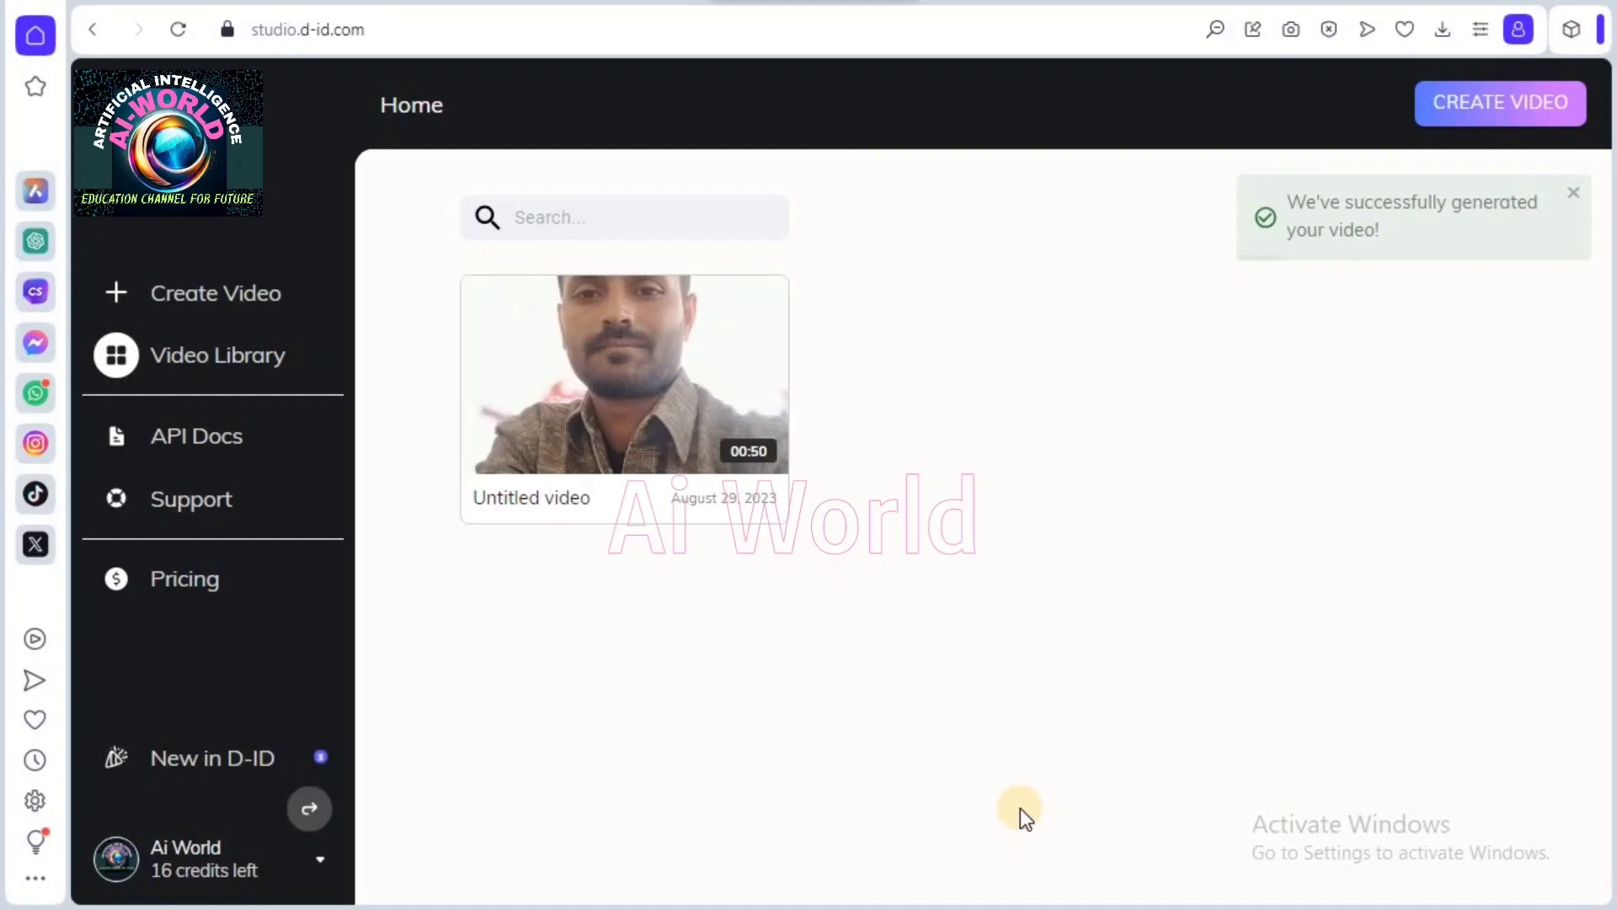
pyautogui.moveTo(628, 417)
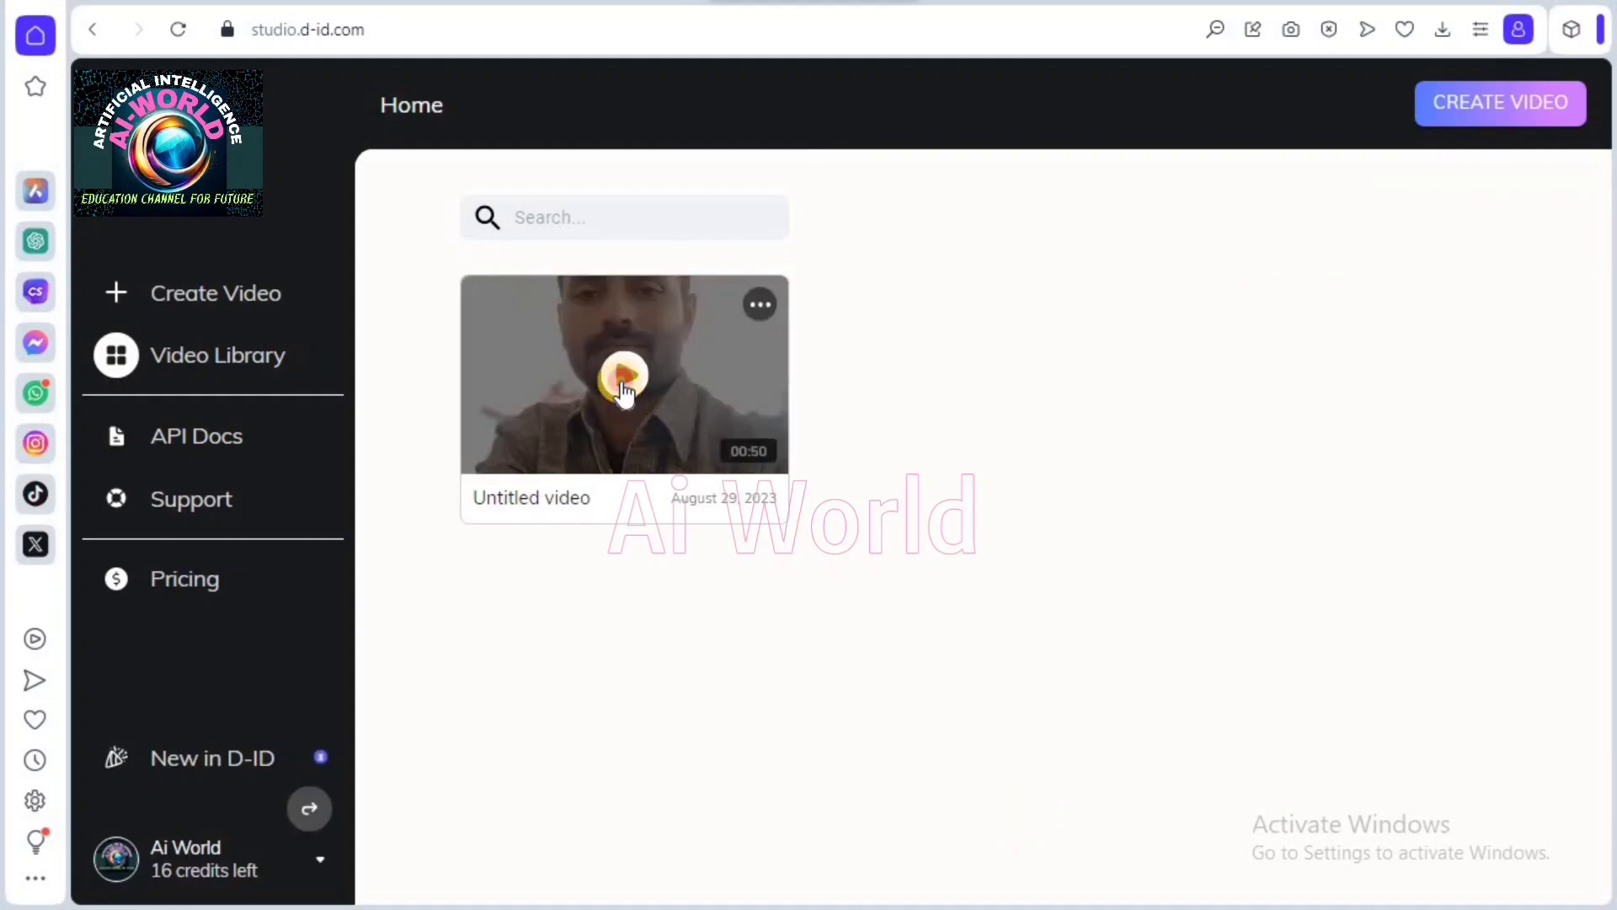
pyautogui.click(622, 382)
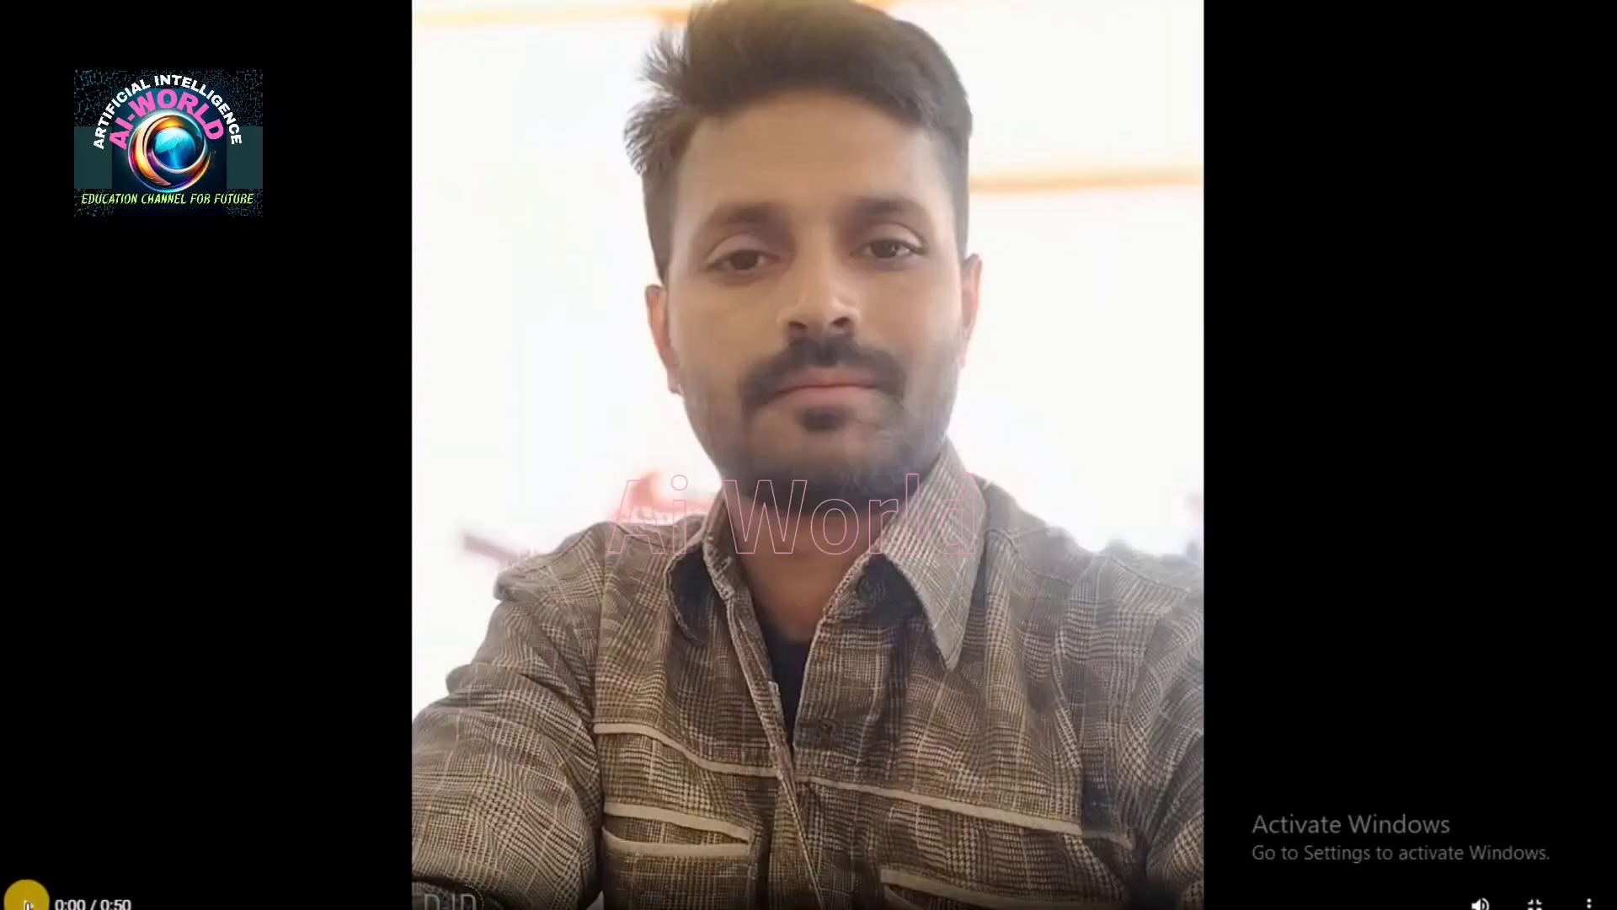
pyautogui.click(28, 904)
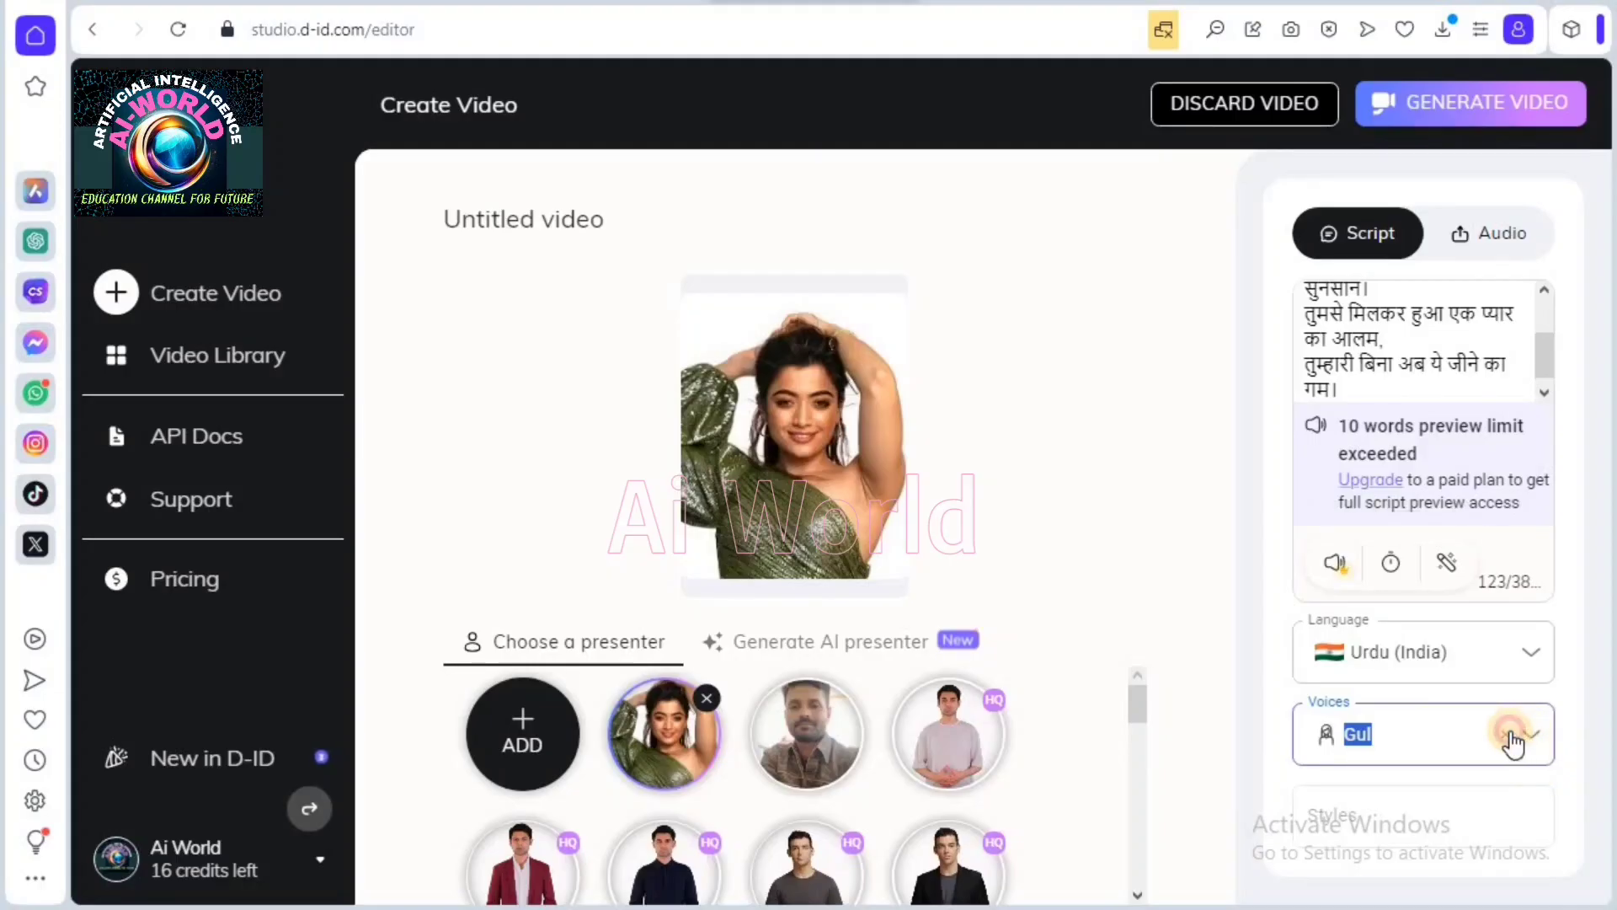
# Choose the female voice Gul for the woman in the green dress and paste the Urdu verses as the script.
pyautogui.click(1514, 739)
pyautogui.click(1529, 741)
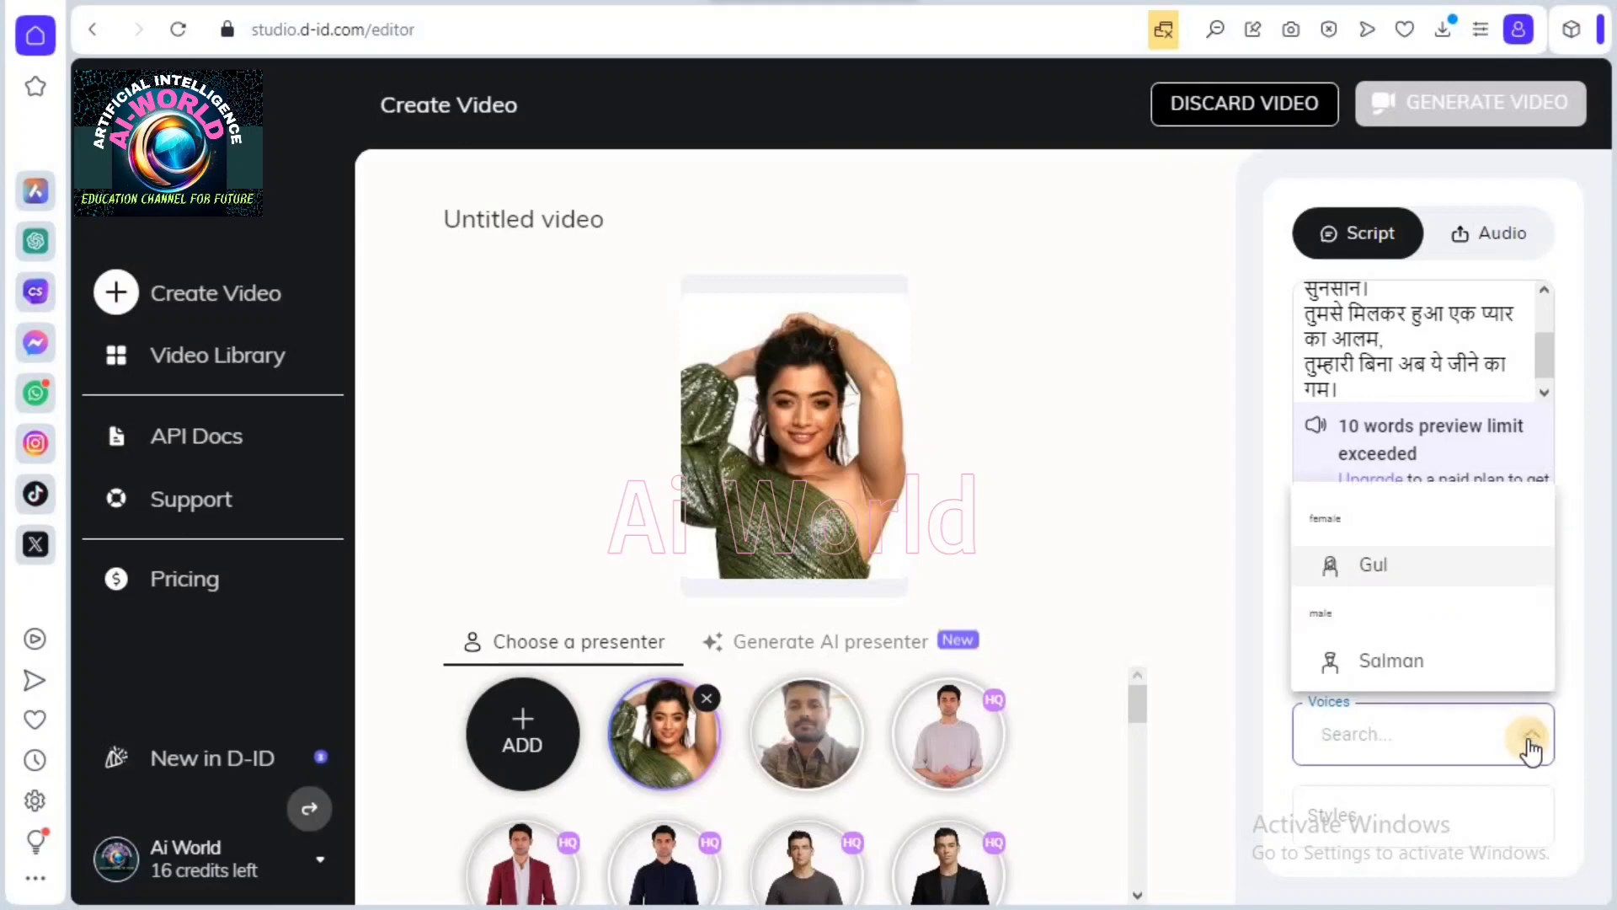
pyautogui.click(1373, 565)
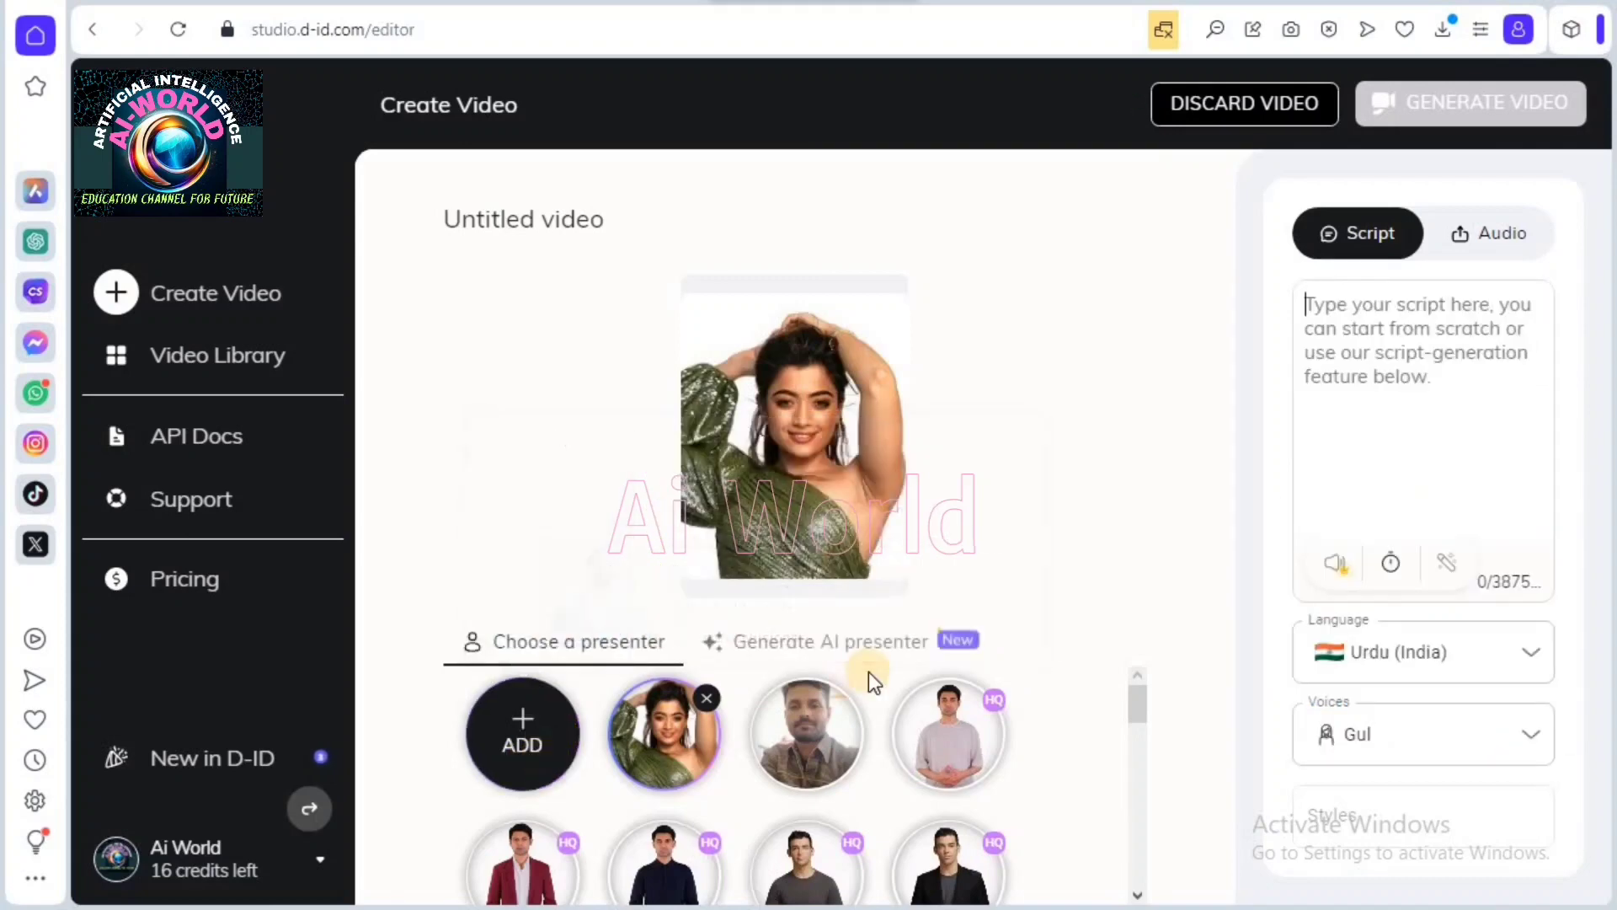
pyautogui.click(1347, 373)
pyautogui.hotkey('ctrl', 'v')
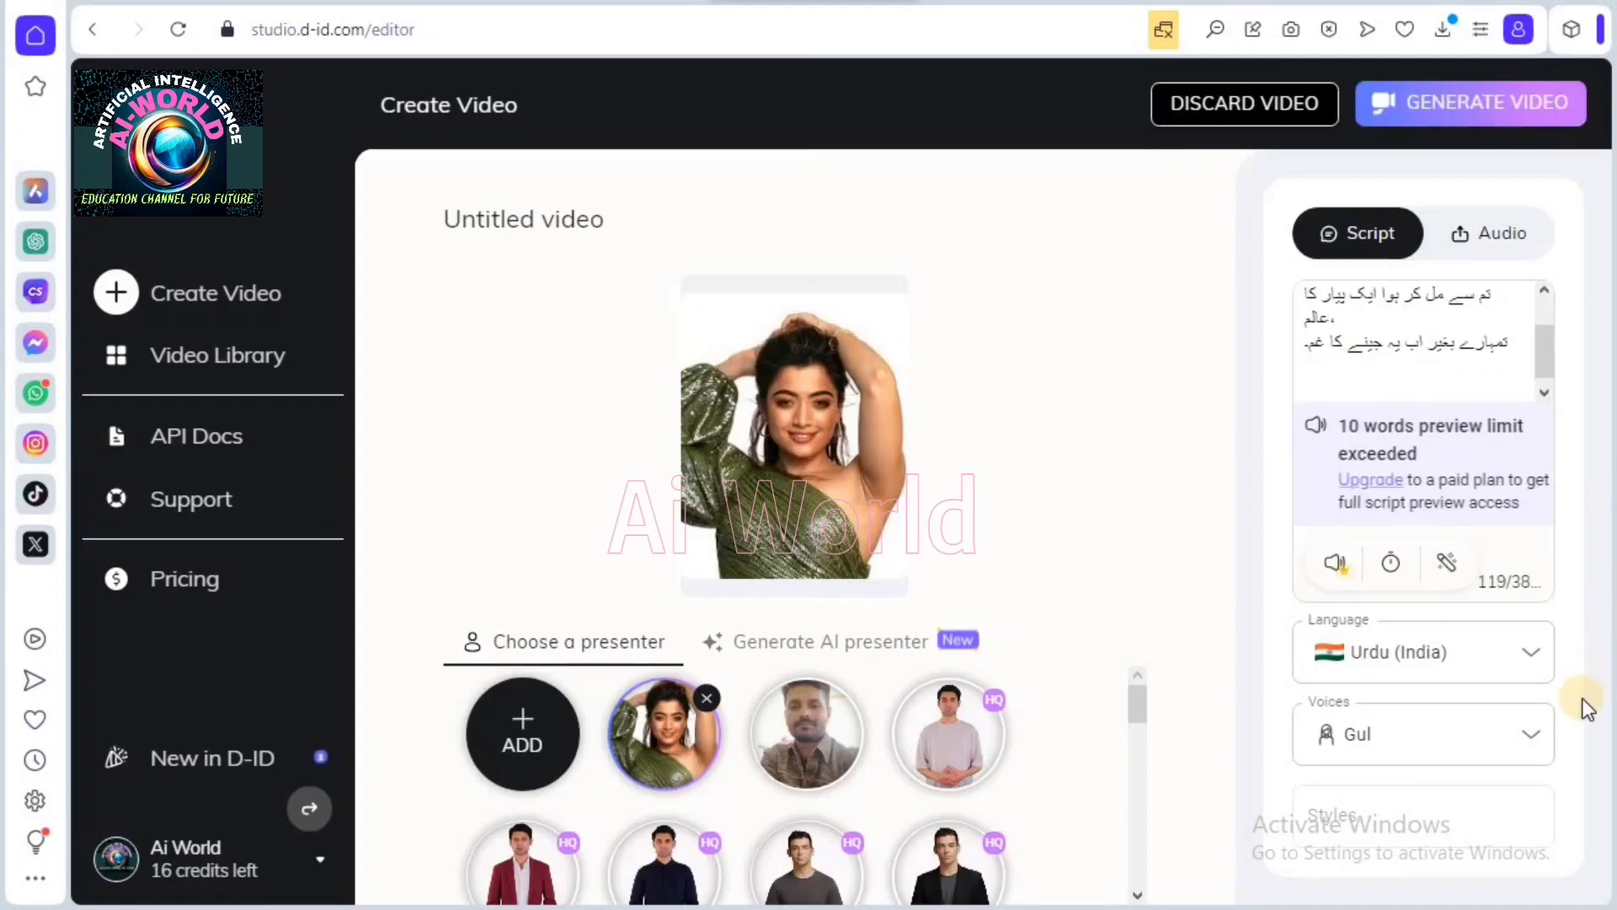
# Check the language options, reselect the voice Gul, and request generation of the green-dress presenter's video.
pyautogui.click(1531, 670)
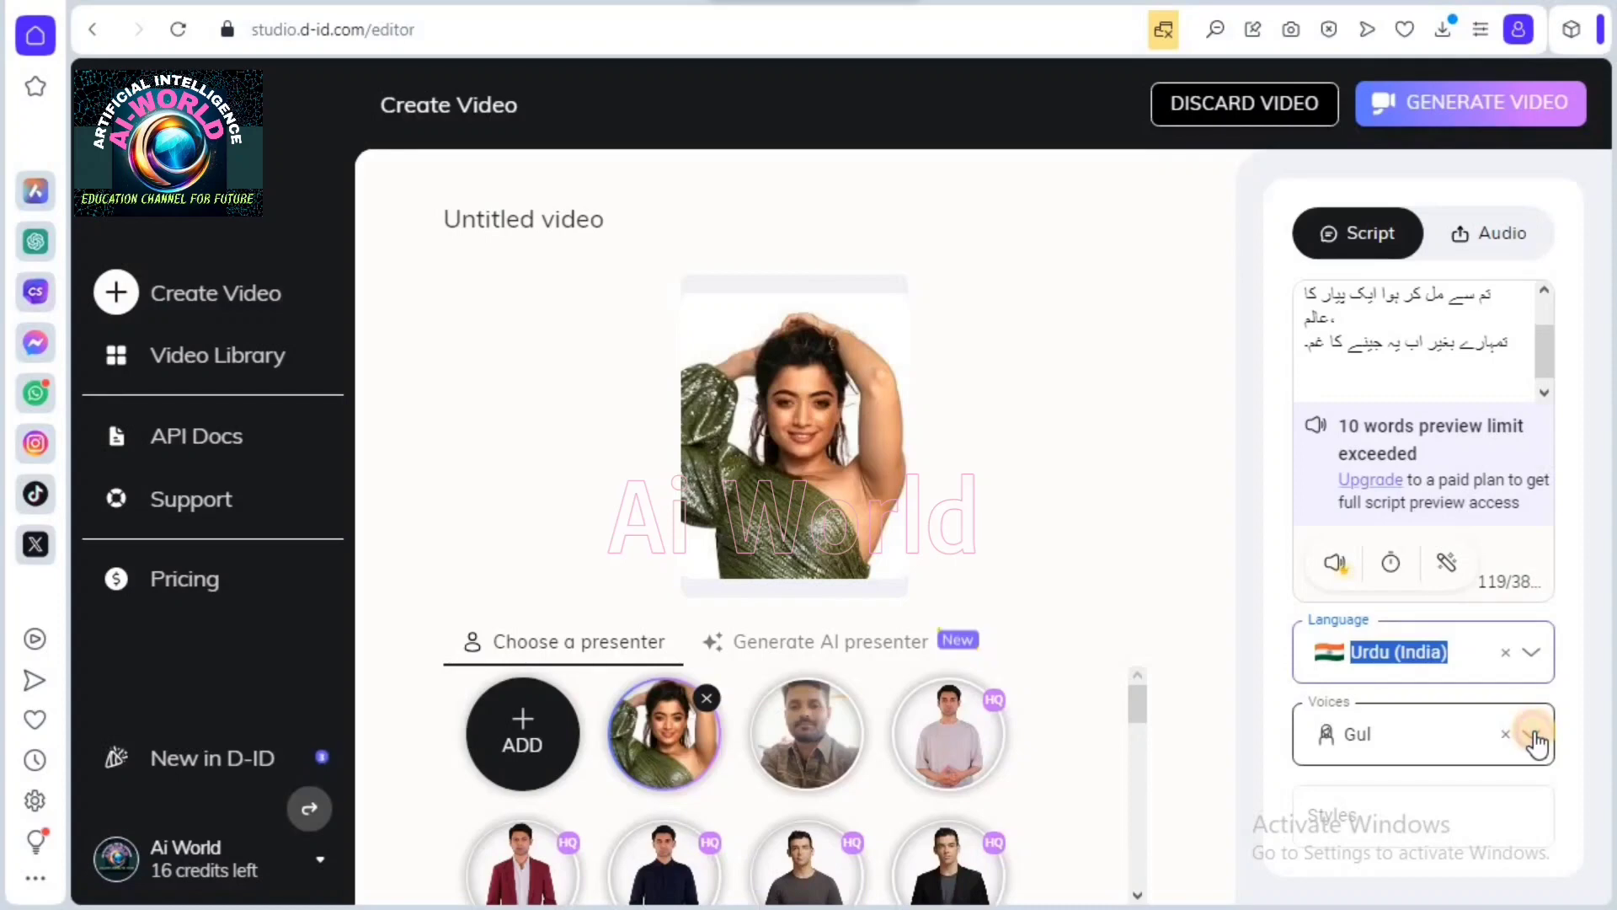
pyautogui.click(1533, 739)
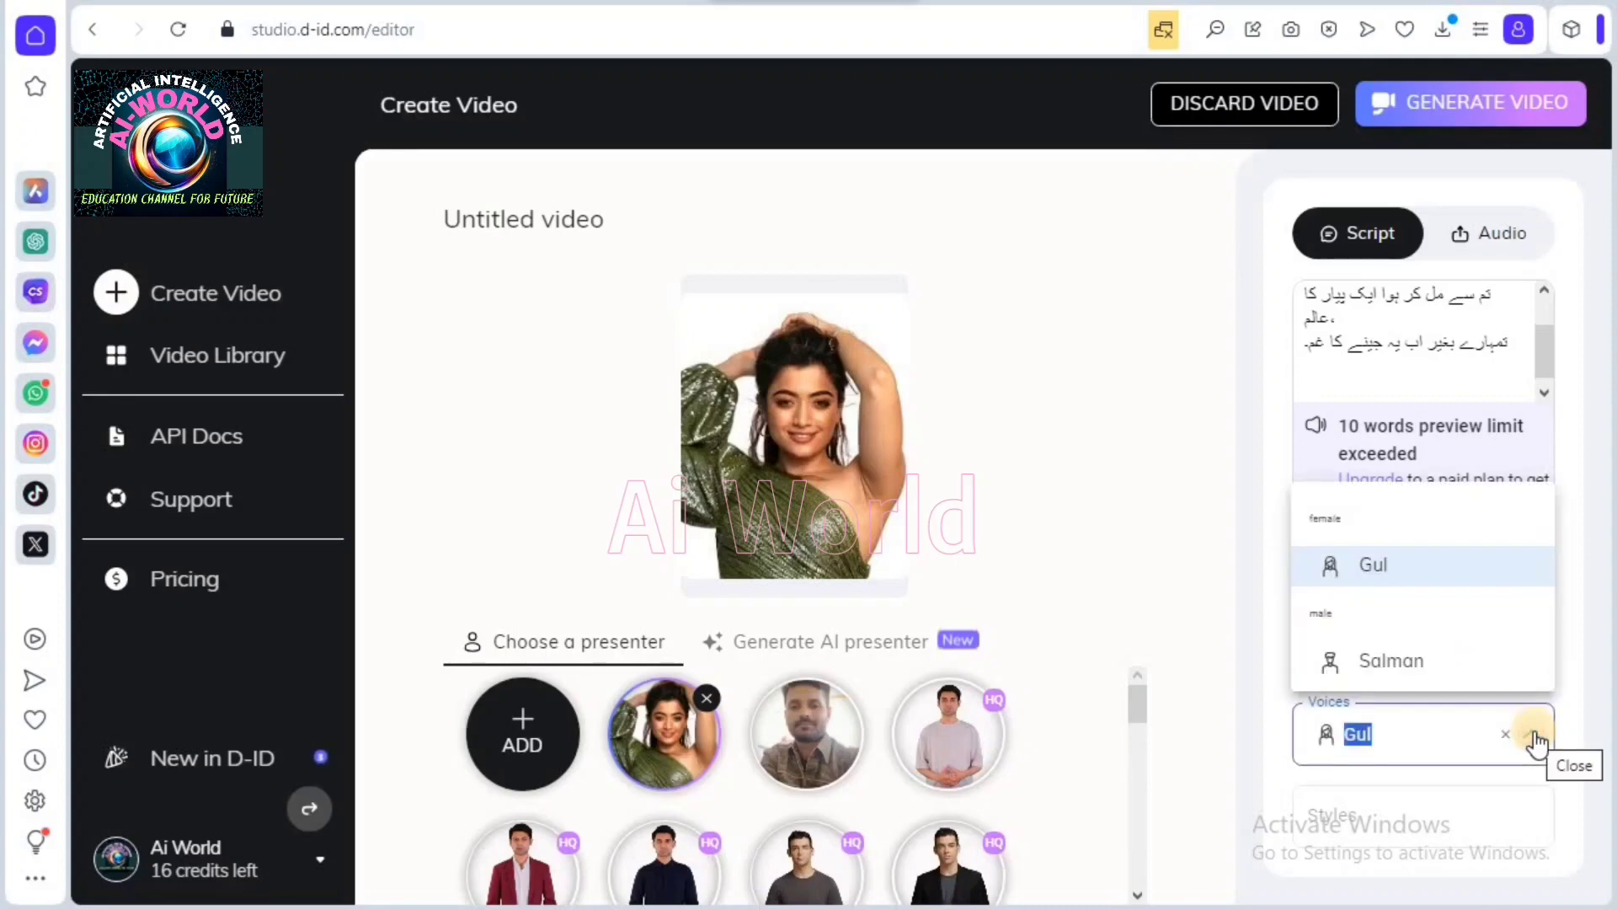
pyautogui.click(1402, 578)
pyautogui.click(1442, 122)
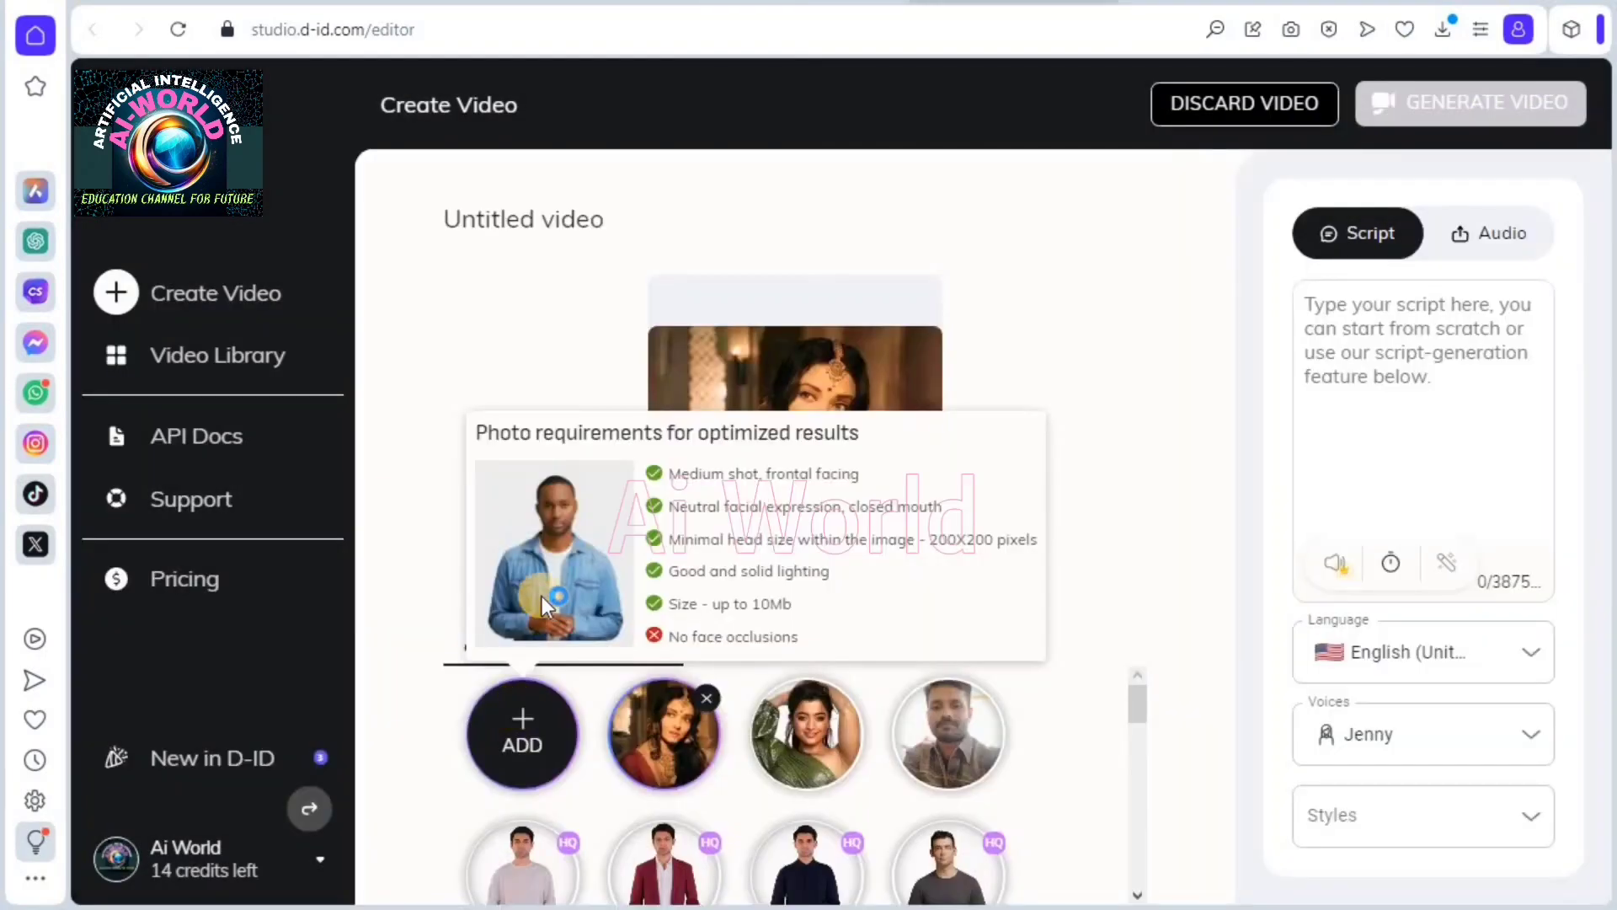
# Upload image 3 from the Desktop image folder as a new presenter.
pyautogui.click(543, 595)
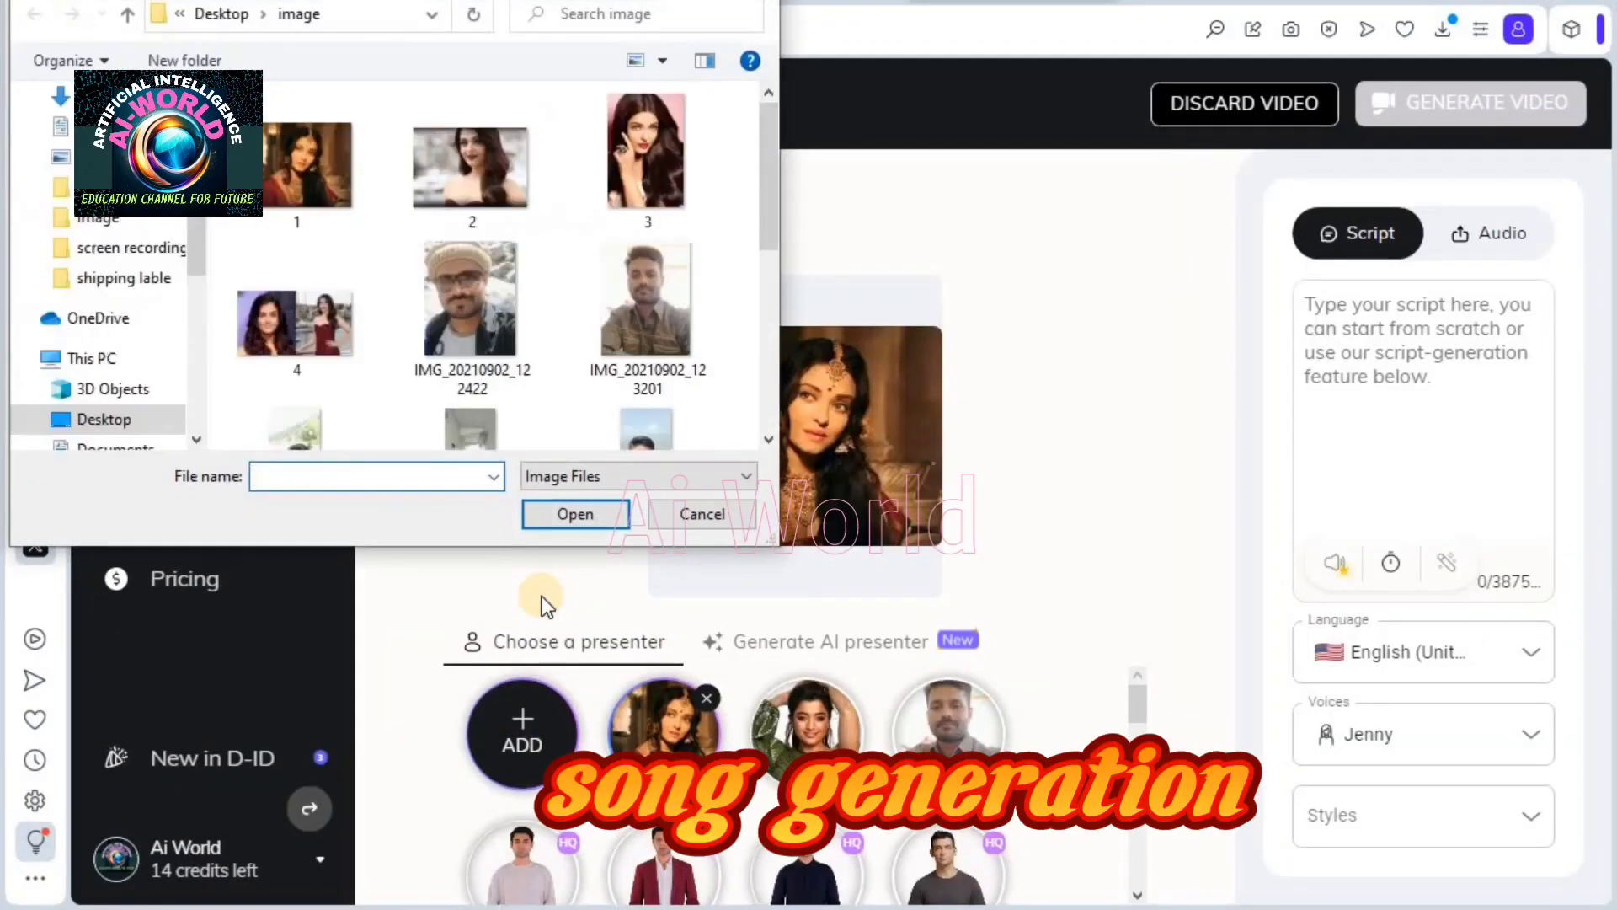
pyautogui.click(643, 150)
pyautogui.click(568, 508)
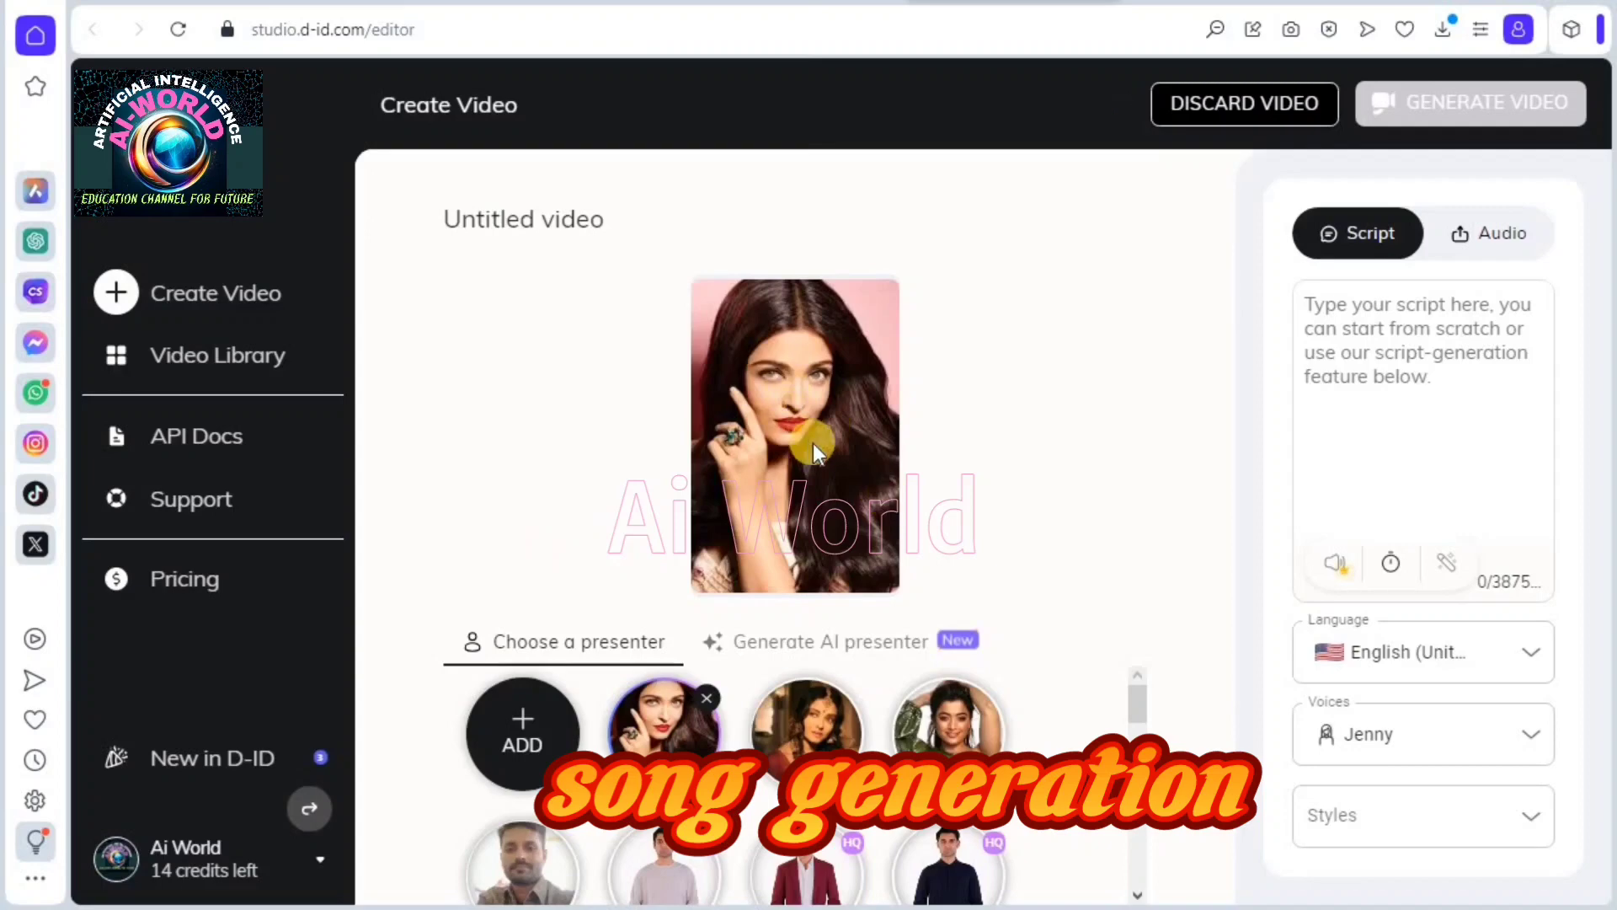
# Upload the Mere_Pyaar_Mein_Mere_Intzaar song file as the presenter's audio and listen to part of it.
pyautogui.click(1505, 244)
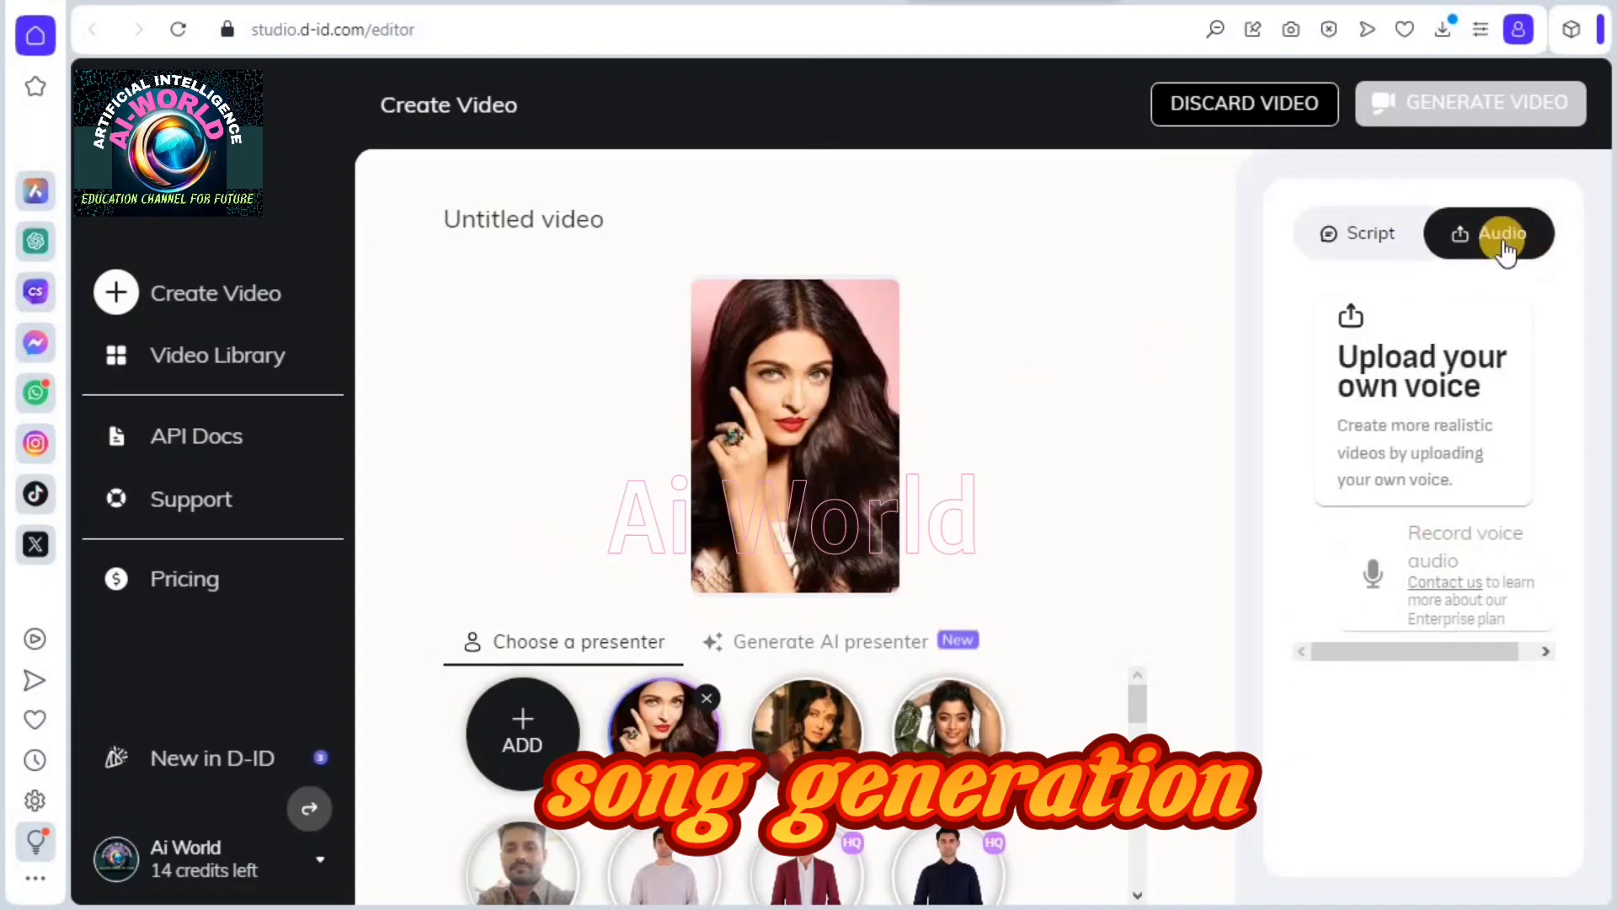
pyautogui.click(1405, 408)
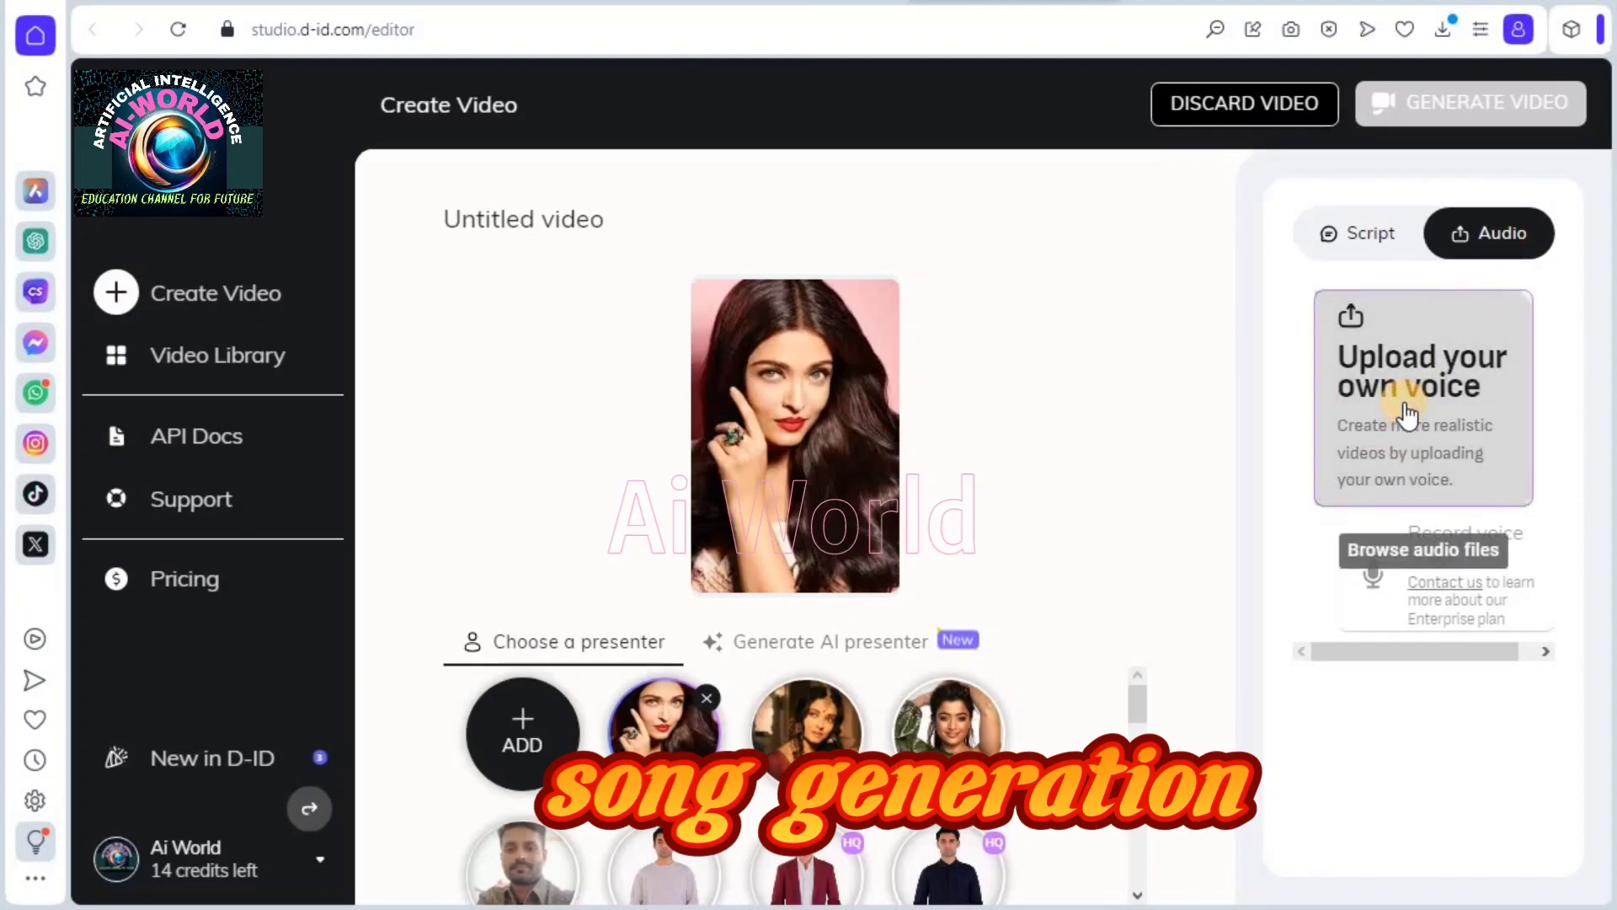
pyautogui.click(1403, 402)
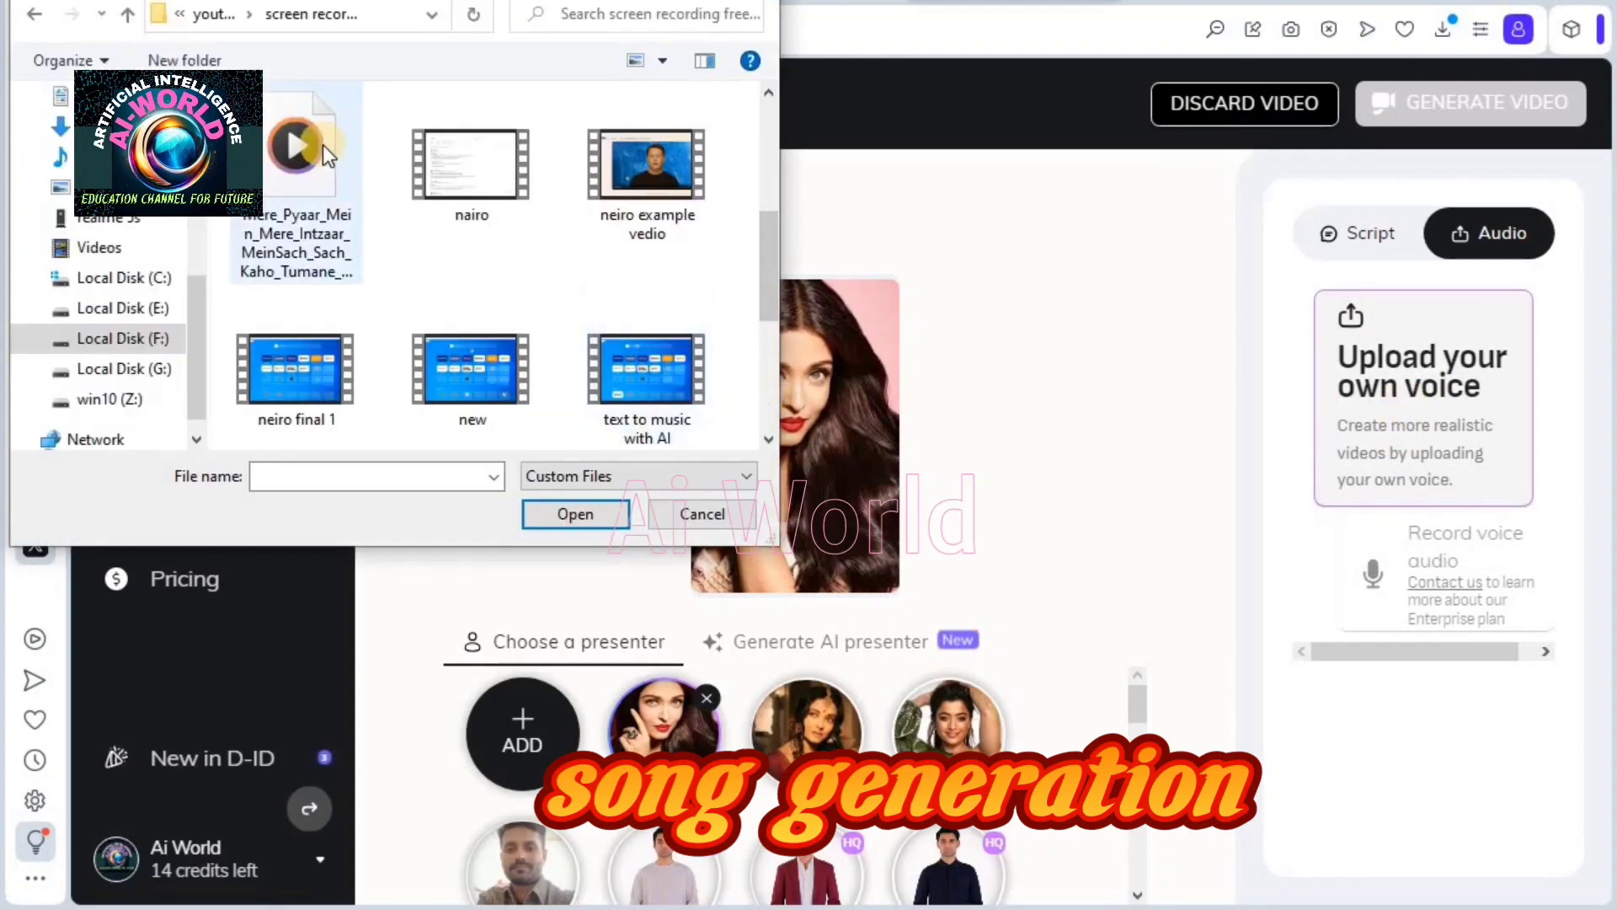
pyautogui.click(322, 145)
pyautogui.click(563, 512)
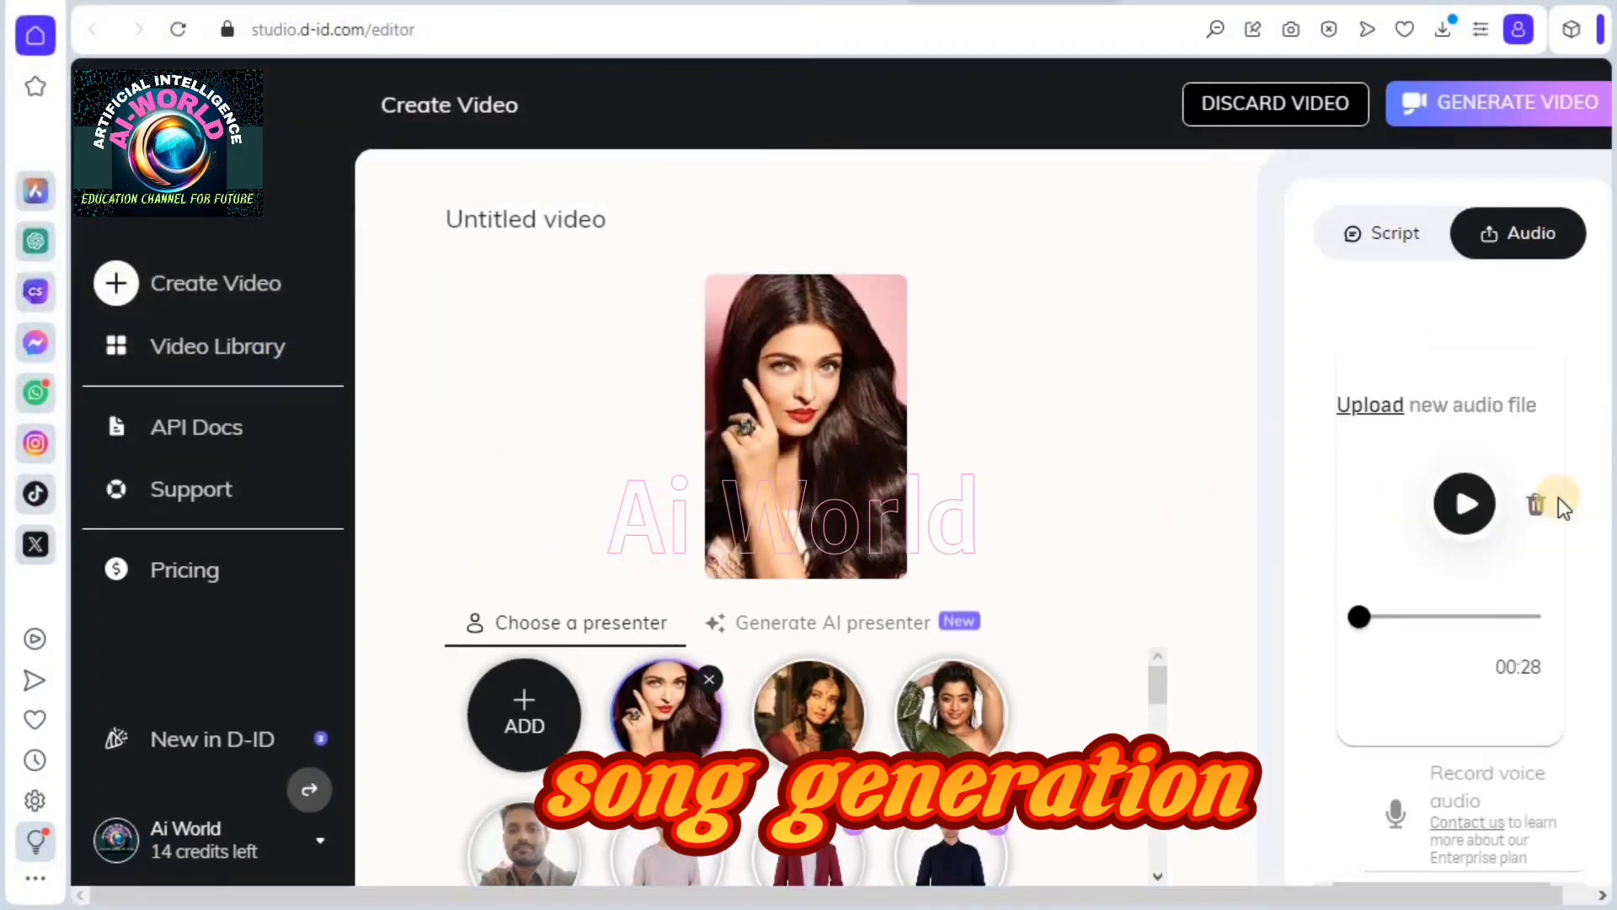
pyautogui.click(1474, 507)
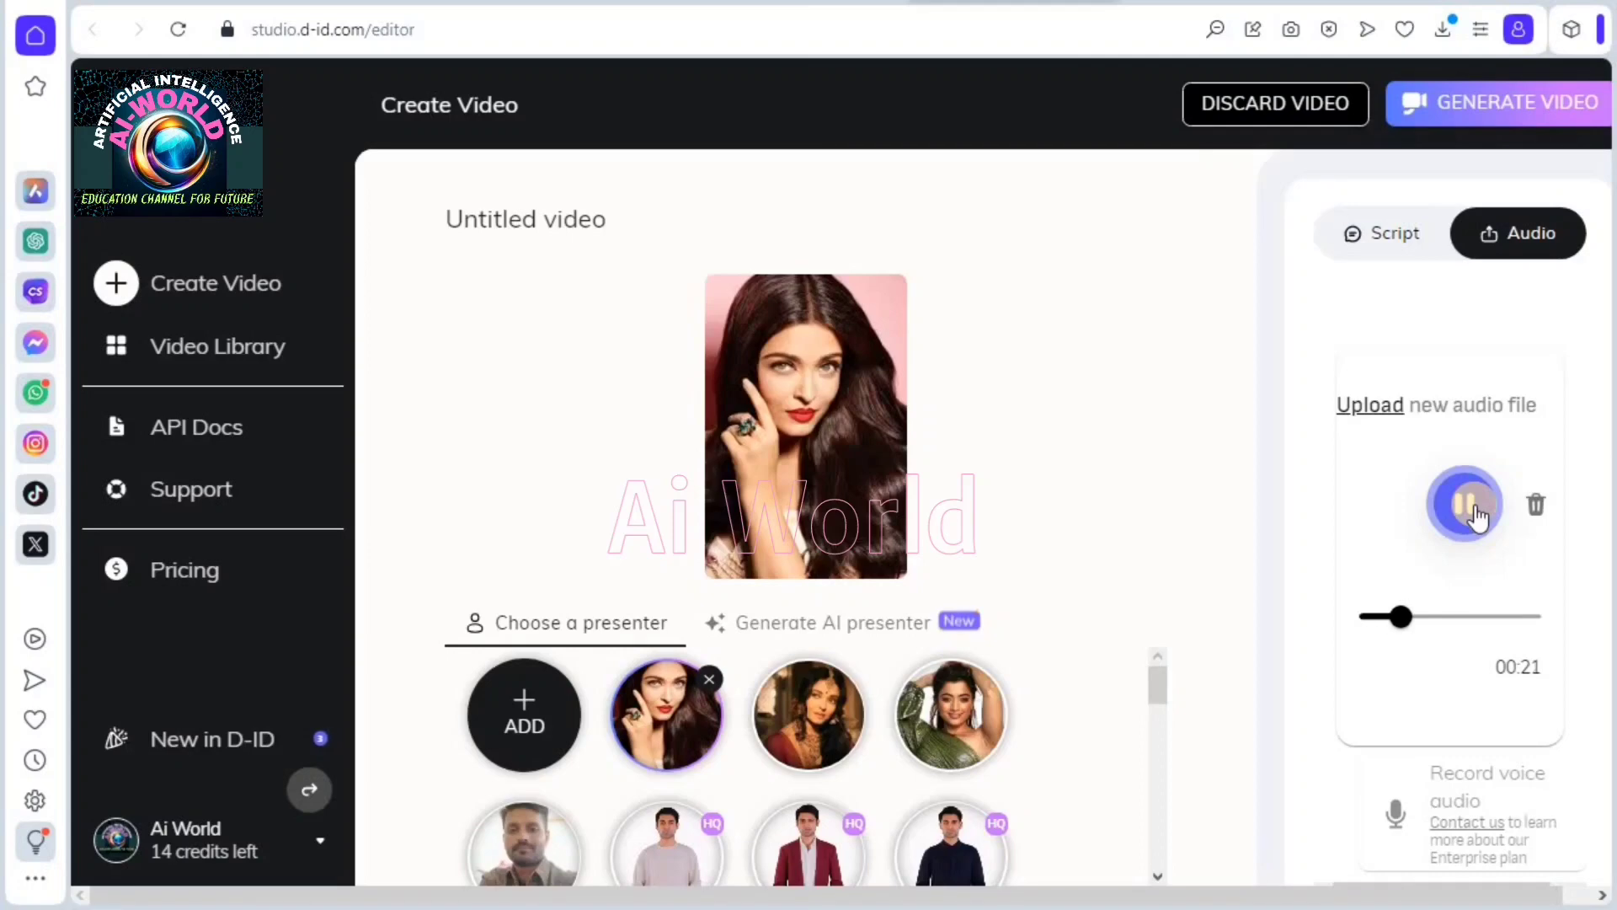
pyautogui.click(1476, 510)
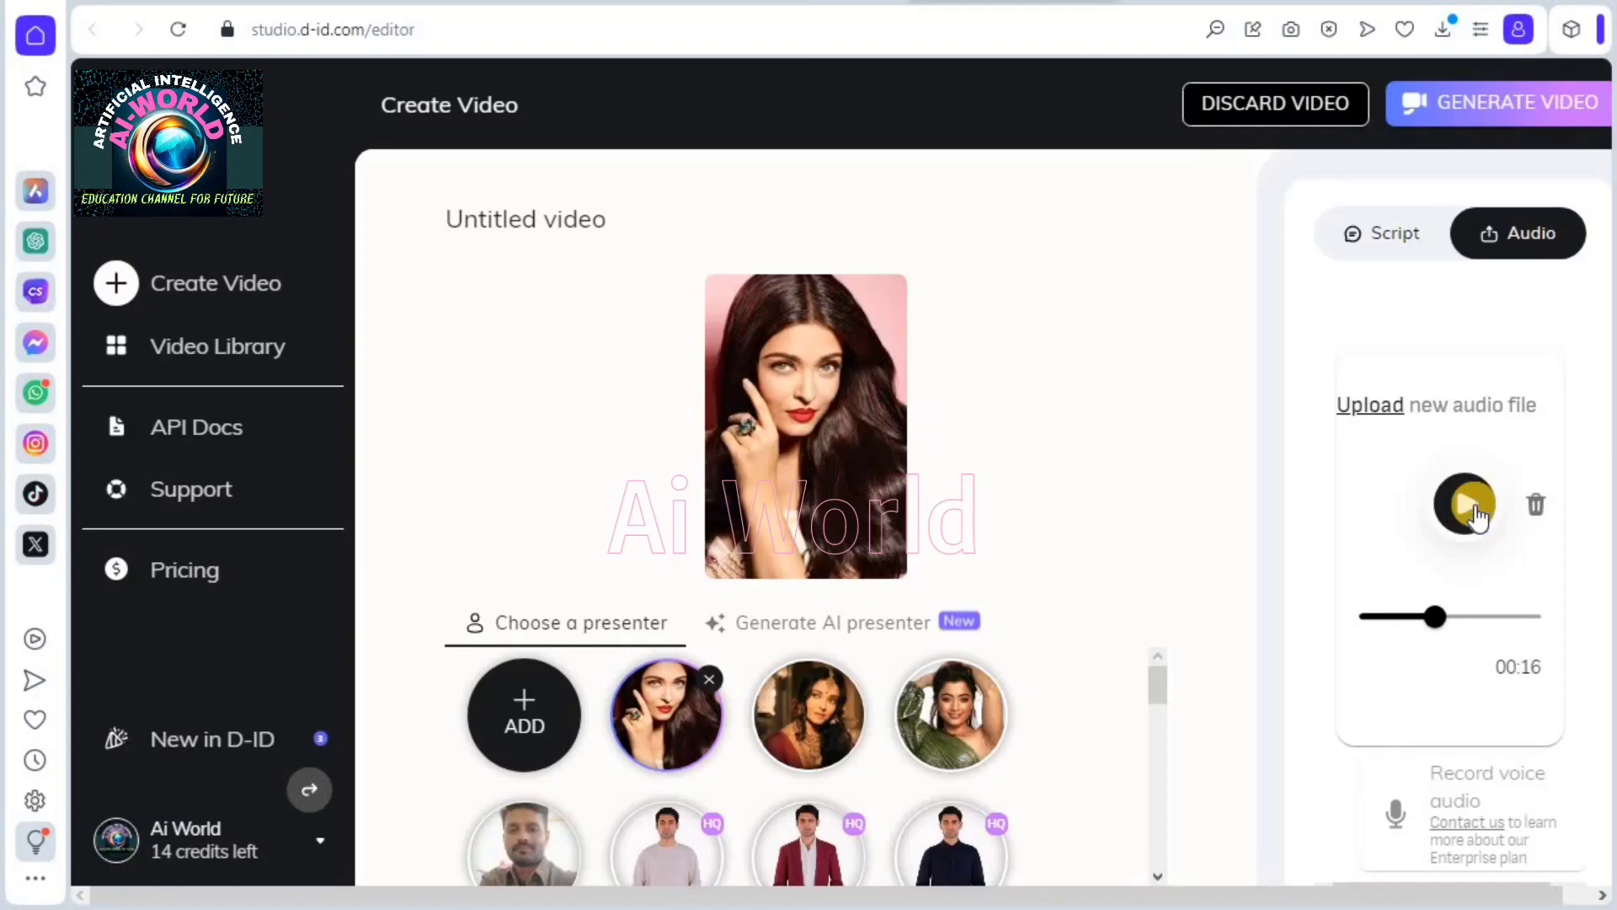
# Generate the singing video with the uploaded song and play it from the video library.
pyautogui.click(1475, 107)
pyautogui.click(992, 800)
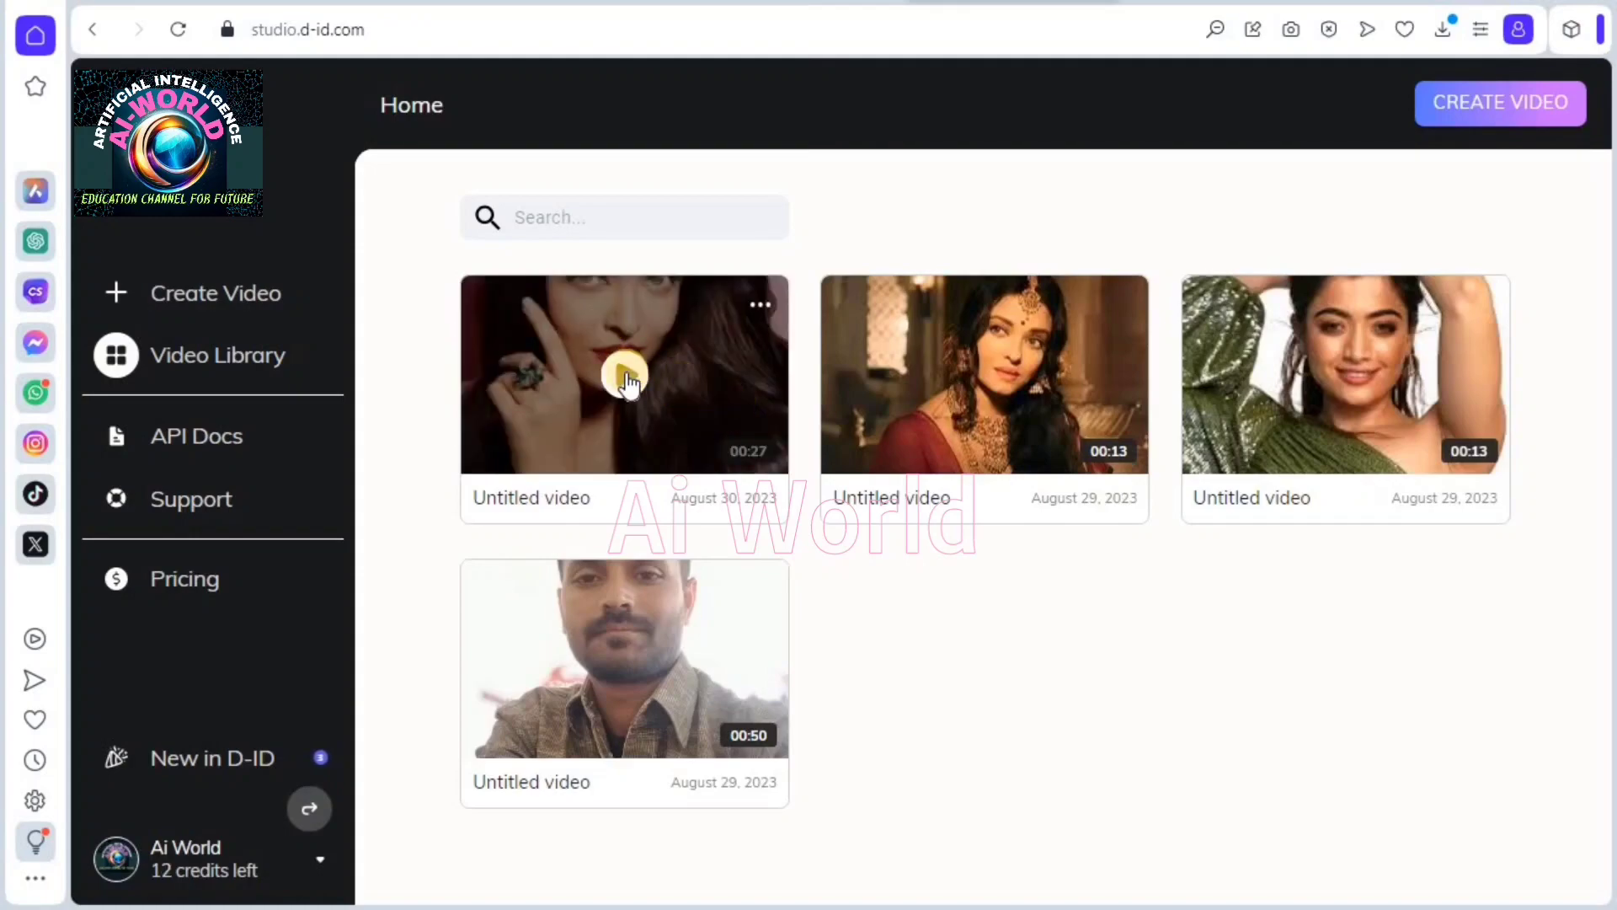
pyautogui.click(626, 377)
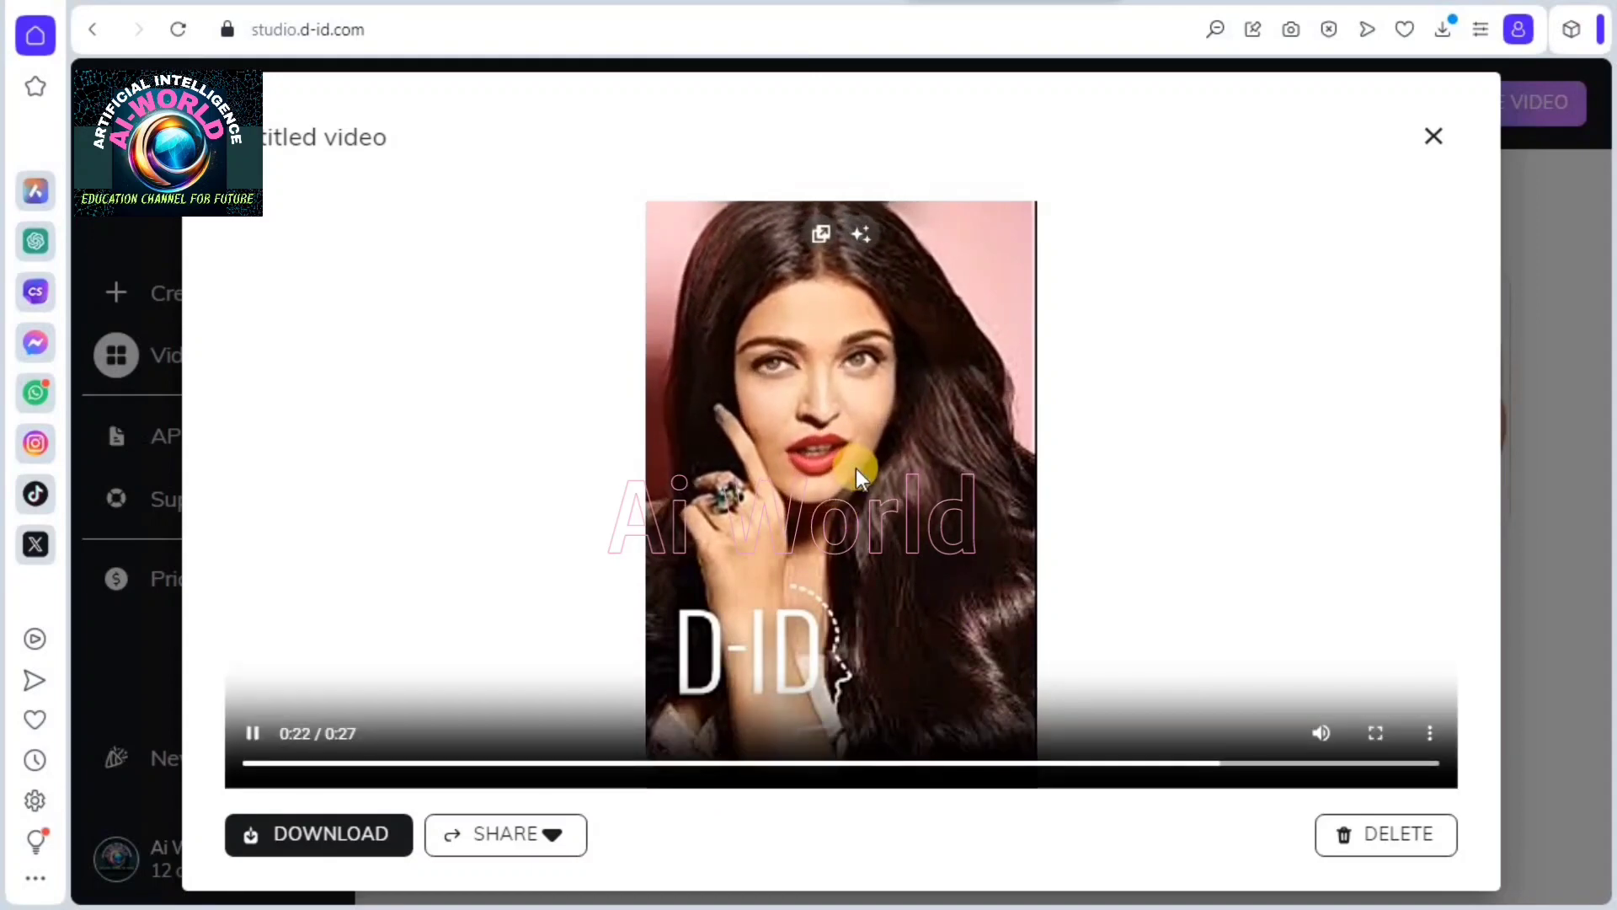
pyautogui.click(856, 468)
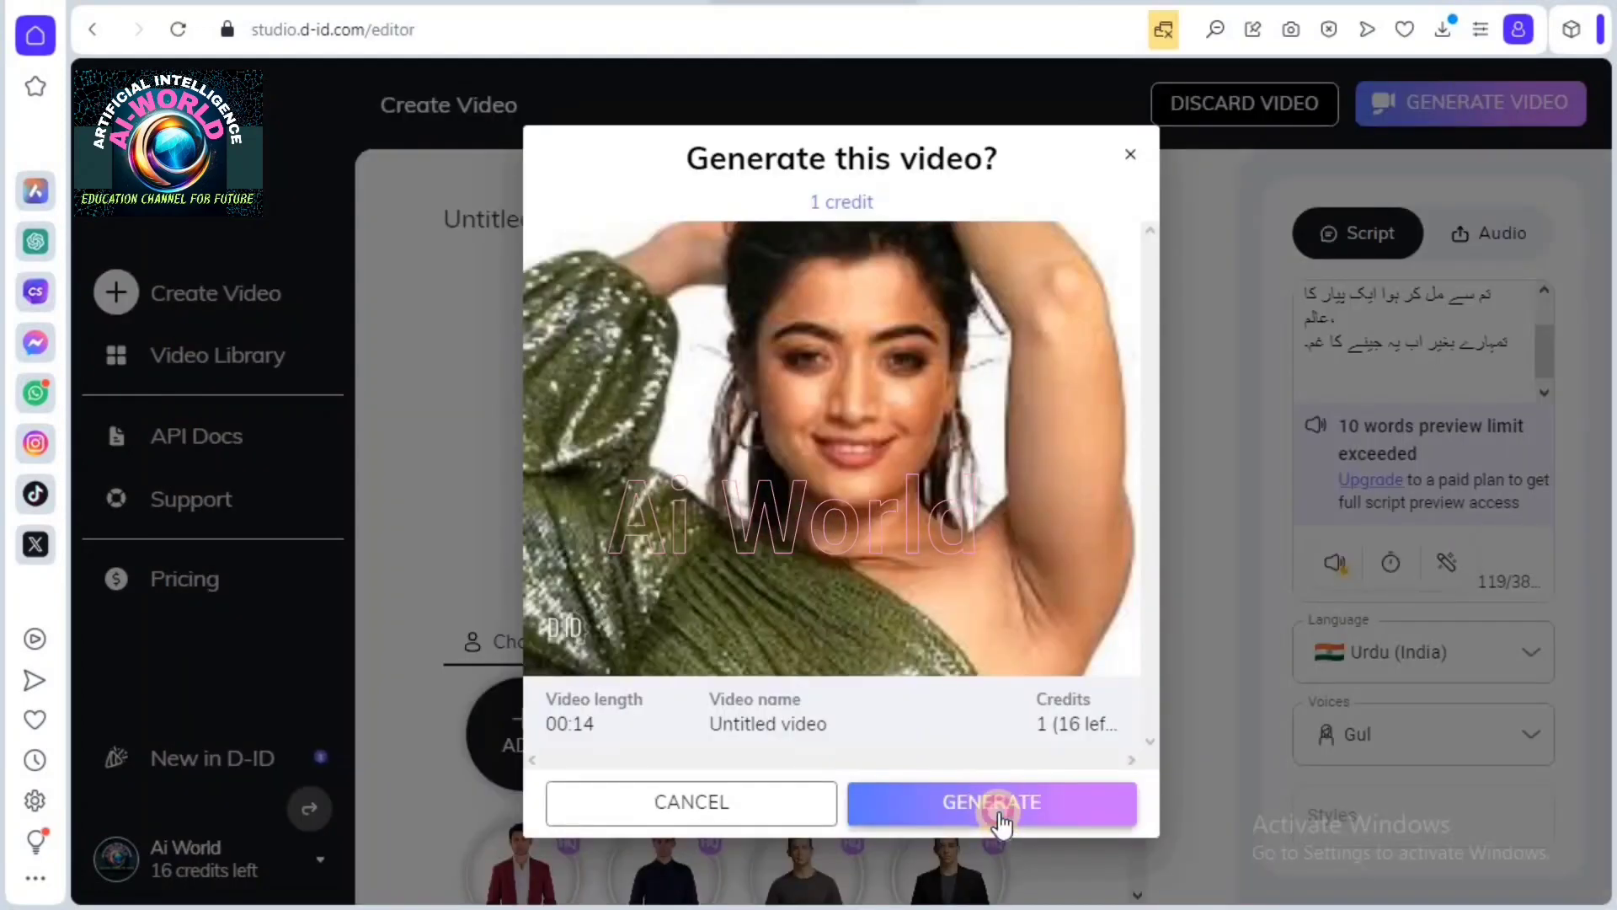
# Confirm generation of the green-dress presenter's Urdu video and play it from the video library.
pyautogui.click(994, 805)
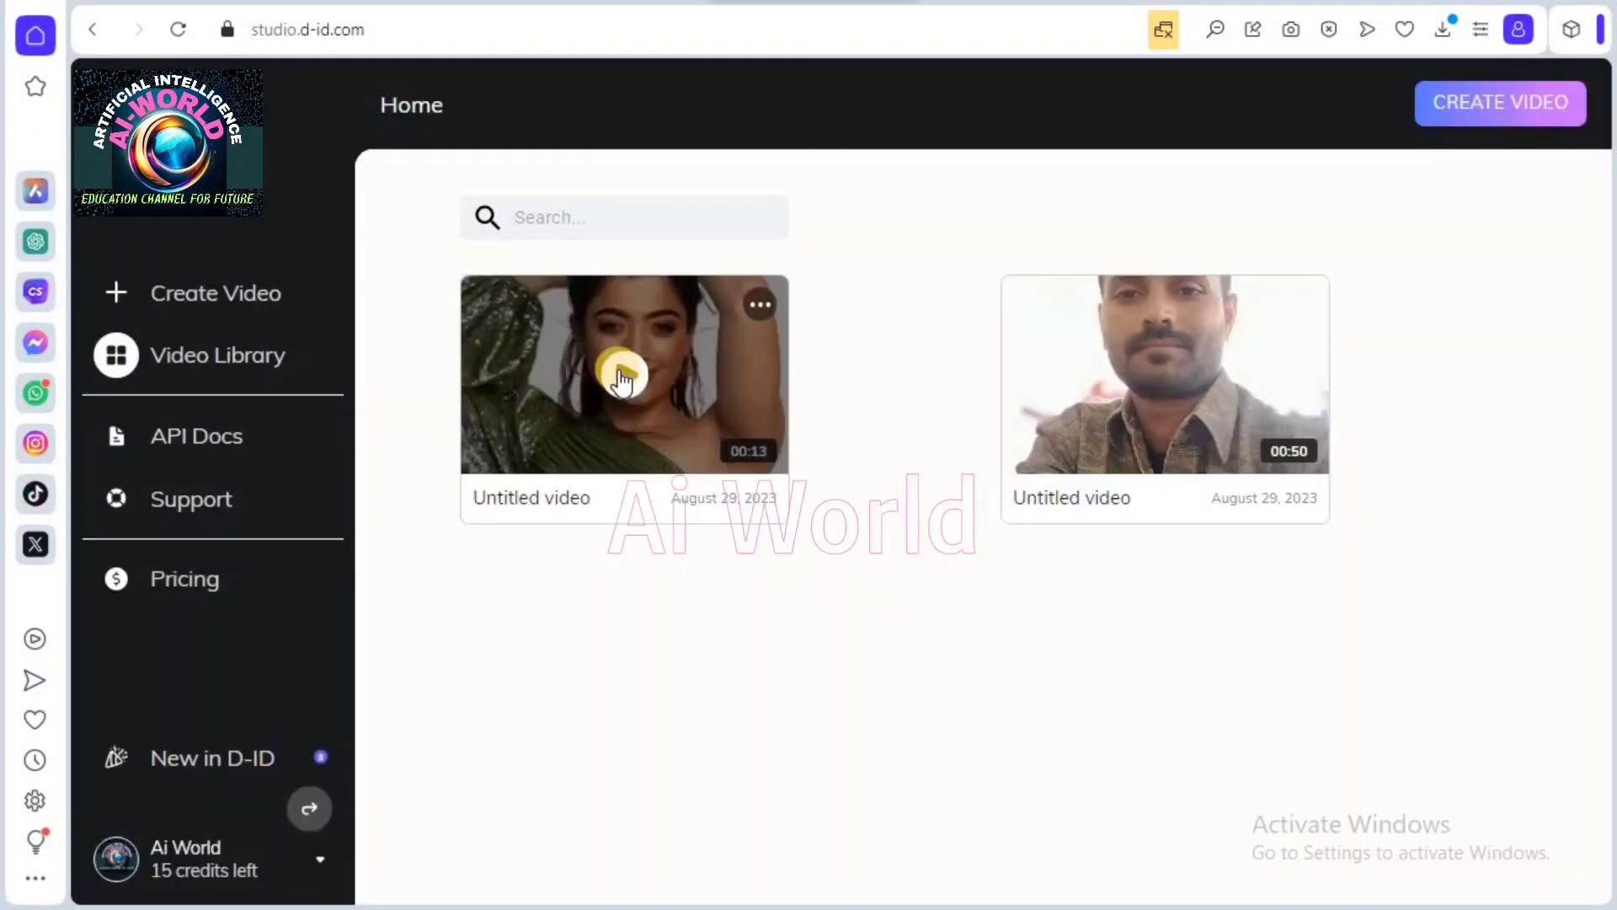
pyautogui.click(630, 372)
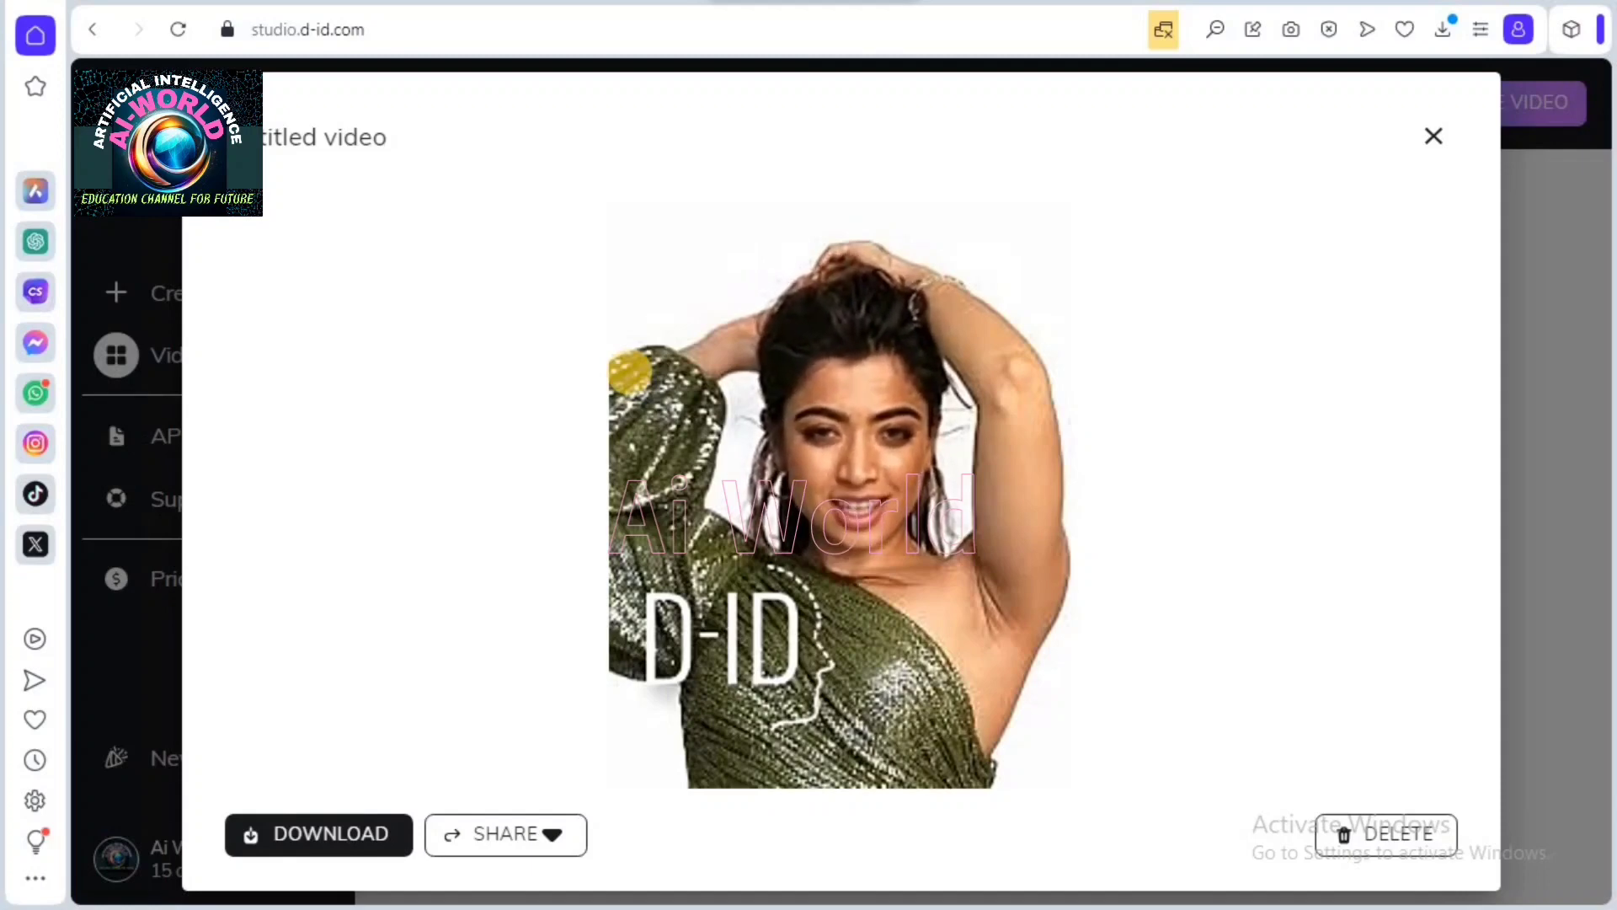
pyautogui.moveTo(941, 292)
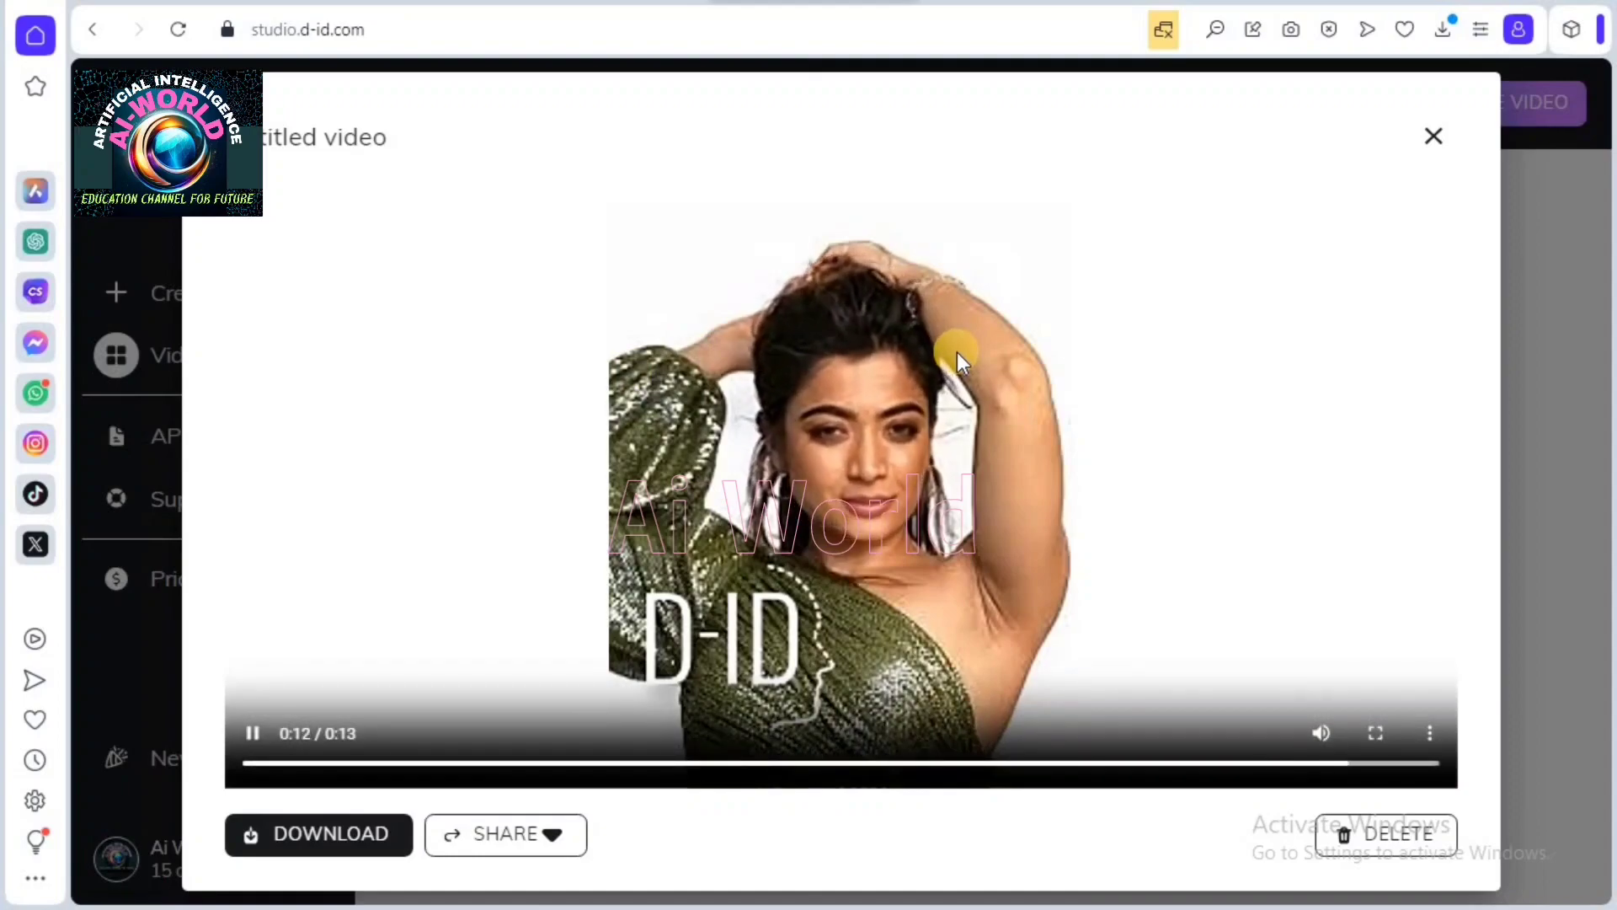
# Start a new video and upload image 1 from the Desktop image folder as its presenter.
pyautogui.doubleClick(957, 352)
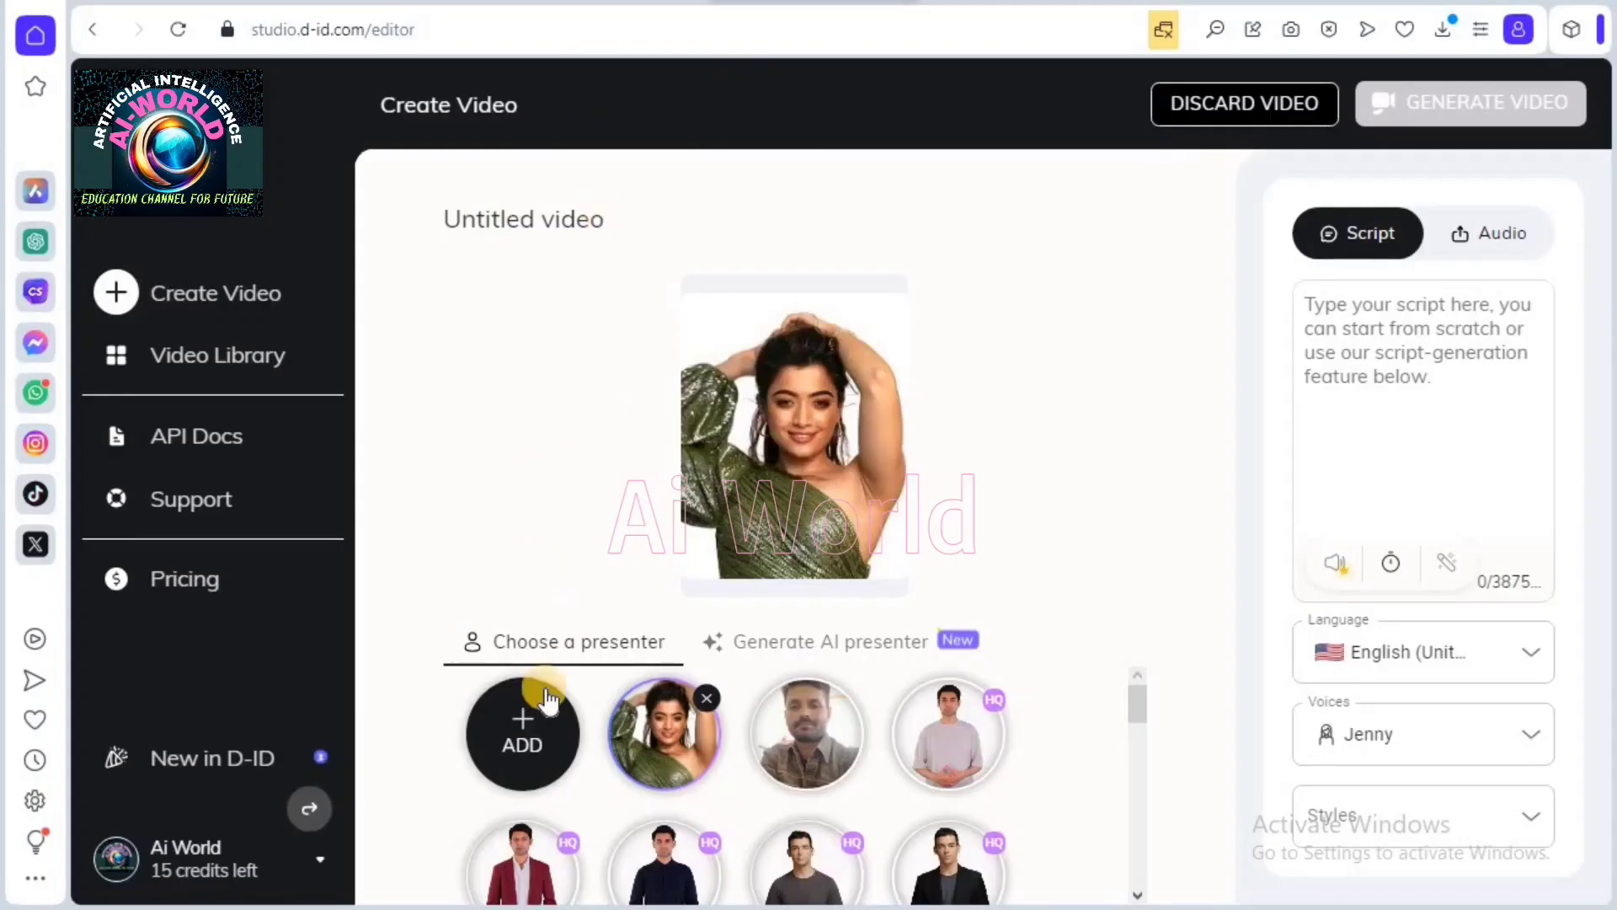
pyautogui.moveTo(529, 726)
pyautogui.click(528, 718)
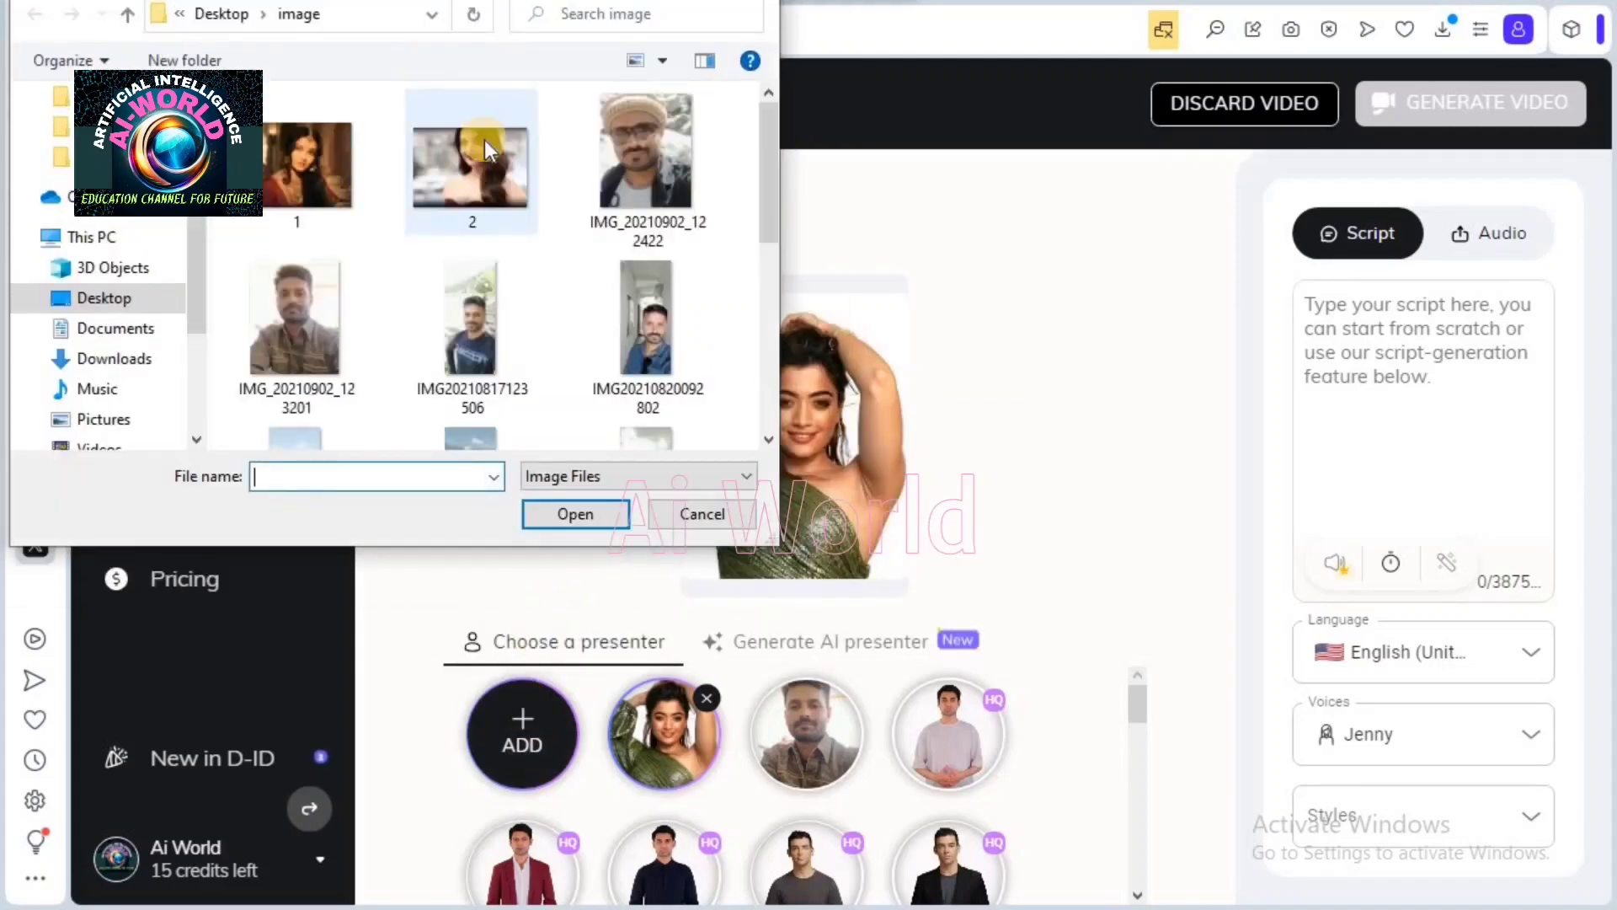
pyautogui.doubleClick(342, 170)
# Set the Urdu script's language to Urdu (Pakistan) and choose the female voice Uzma.
pyautogui.click(1544, 663)
pyautogui.write('u')
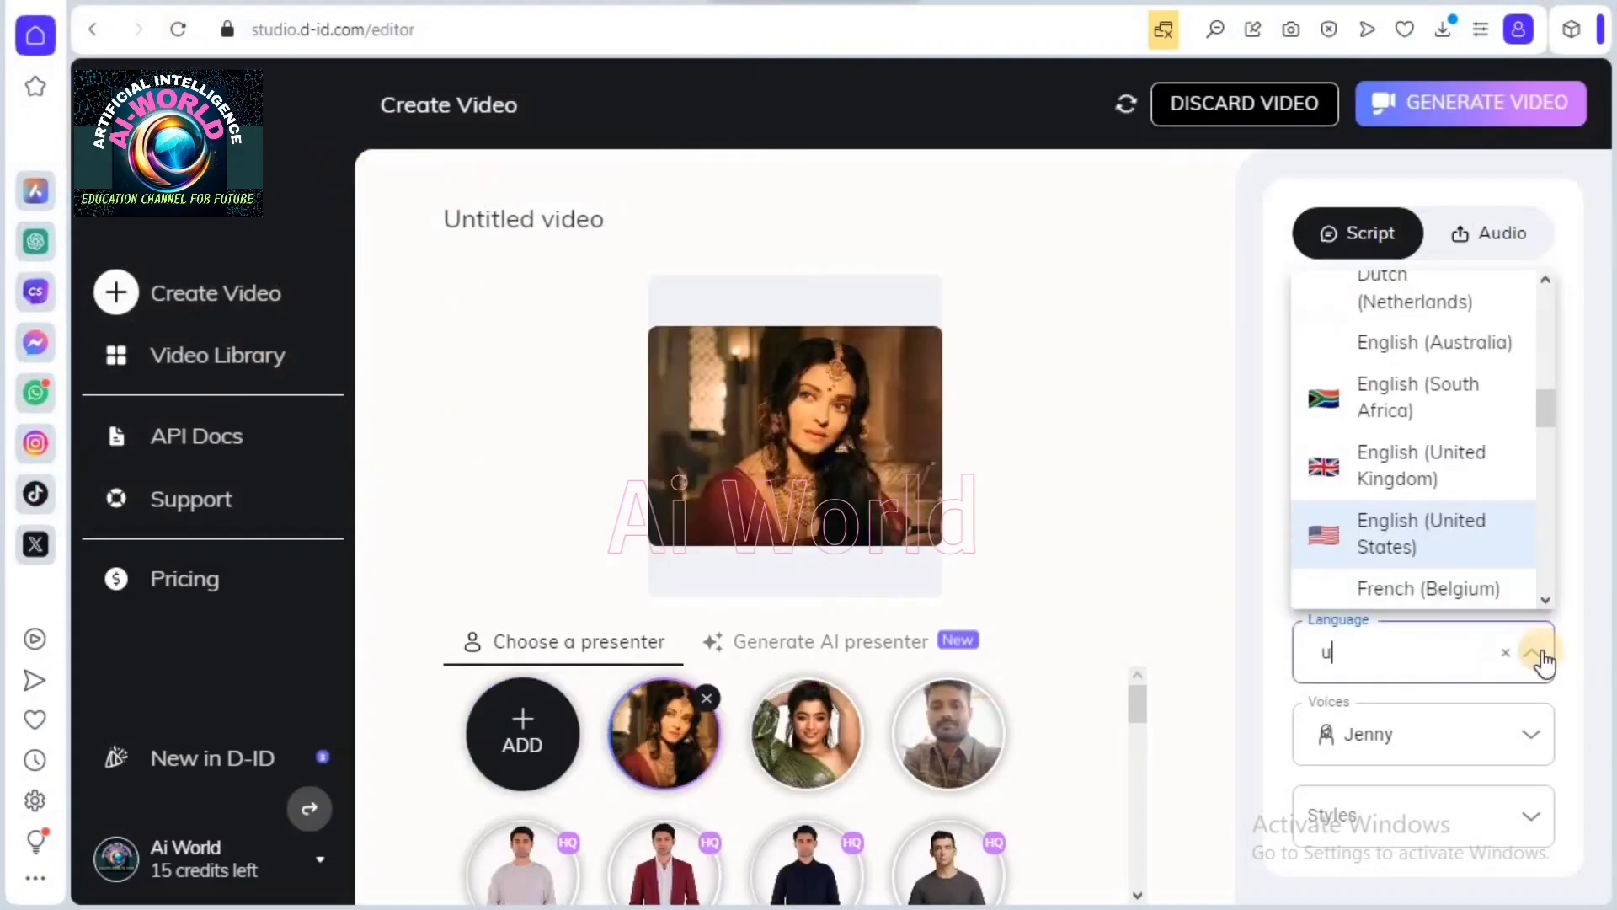
pyautogui.write('r')
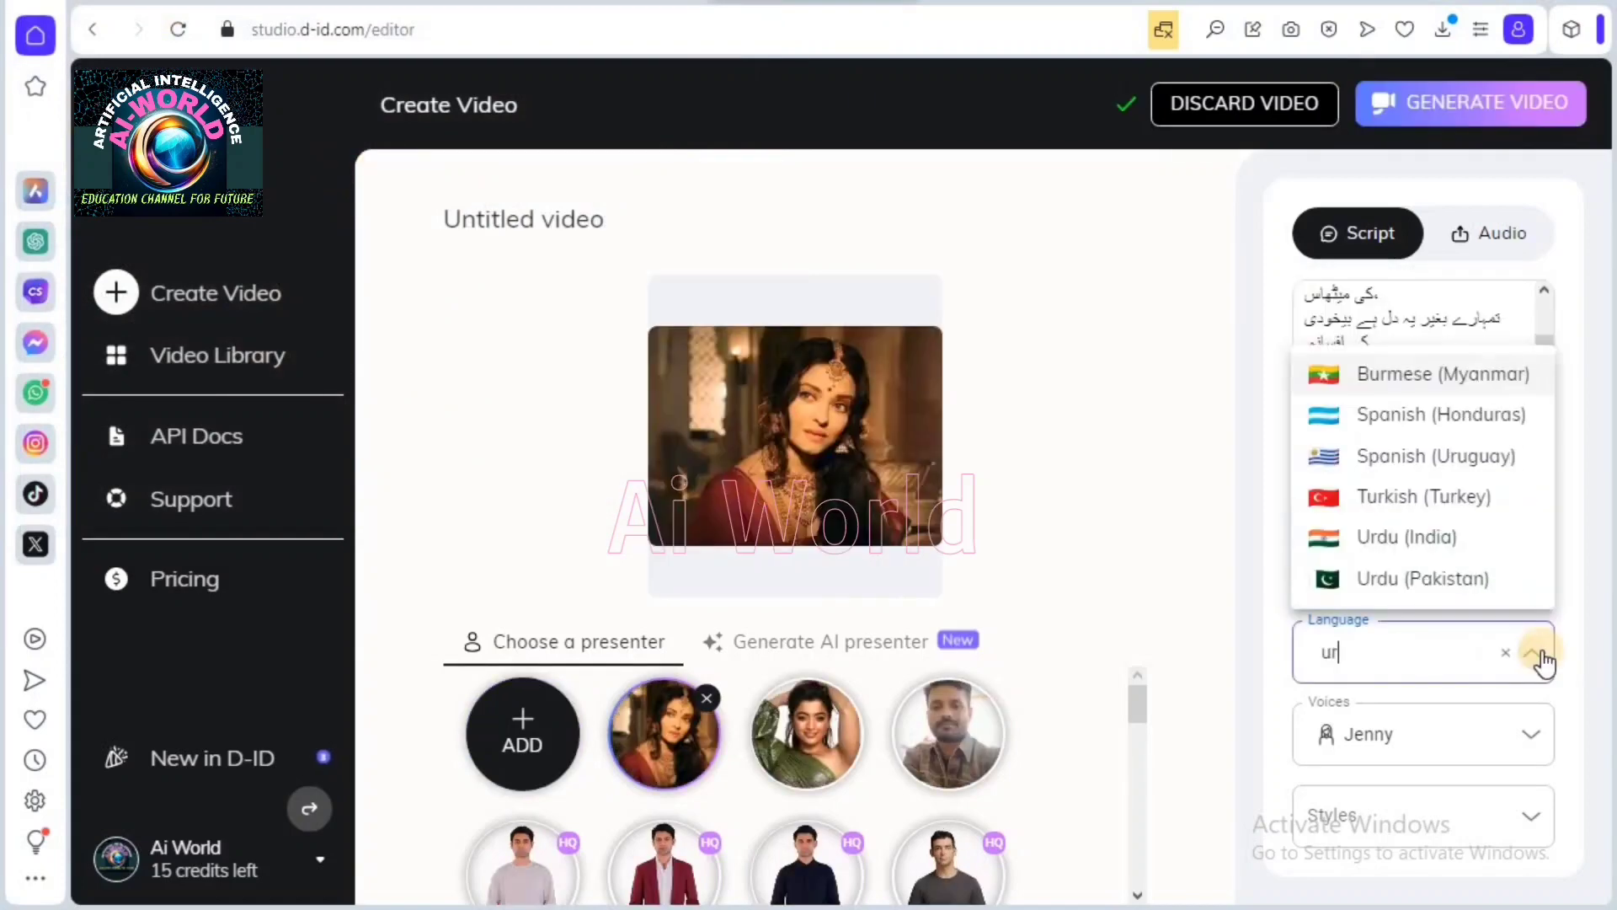
pyautogui.click(1480, 576)
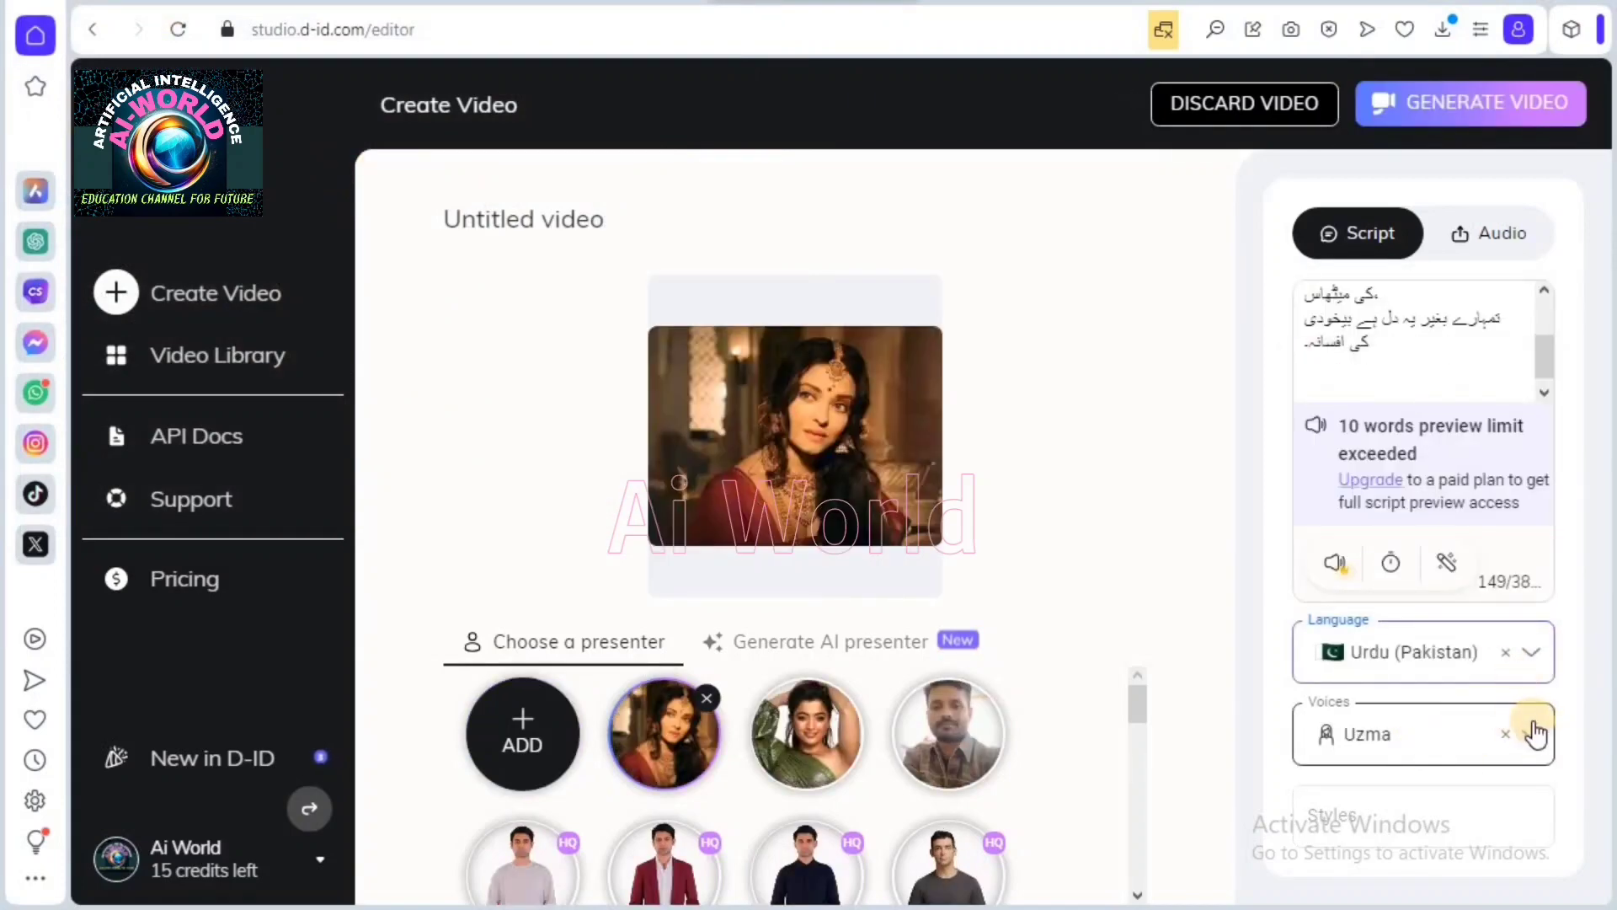
pyautogui.click(1535, 734)
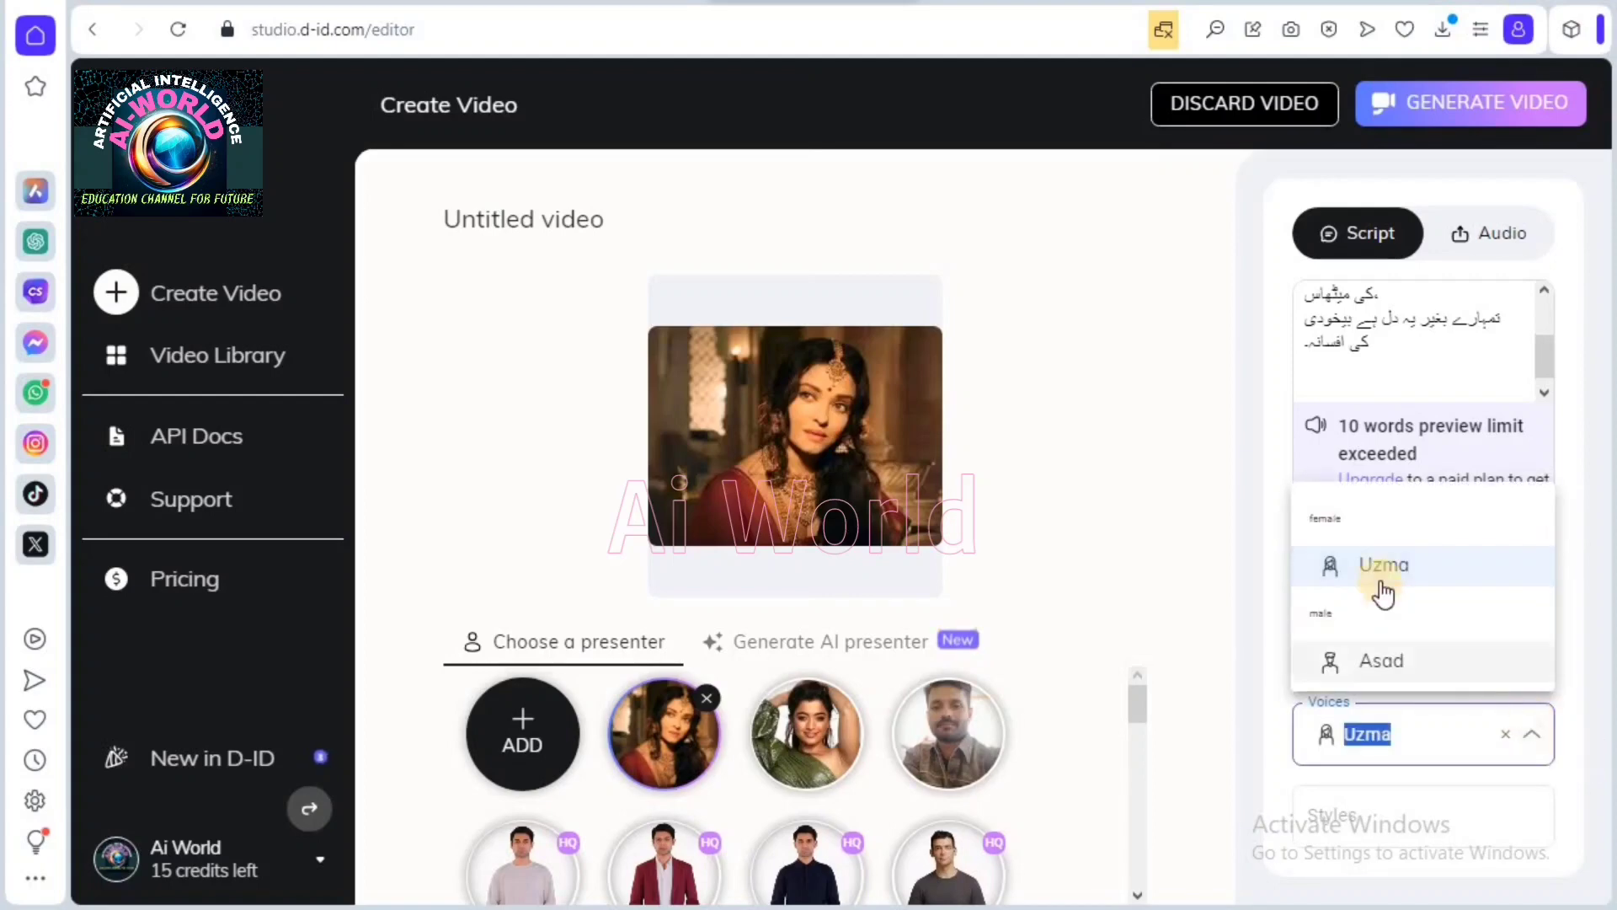
pyautogui.click(1384, 581)
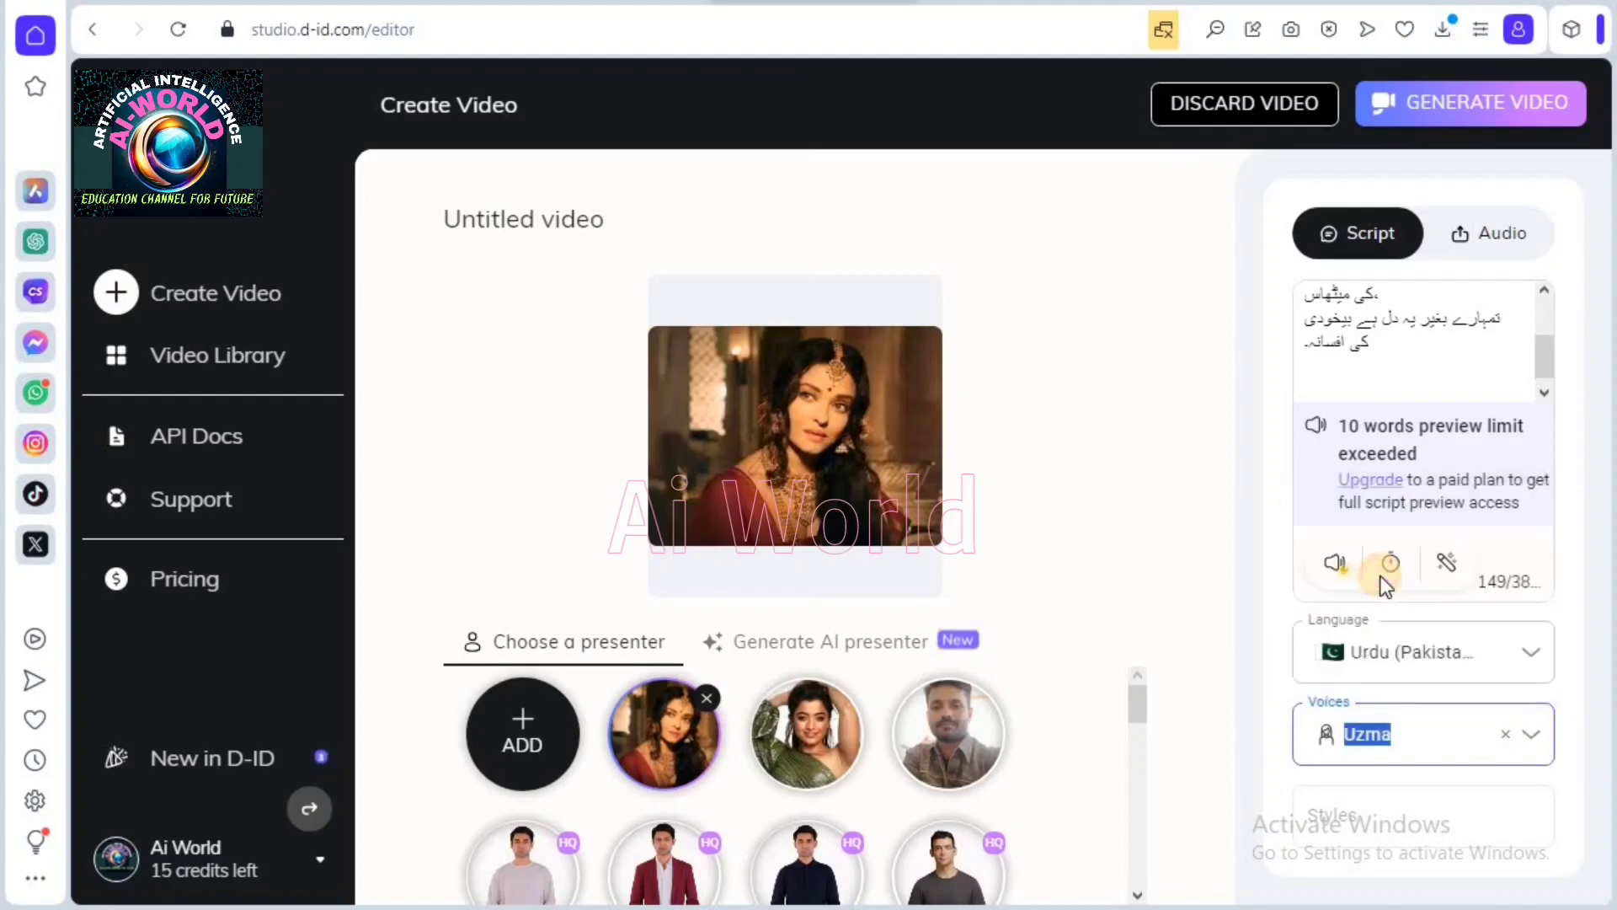
# Generate the red-dress presenter's Urdu video and play it from the video library.
pyautogui.click(1465, 92)
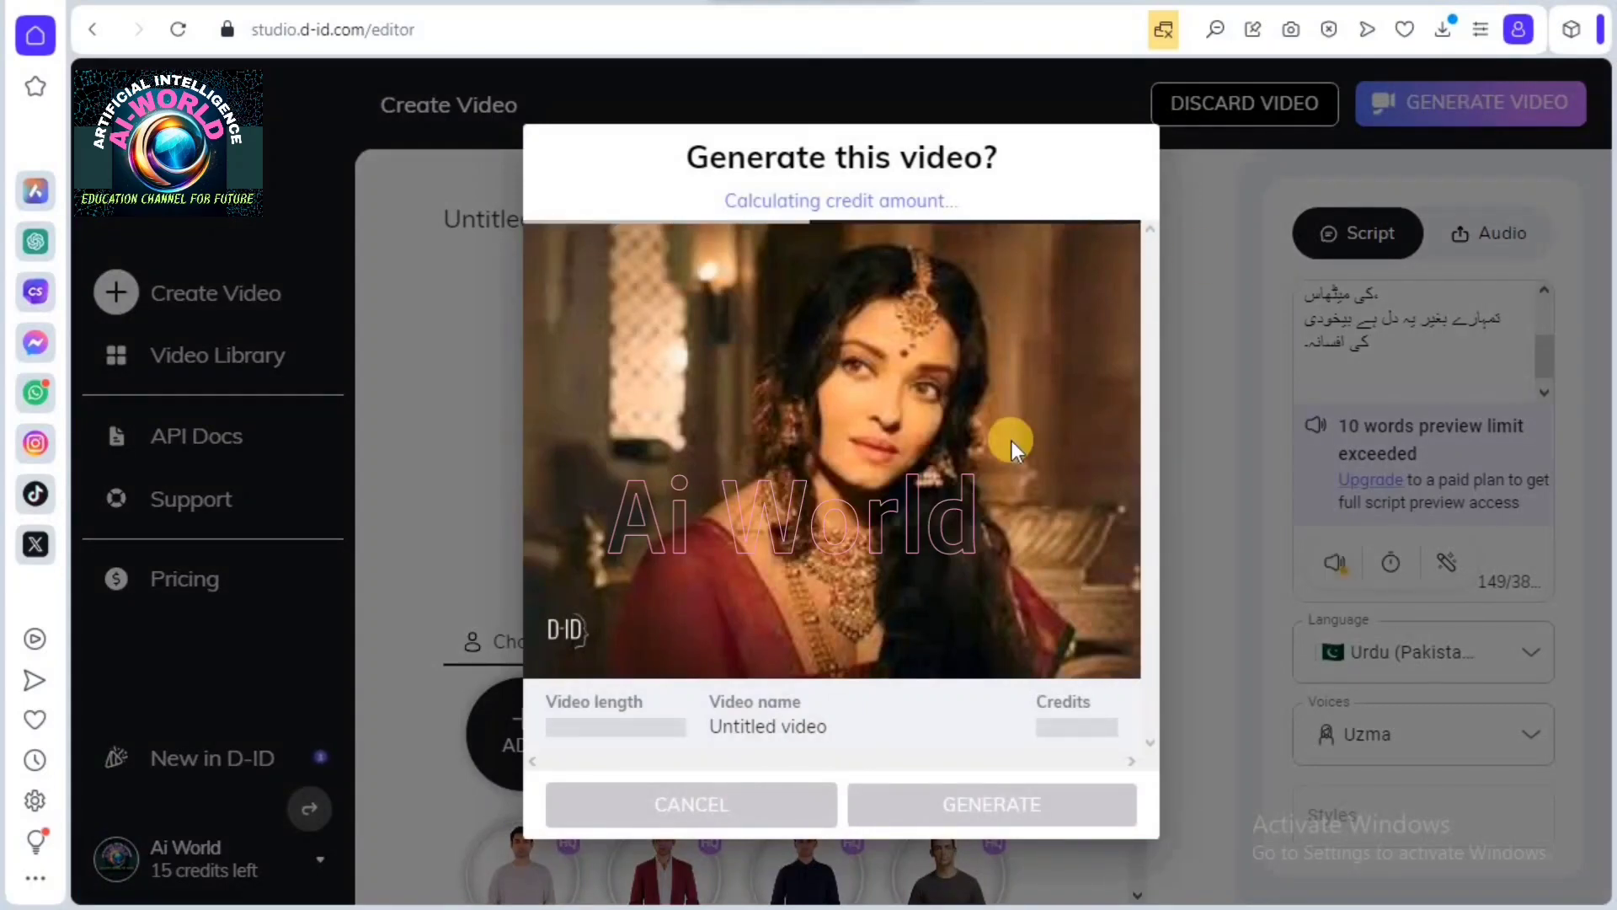
pyautogui.click(1004, 810)
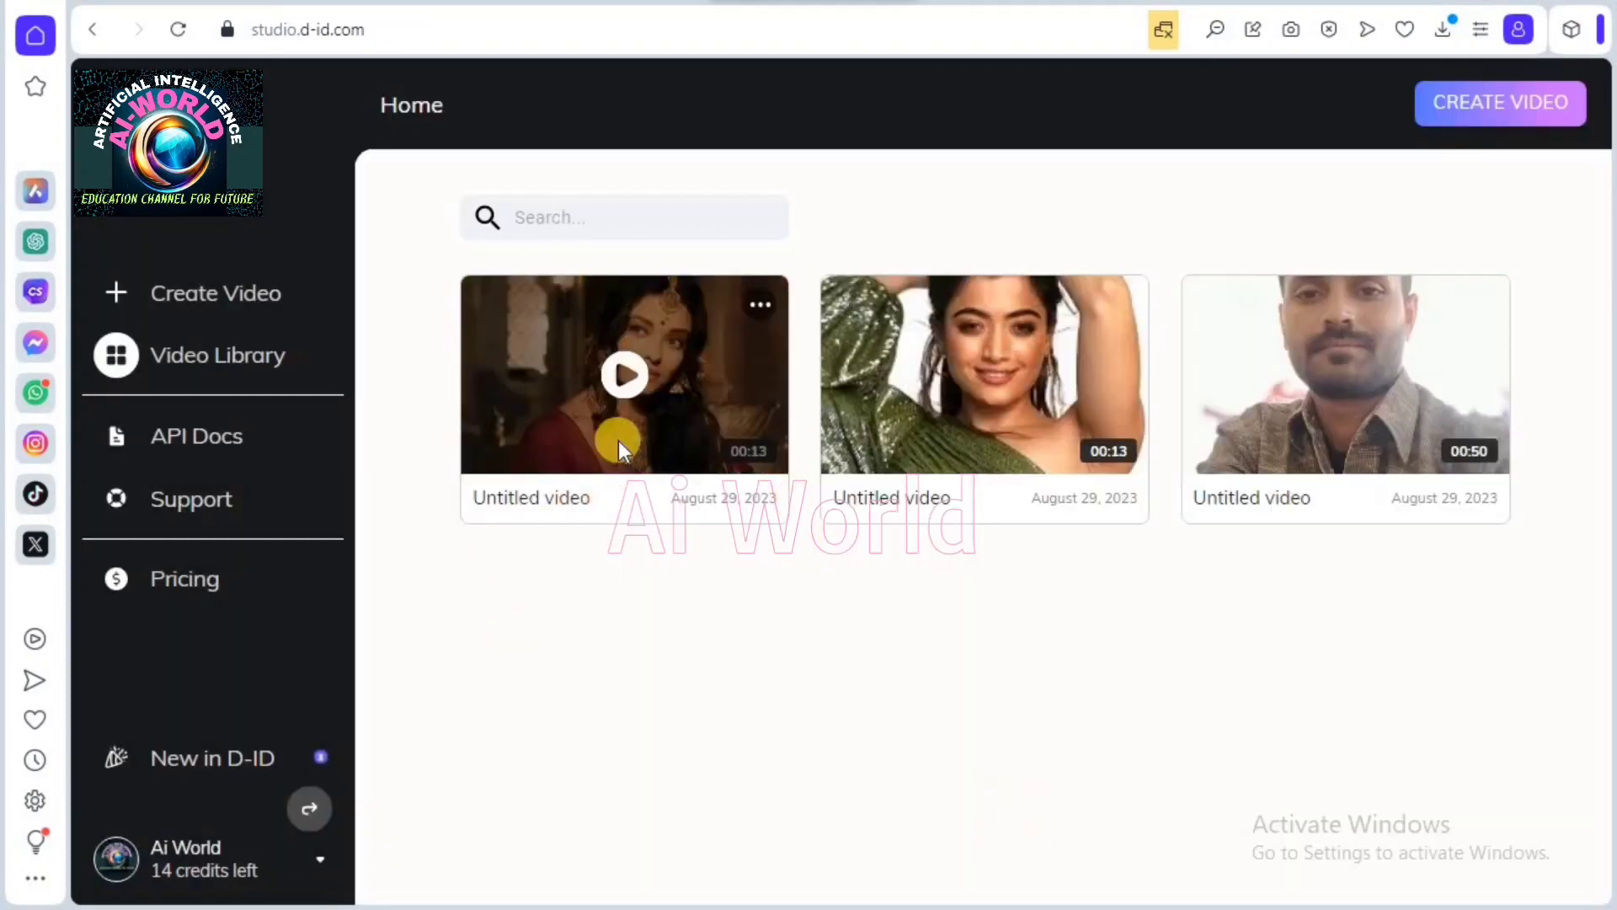
pyautogui.click(619, 370)
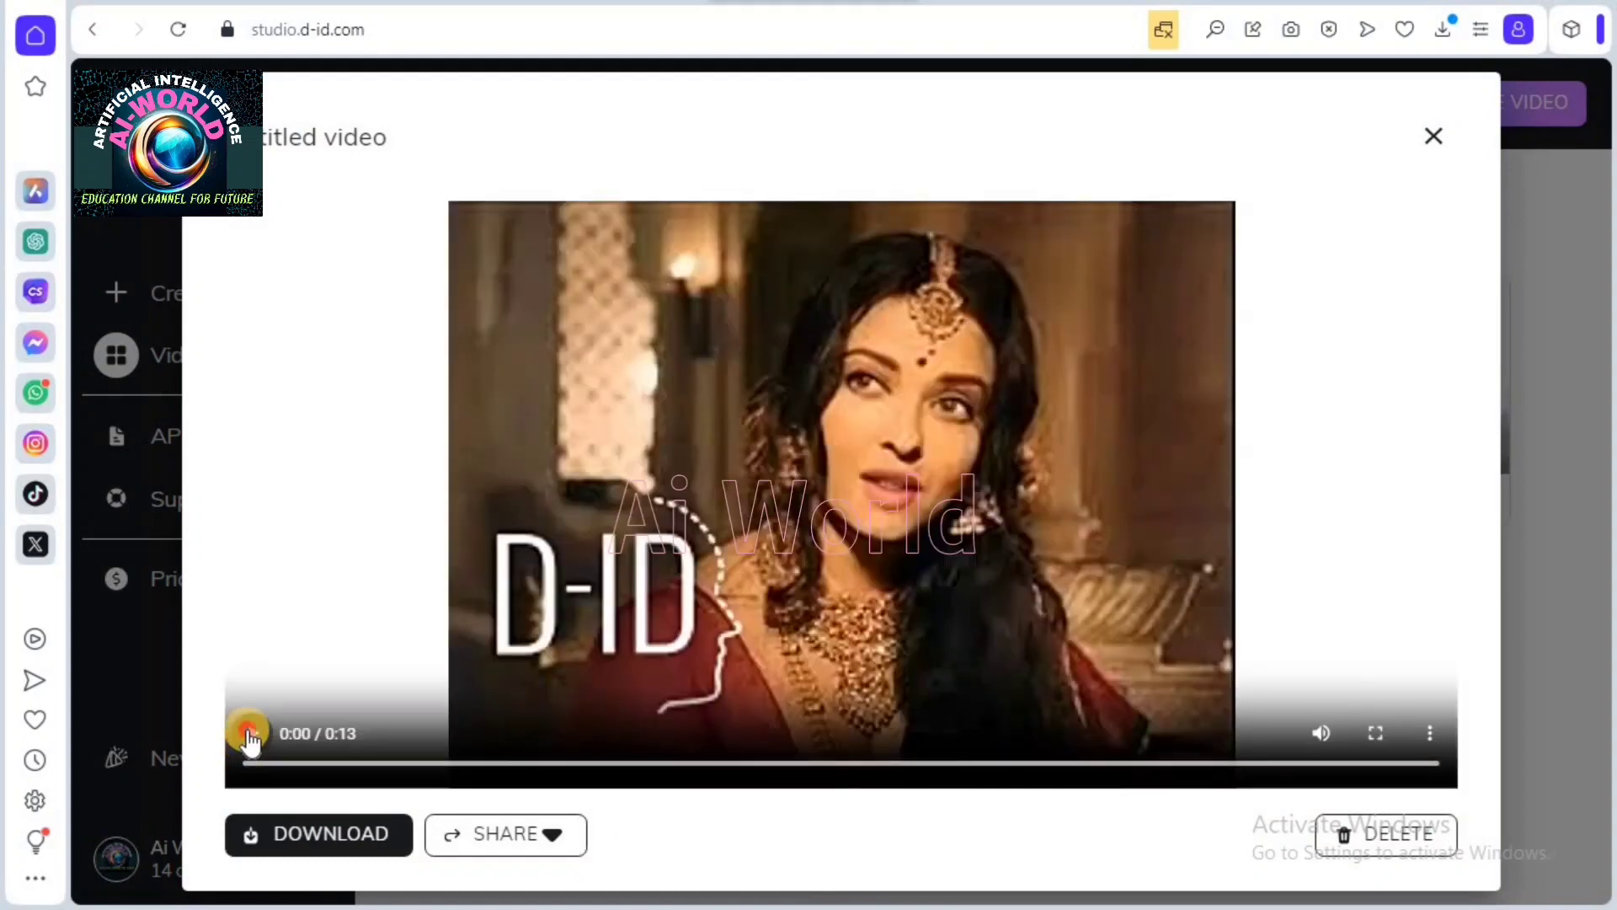
pyautogui.click(248, 734)
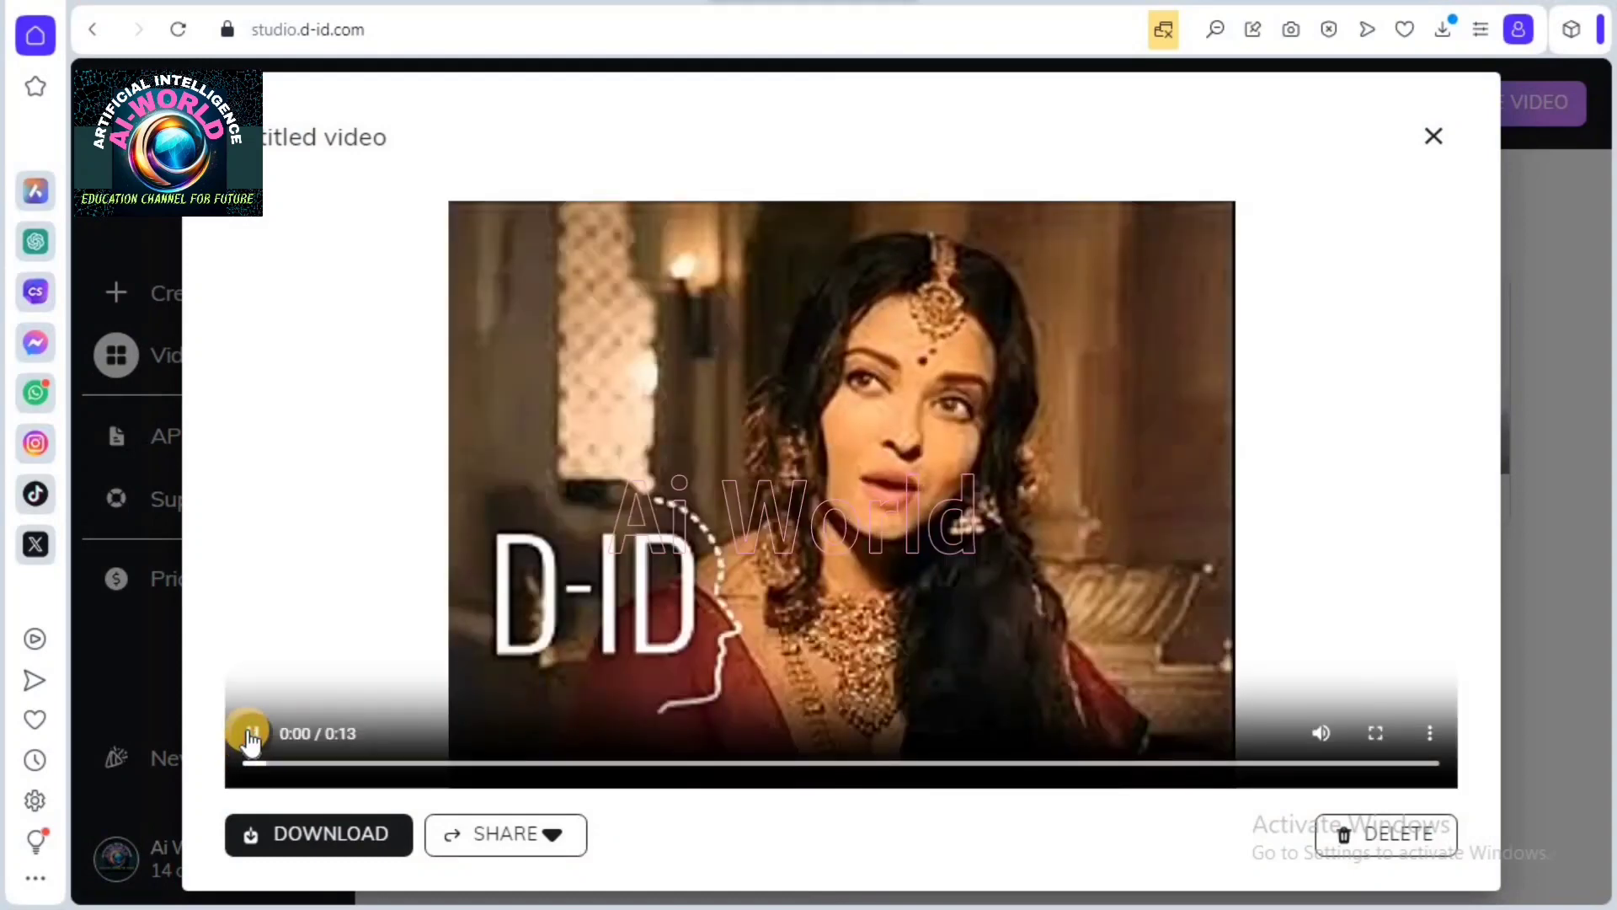